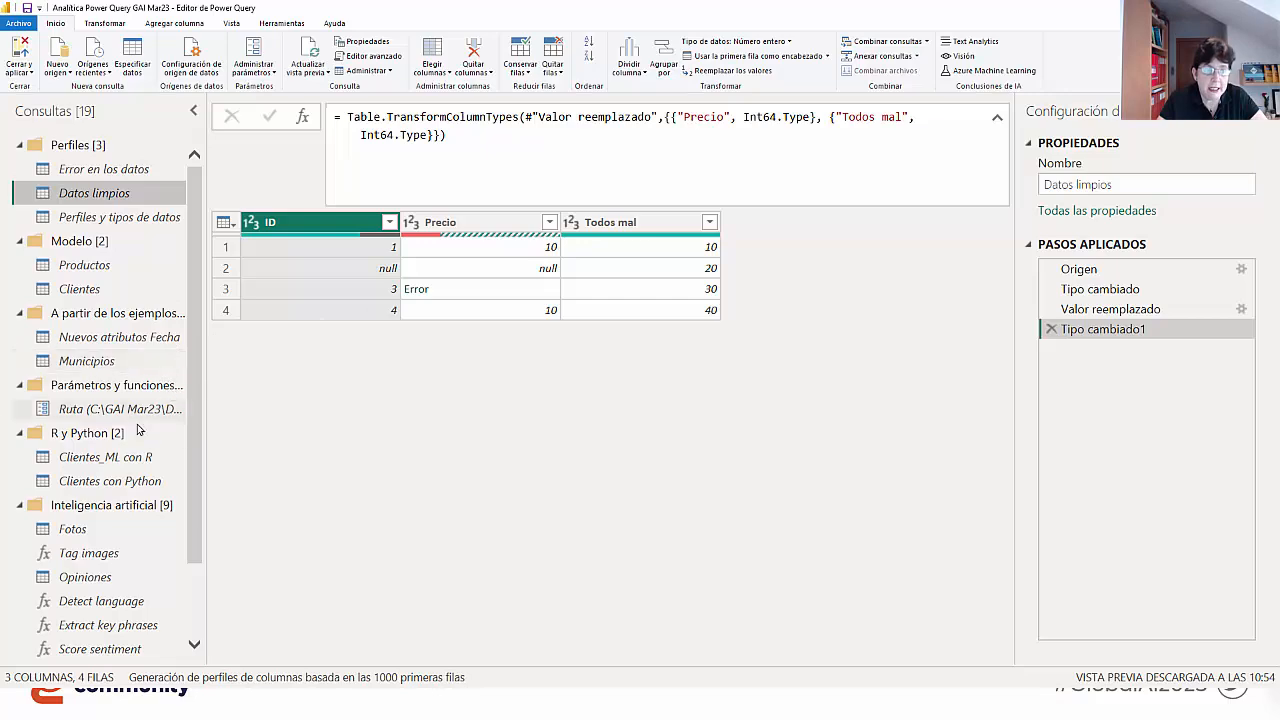
# Step: Examine the Origen and Tipo cambiado steps of the Clientes_ML con R query
pyautogui.click(157, 457)
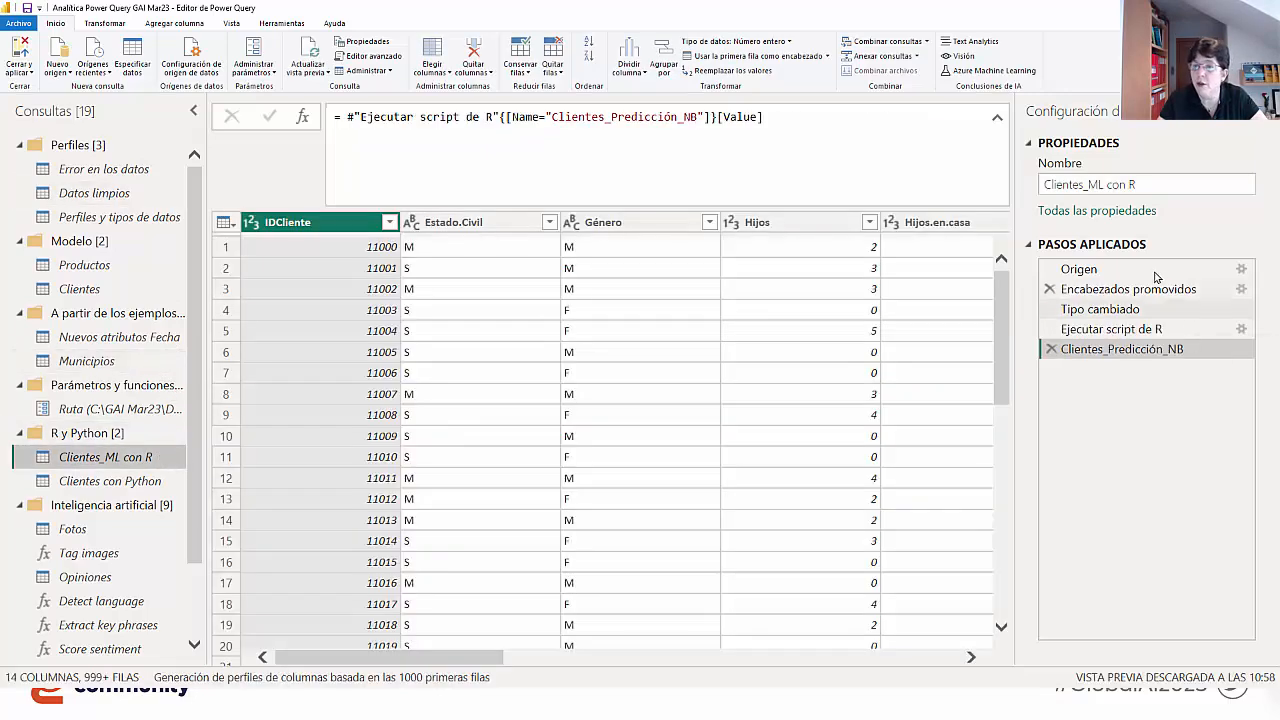
pyautogui.click(1150, 270)
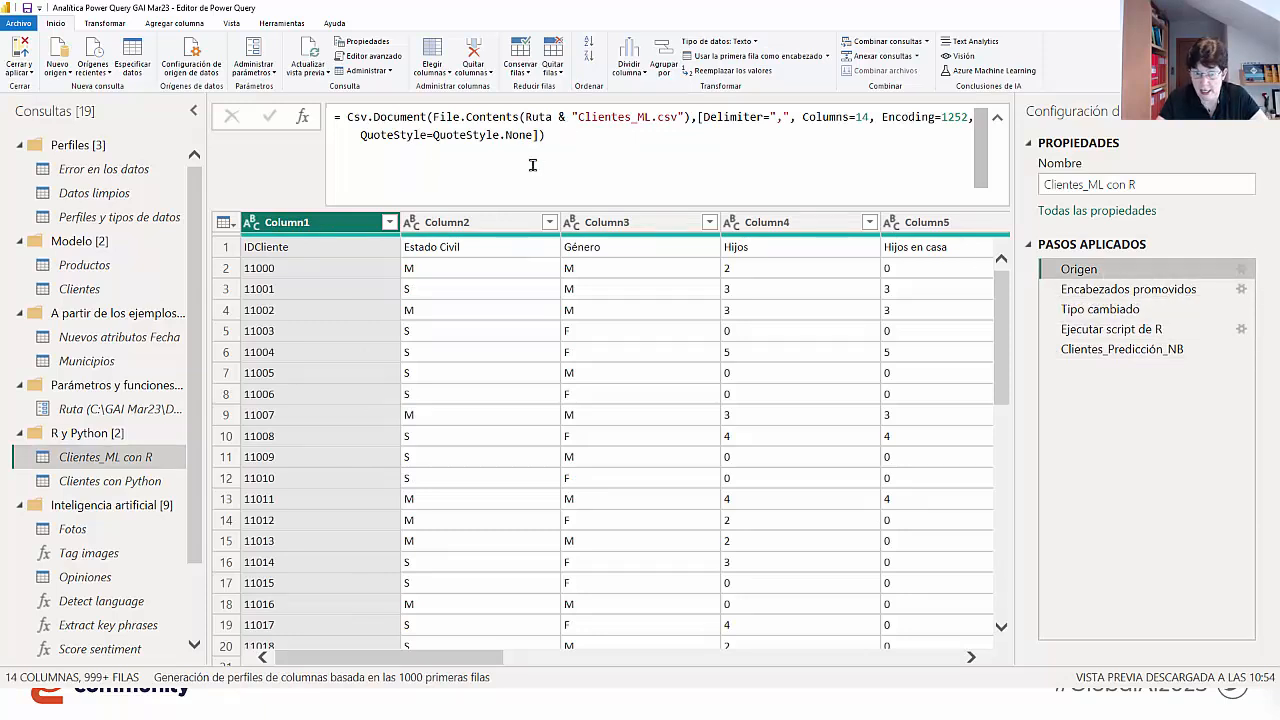
pyautogui.click(1078, 310)
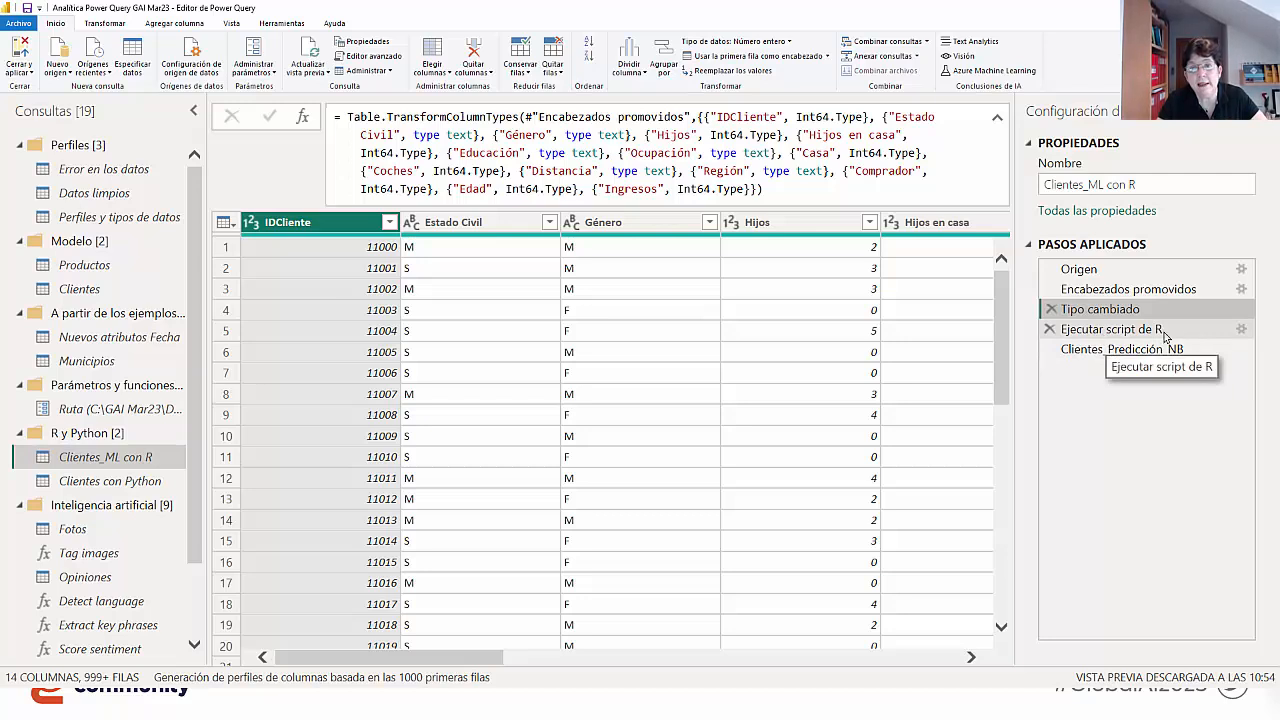
# Step: Review the R script behind the Ejecutar script de R step down to the Naive Bayes model, and close it without changes
pyautogui.click(101, 24)
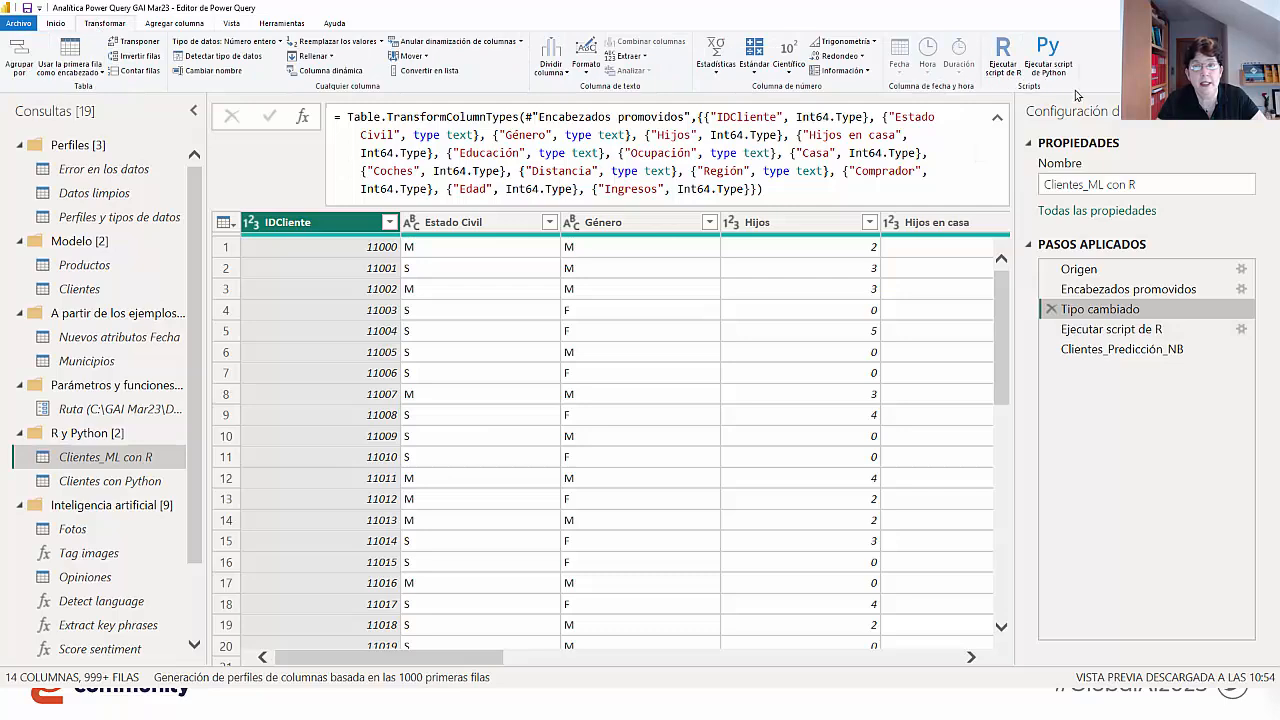
pyautogui.click(1241, 329)
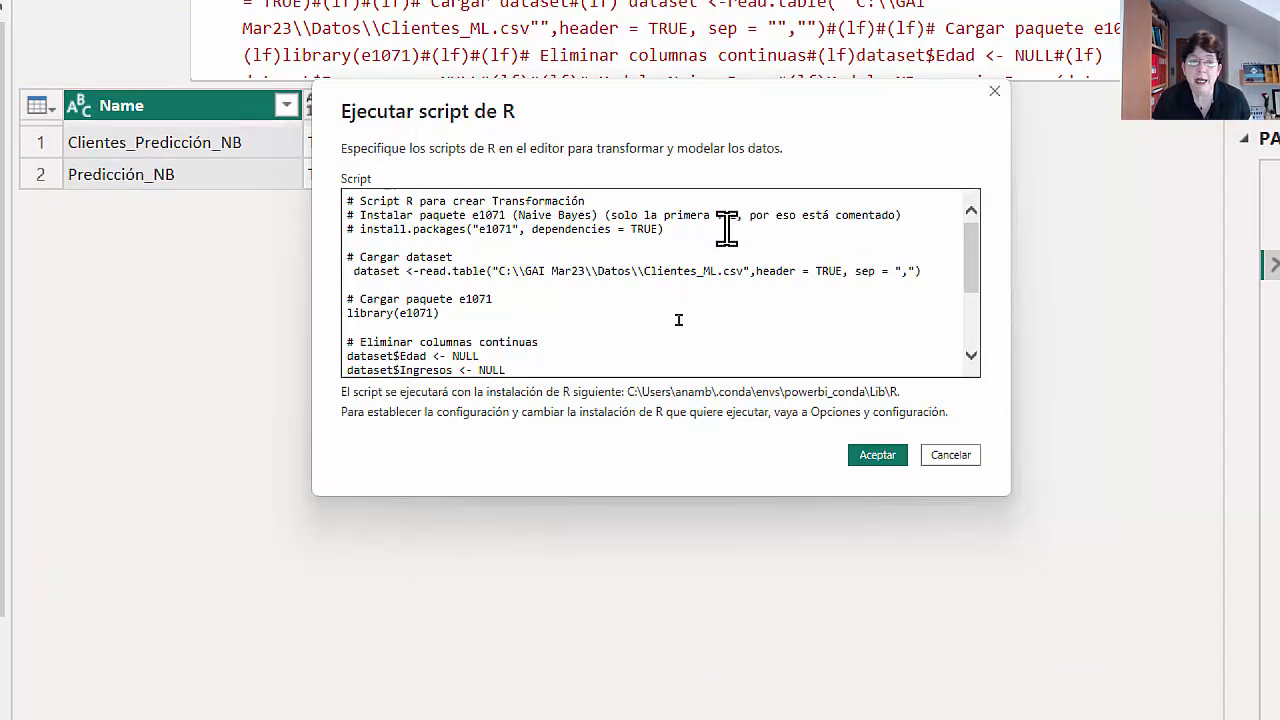
pyautogui.scroll(-1, 720, 260)
pyautogui.scroll(-1, 720, 260)
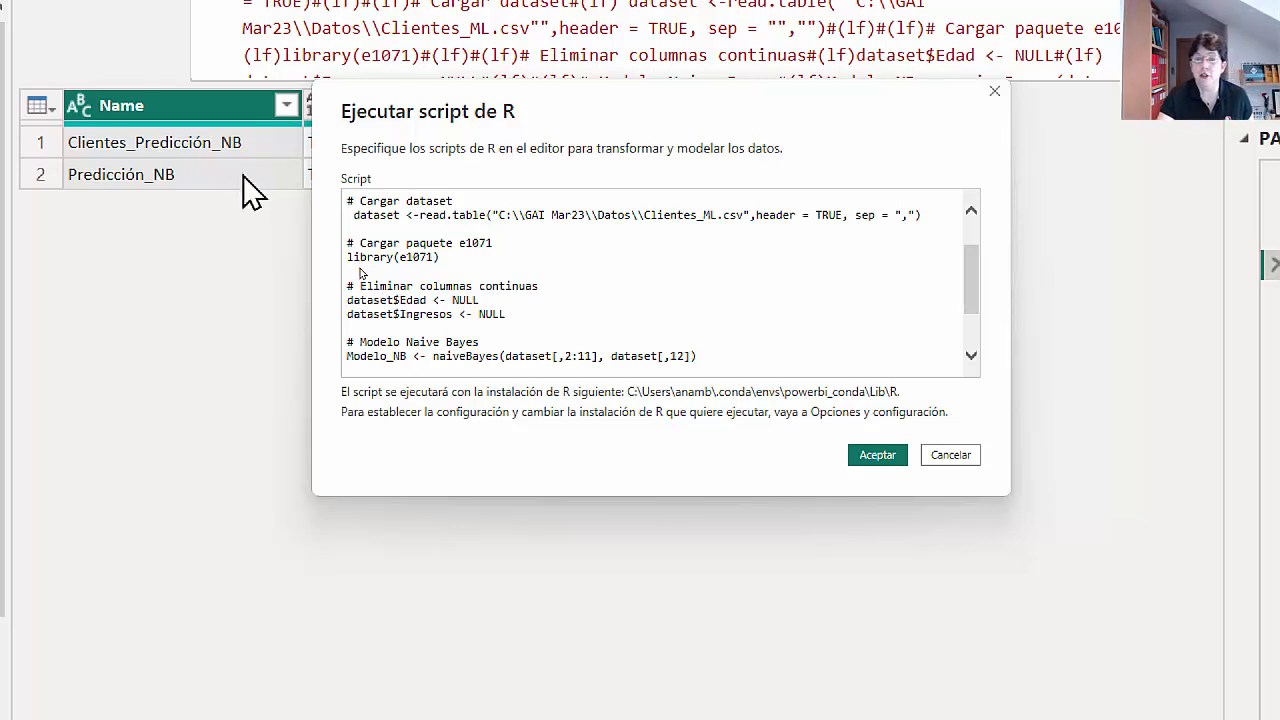
pyautogui.click(957, 458)
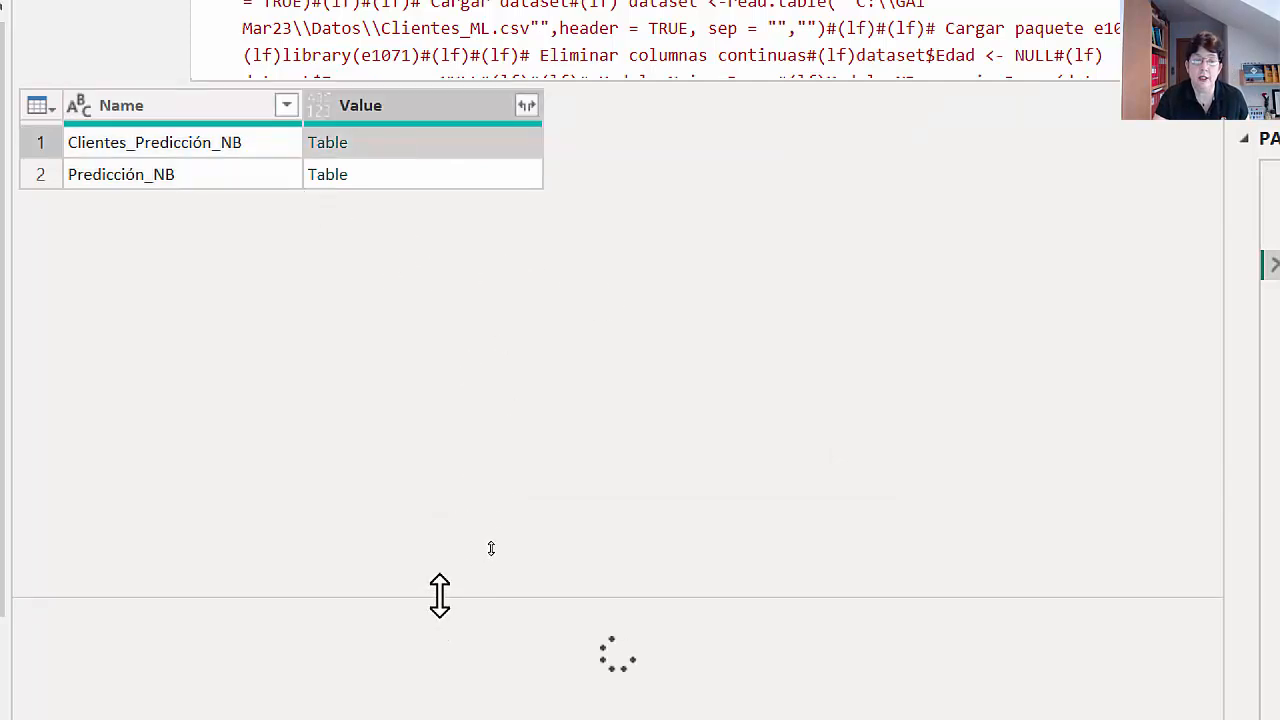
# Step: Preview the Predicción_NB and Clientes_Predicción_NB tables produced by the R script in an enlarged preview, including the prediction columns 0 and 1
pyautogui.moveTo(440, 594); pyautogui.dragTo(434, 267)
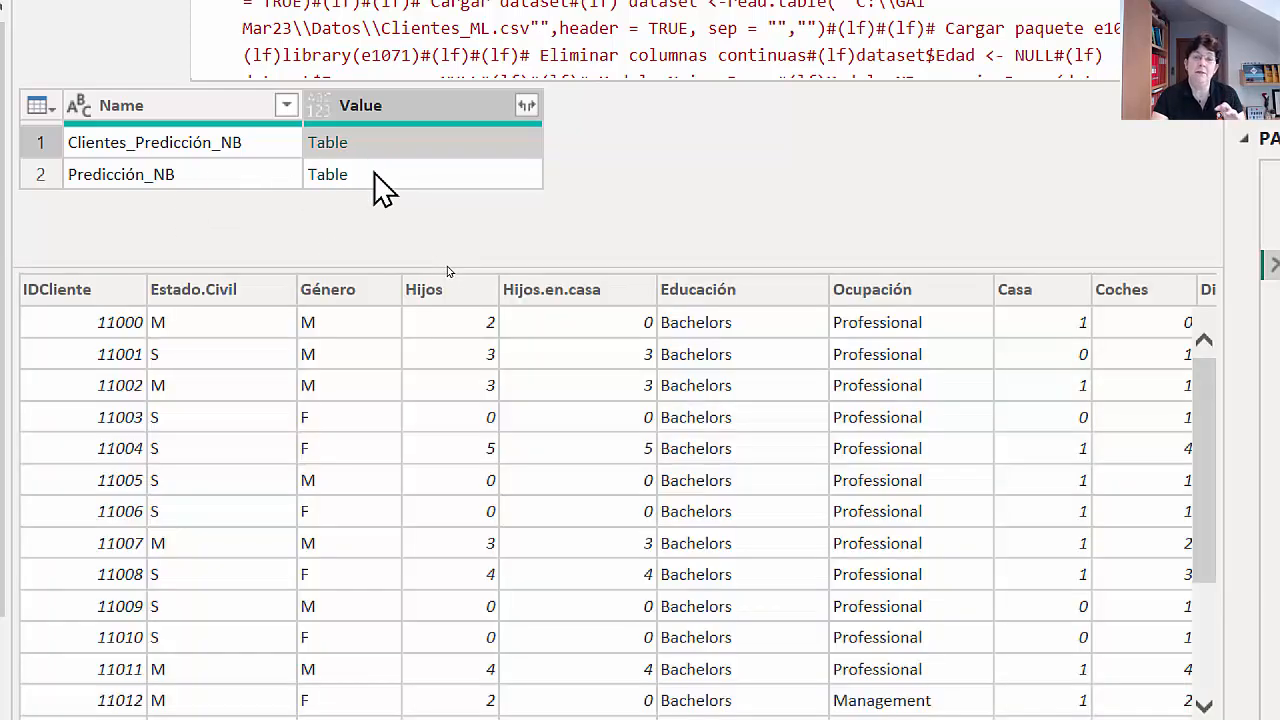
pyautogui.click(405, 180)
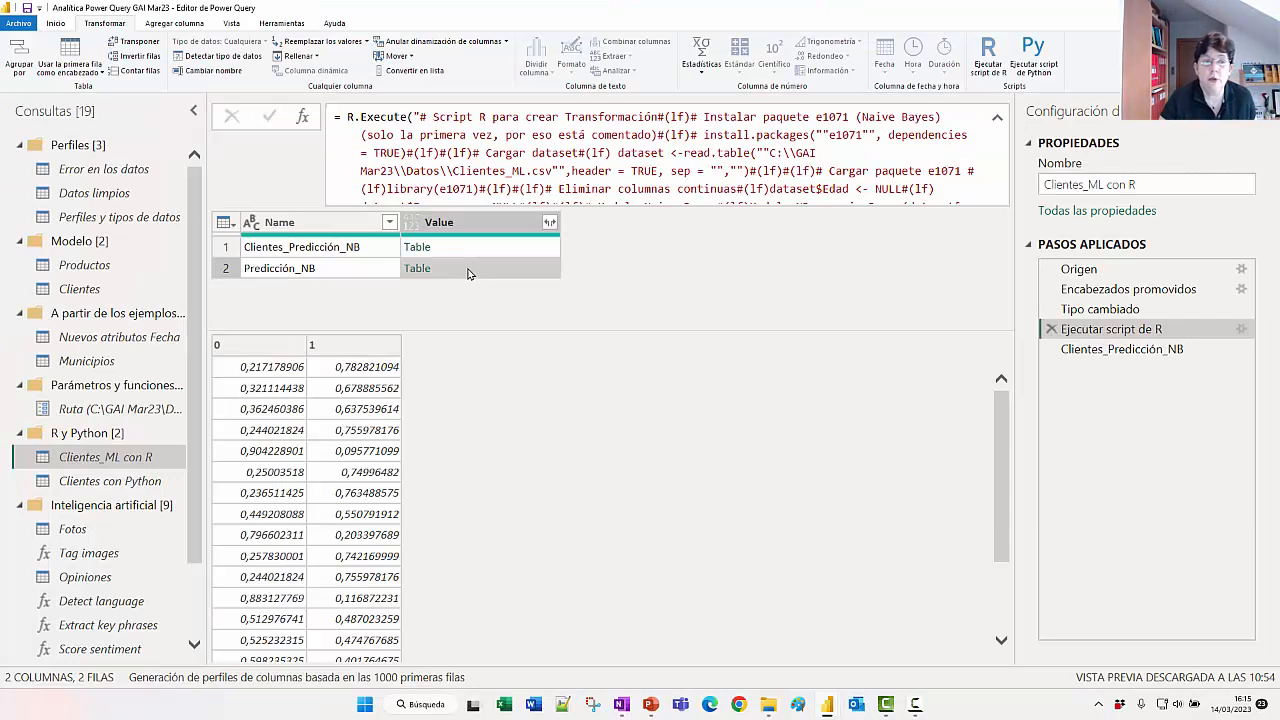
pyautogui.click(474, 251)
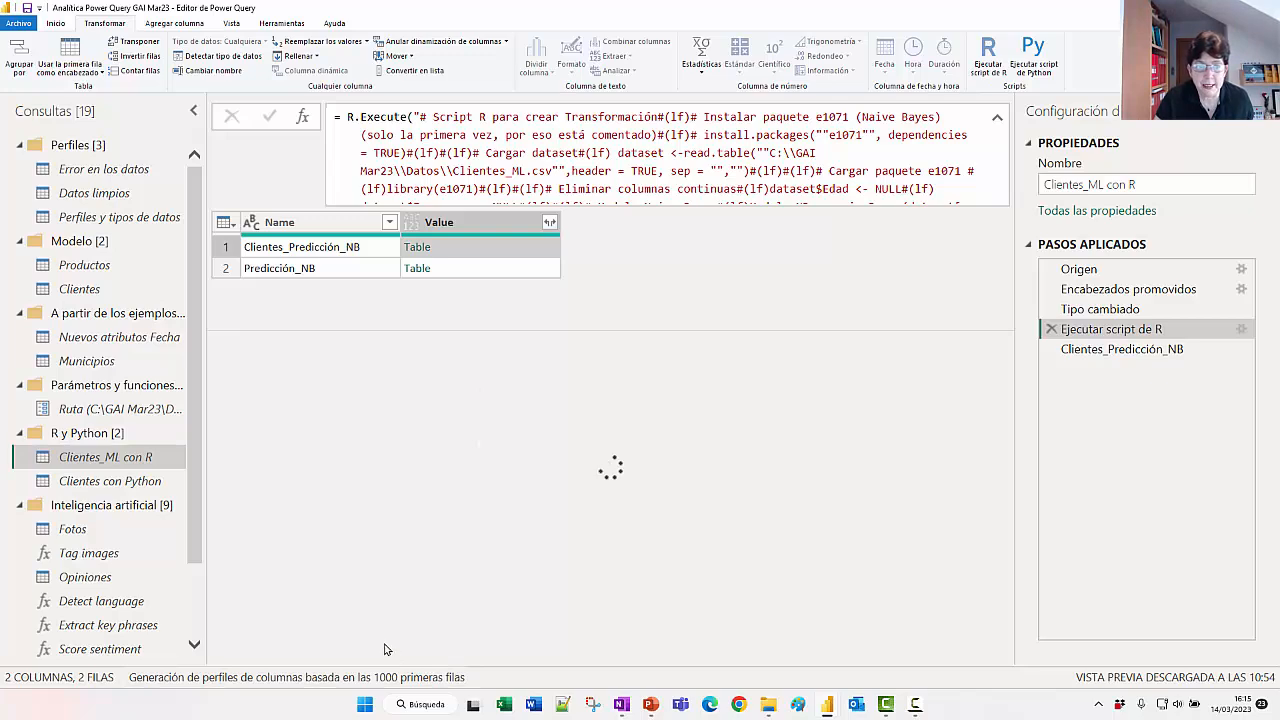
pyautogui.moveTo(385, 659); pyautogui.dragTo(653, 659)
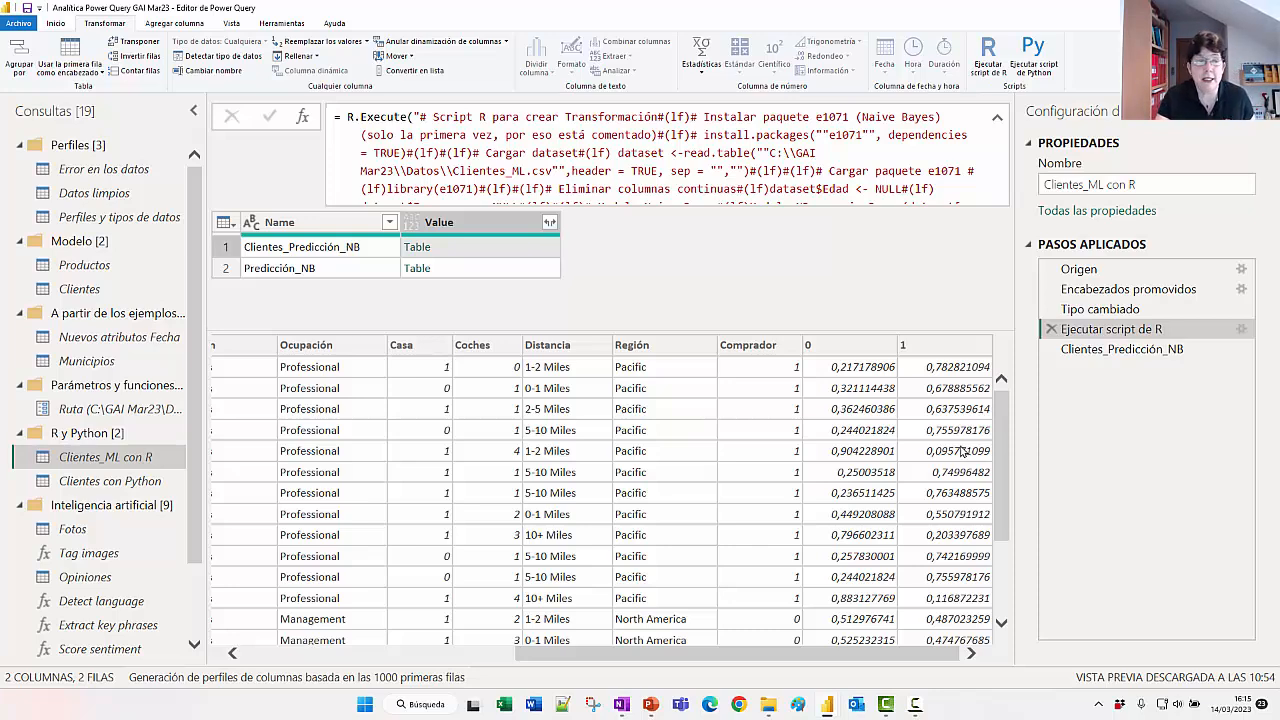
# Step: Review the Python script in the Origen step of Clientes con Python, close it without changes, and return to the query's last step
pyautogui.click(140, 480)
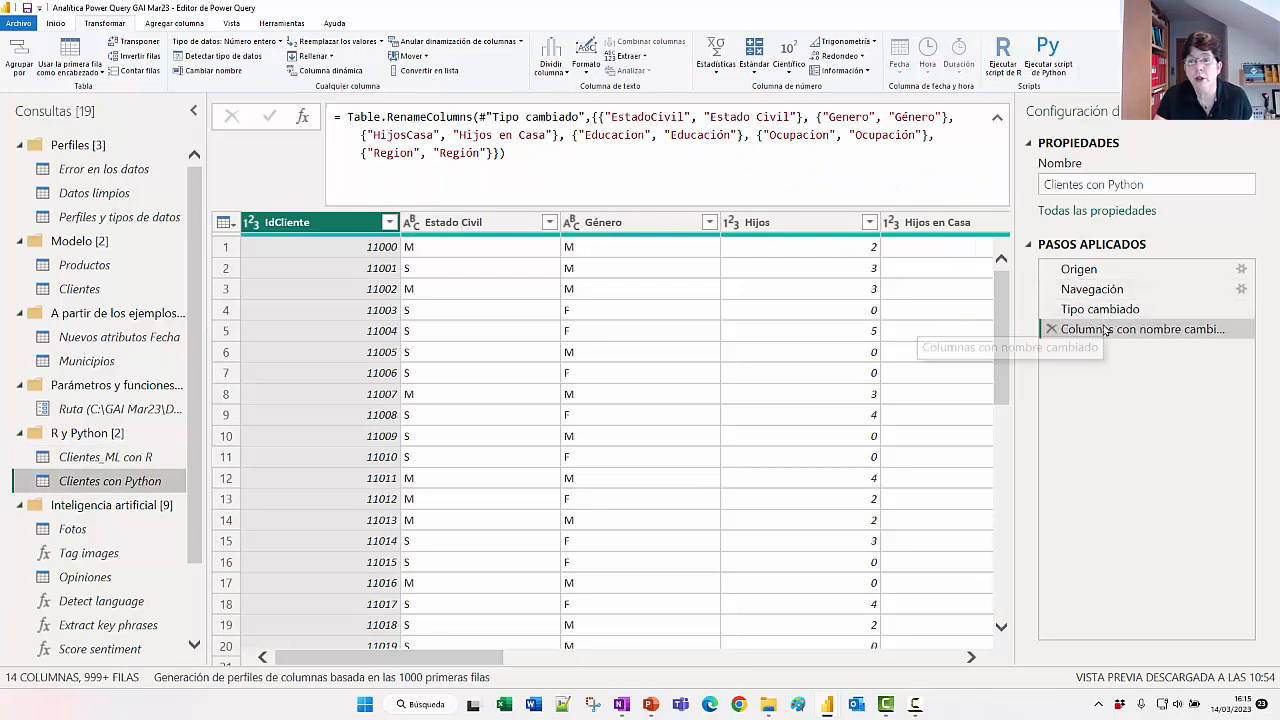
pyautogui.click(1108, 268)
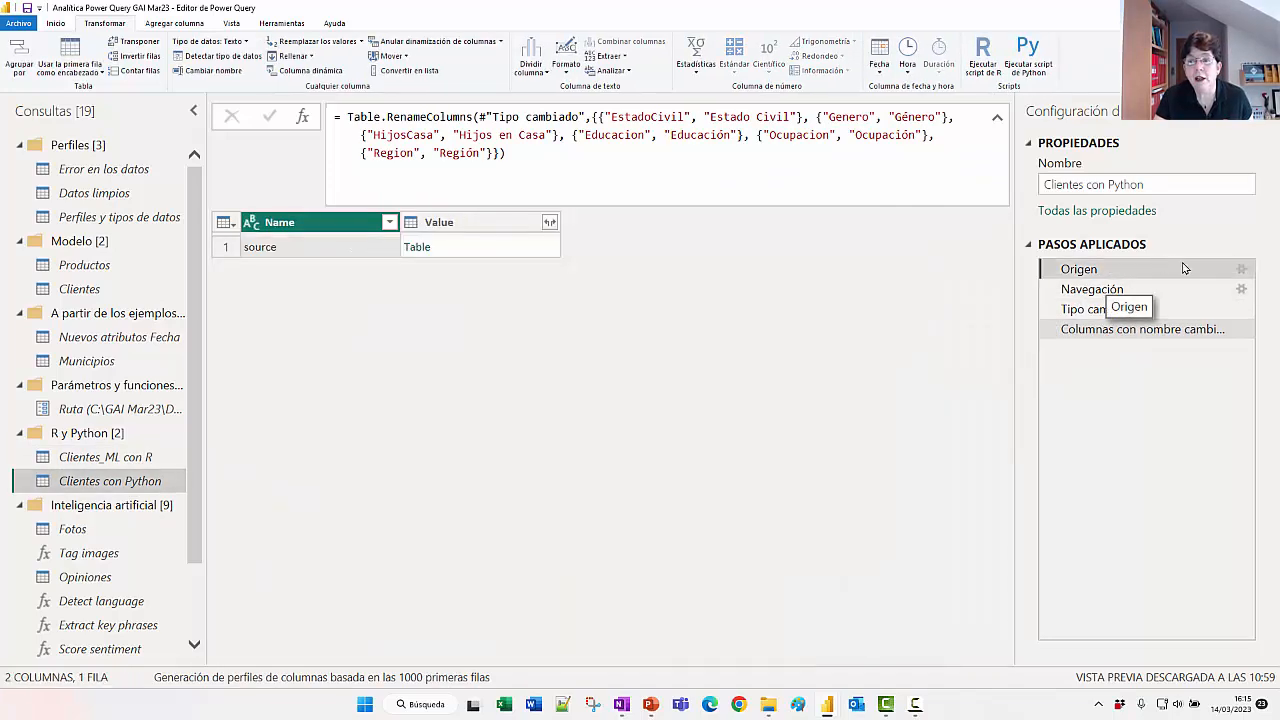
pyautogui.click(1244, 269)
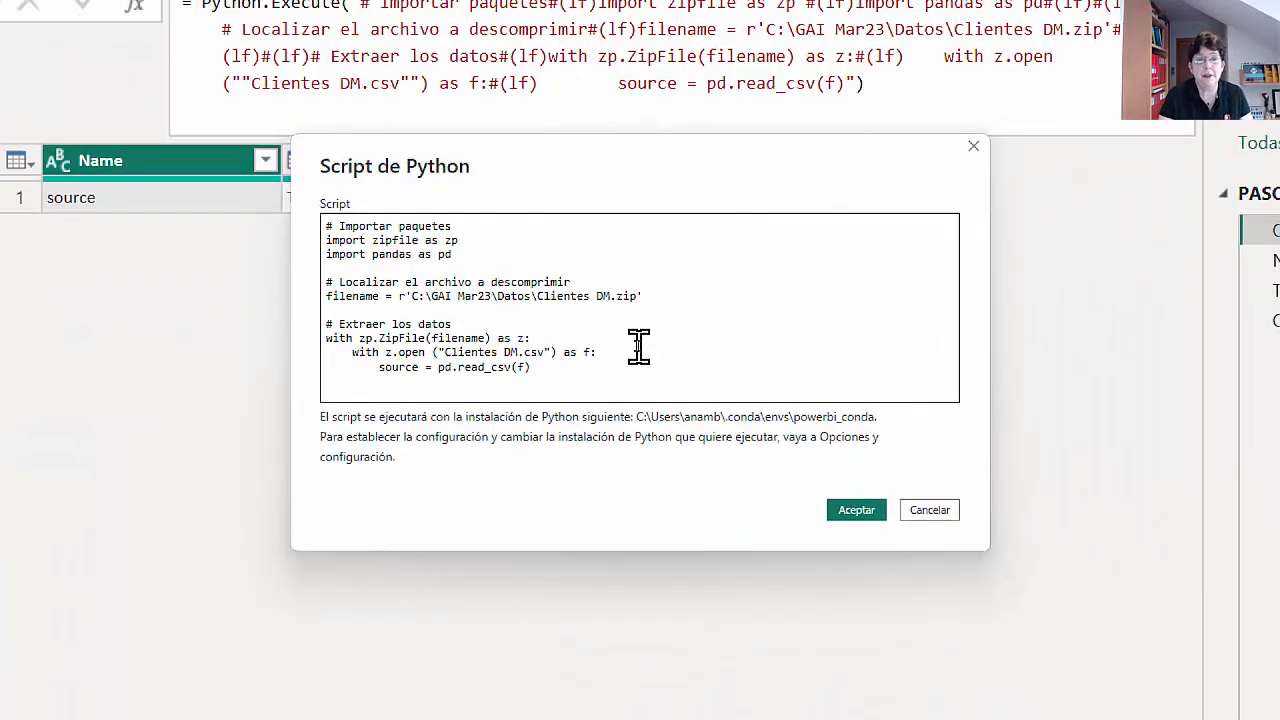
pyautogui.moveTo(677, 294); pyautogui.dragTo(533, 297)
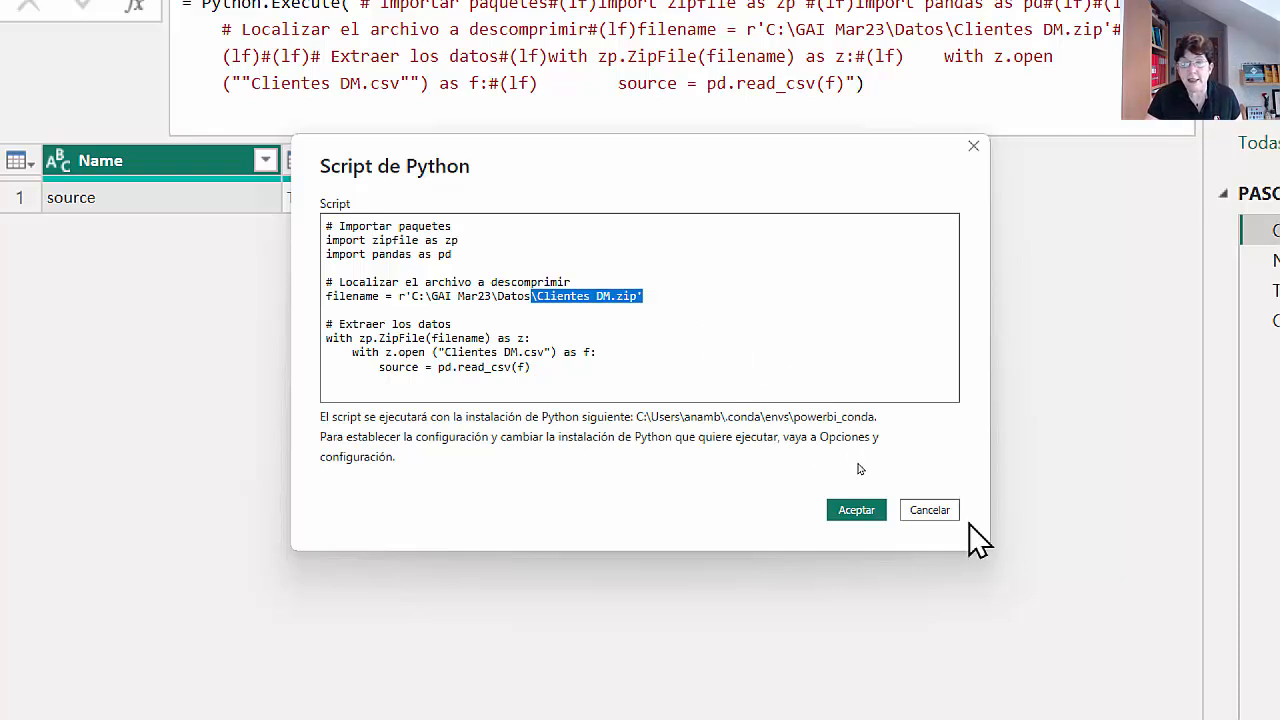
pyautogui.click(929, 510)
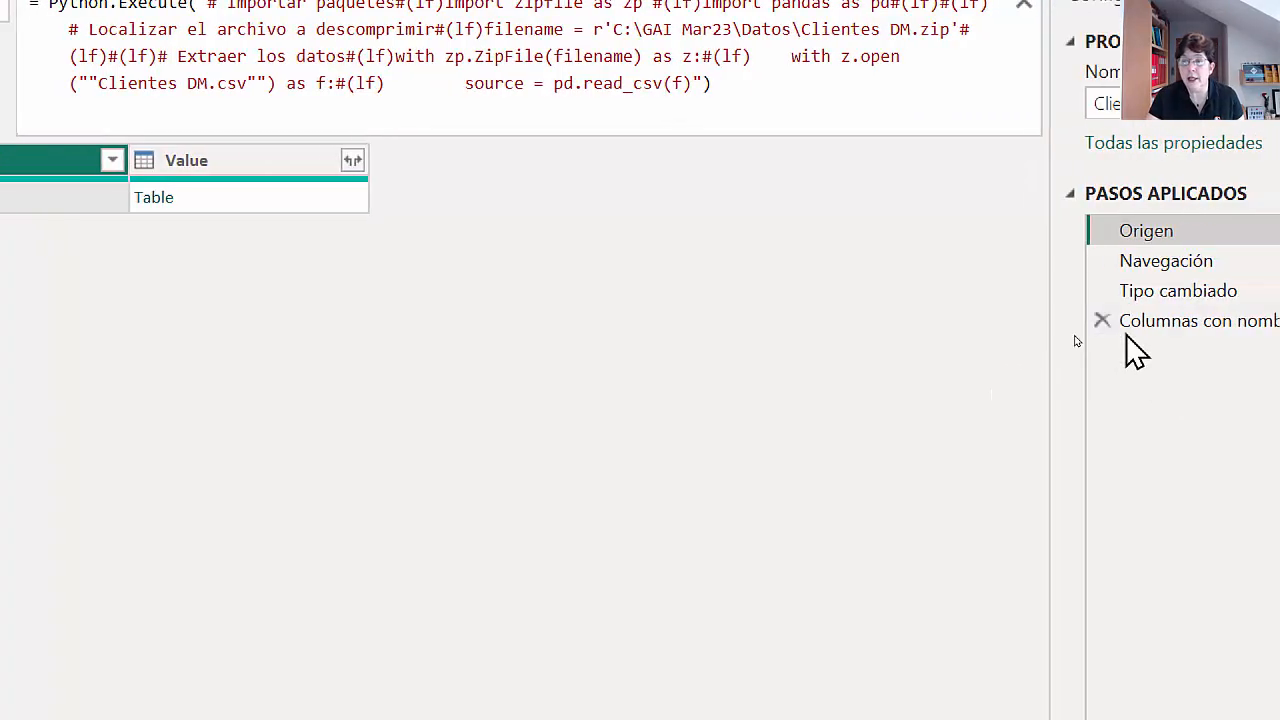
pyautogui.click(1130, 321)
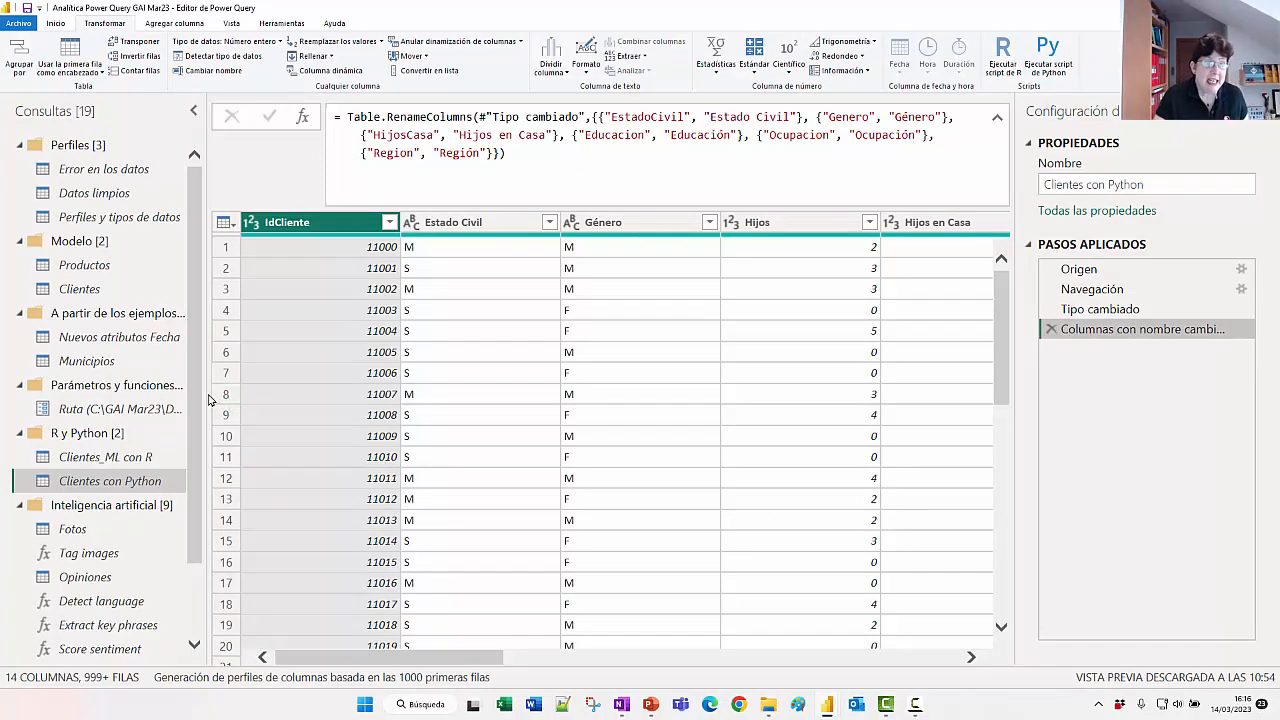
# Step: Examine the Descripción and Tag images.Tags columns of the Fotos query down to the cat photo rows
pyautogui.click(101, 532)
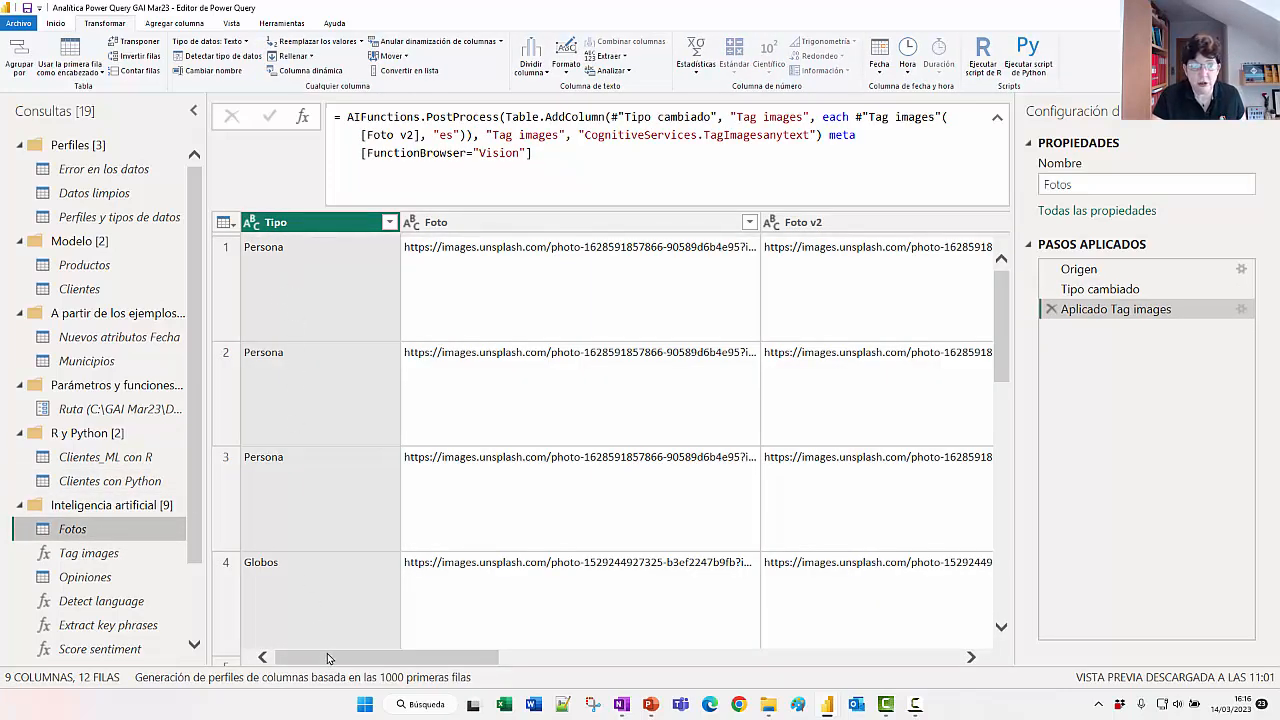
pyautogui.moveTo(327, 653); pyautogui.dragTo(588, 653)
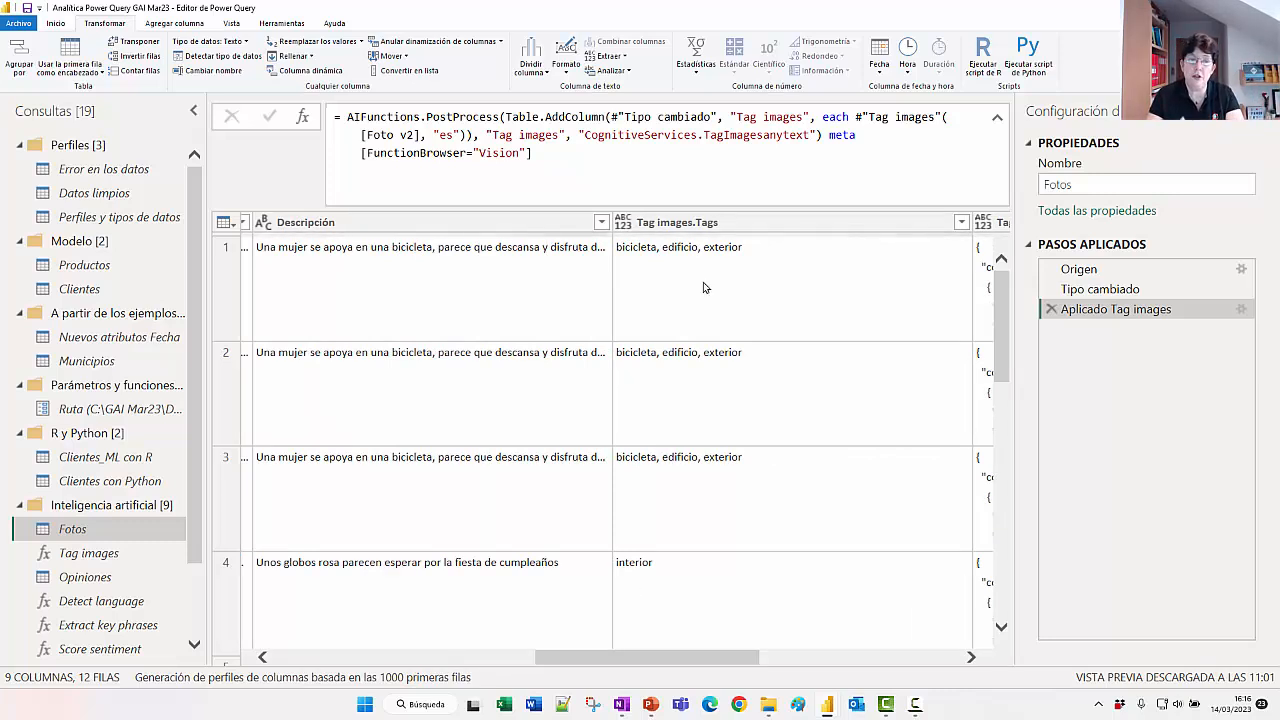
pyautogui.scroll(-3, 636, 468)
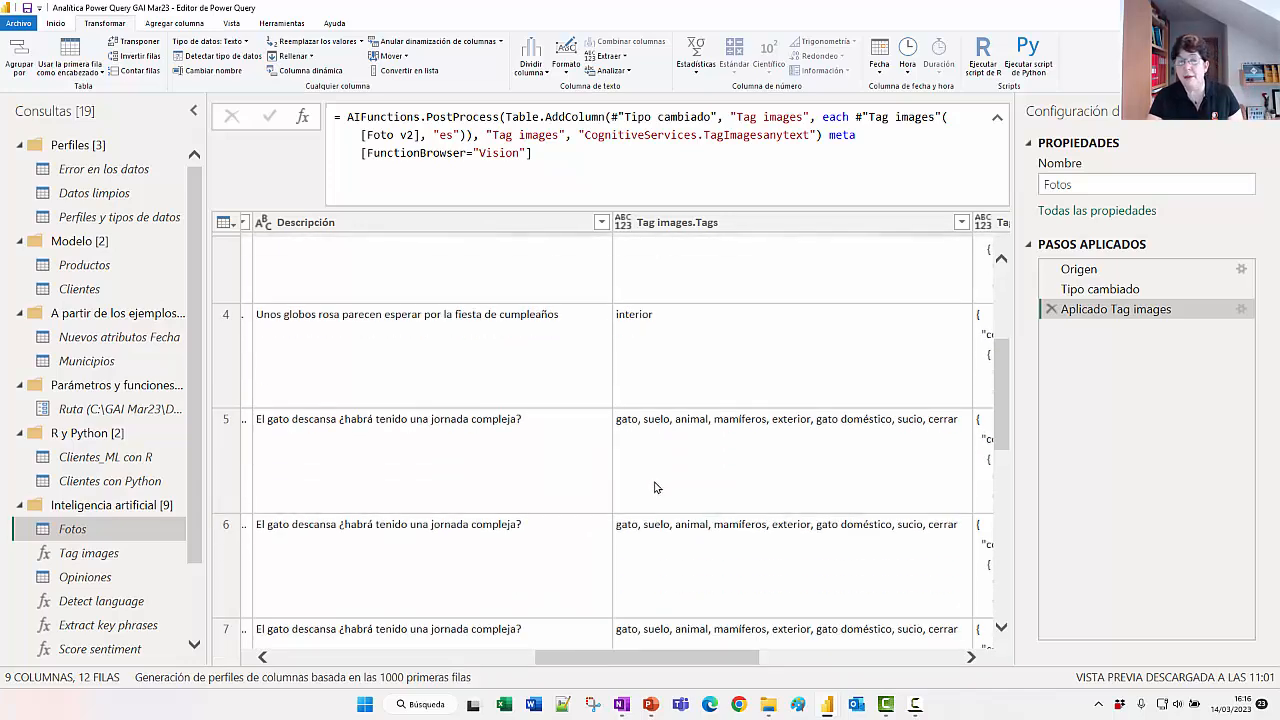
pyautogui.scroll(-1, 650, 480)
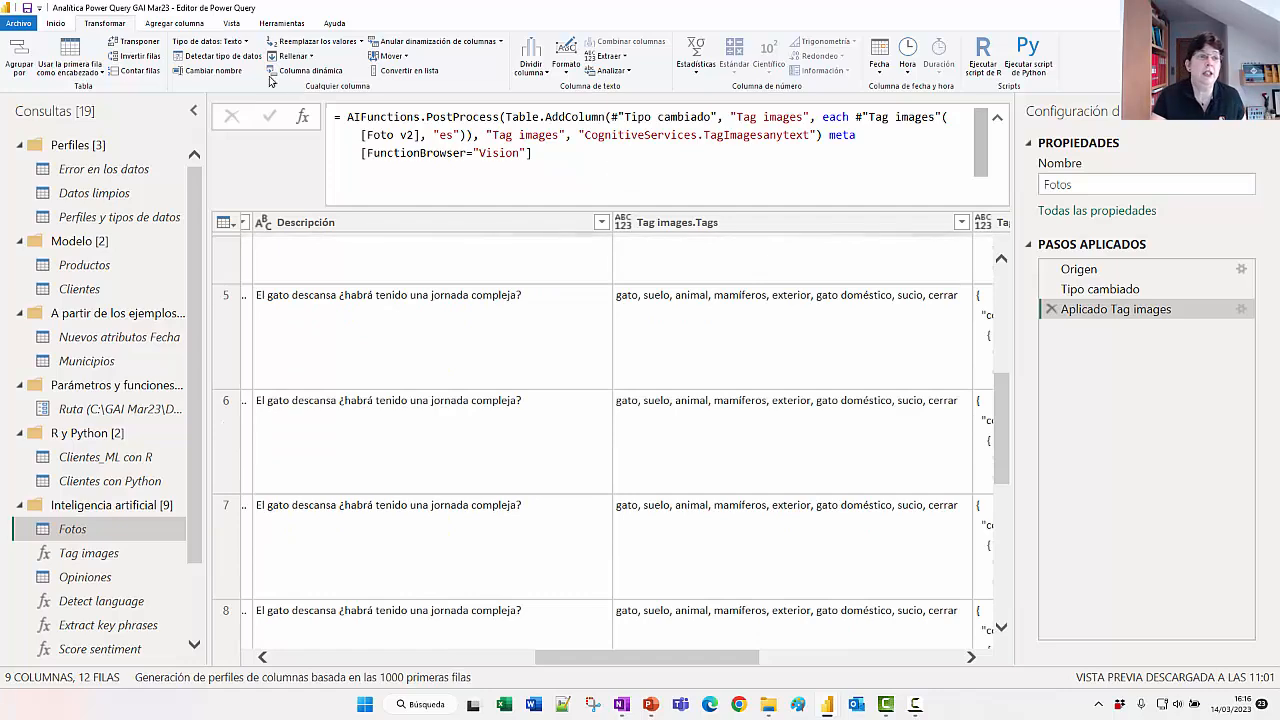
# Step: Look at the available Text Analytics functions and the premium capacity setting, and close the dialog without applying any function
pyautogui.click(55, 25)
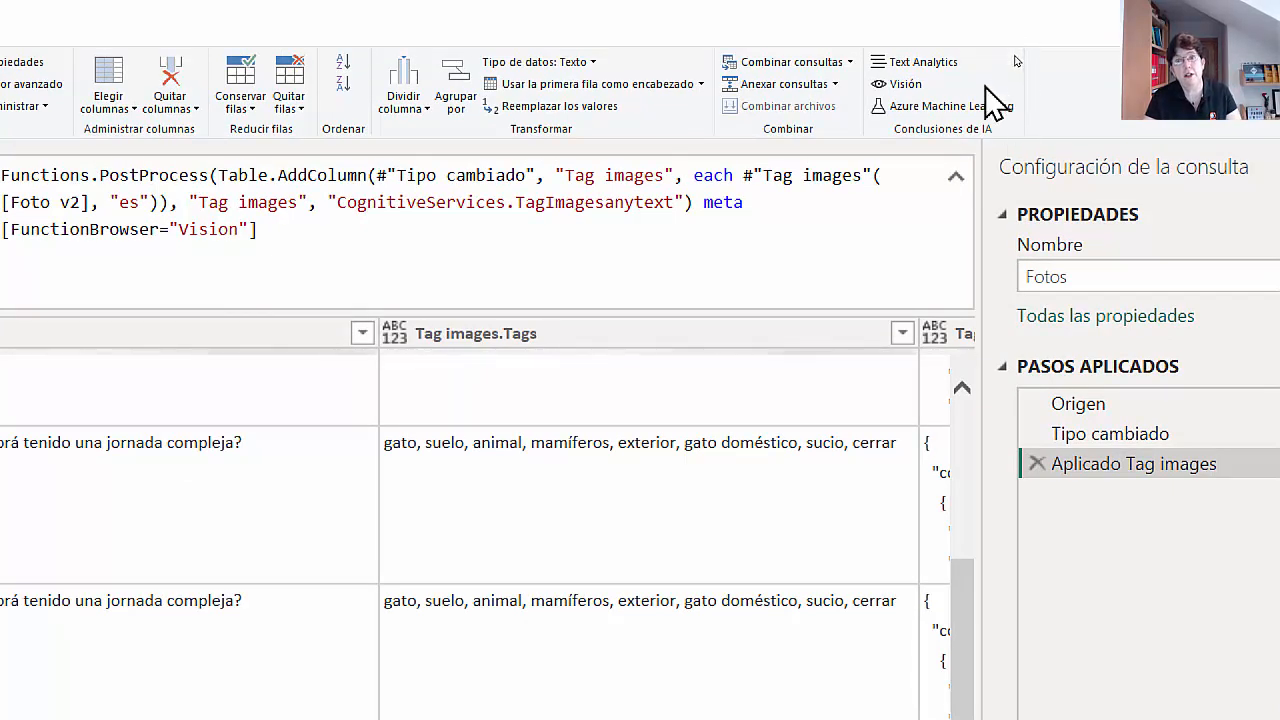
pyautogui.click(935, 68)
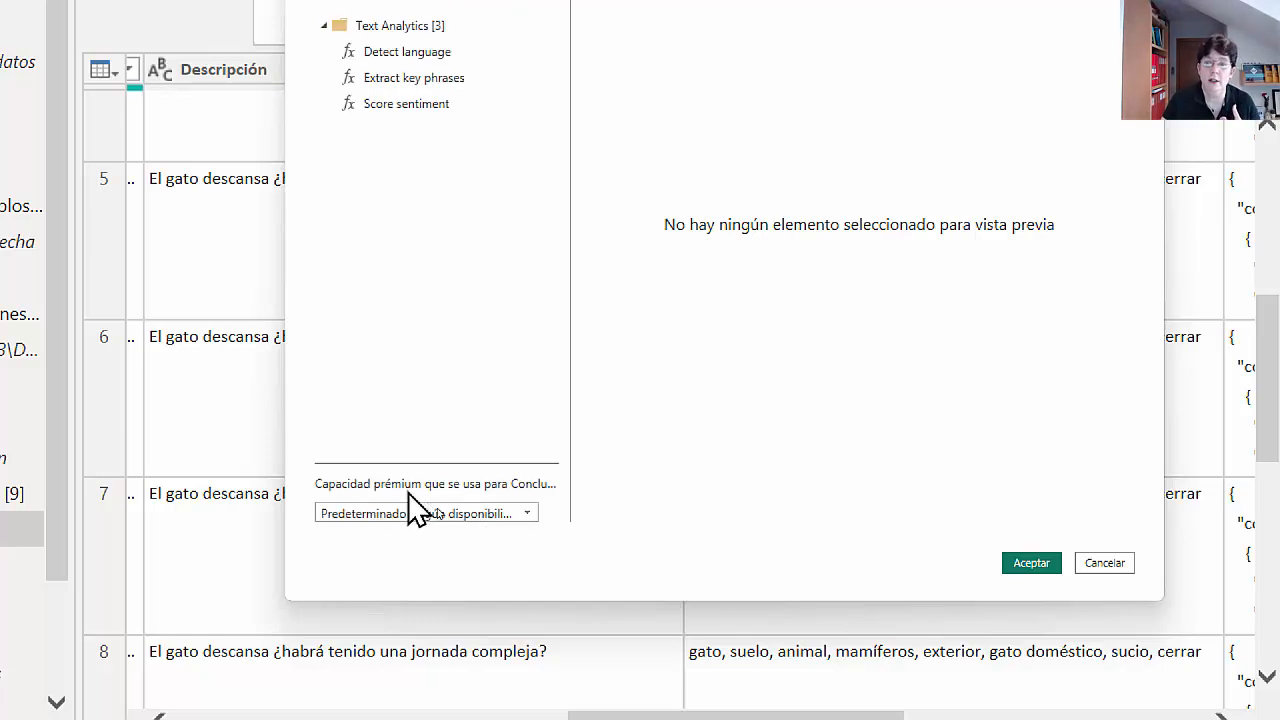
pyautogui.click(1095, 563)
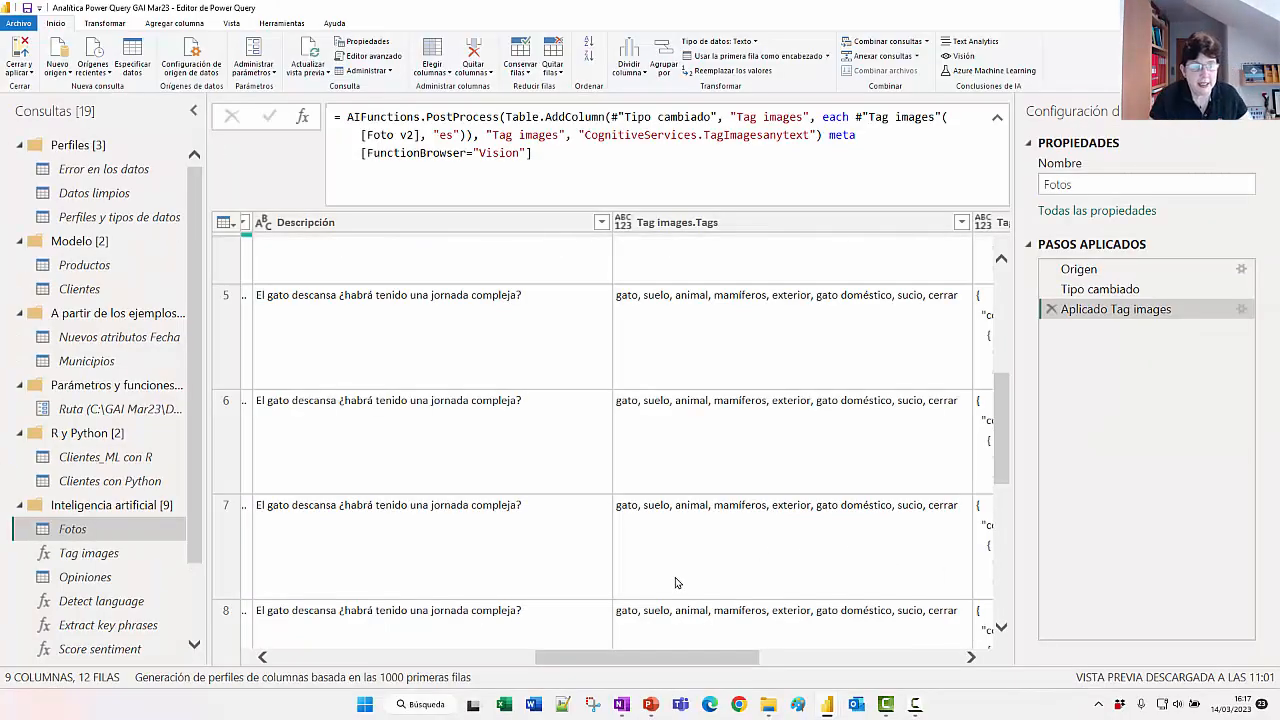
# Step: Examine the Score sentiment column of the Opiniones query and highlight the "es" language argument in its formula
pyautogui.click(152, 579)
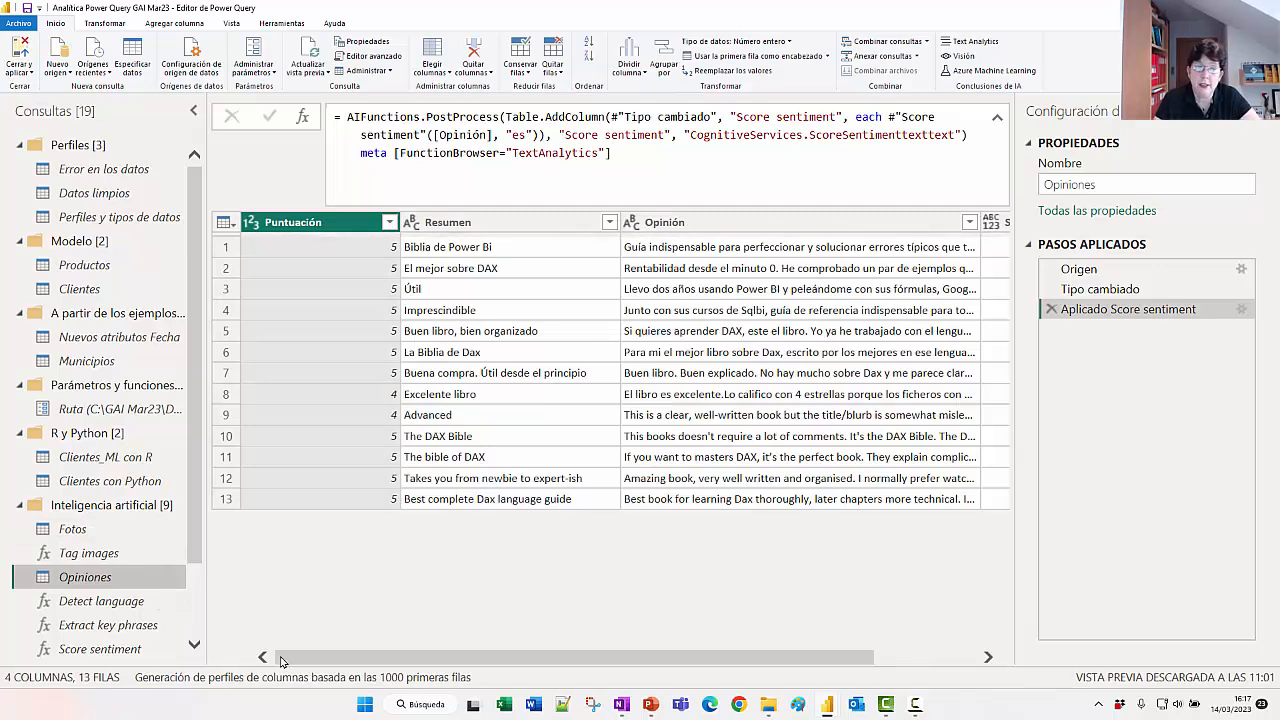
pyautogui.moveTo(281, 661); pyautogui.dragTo(390, 661)
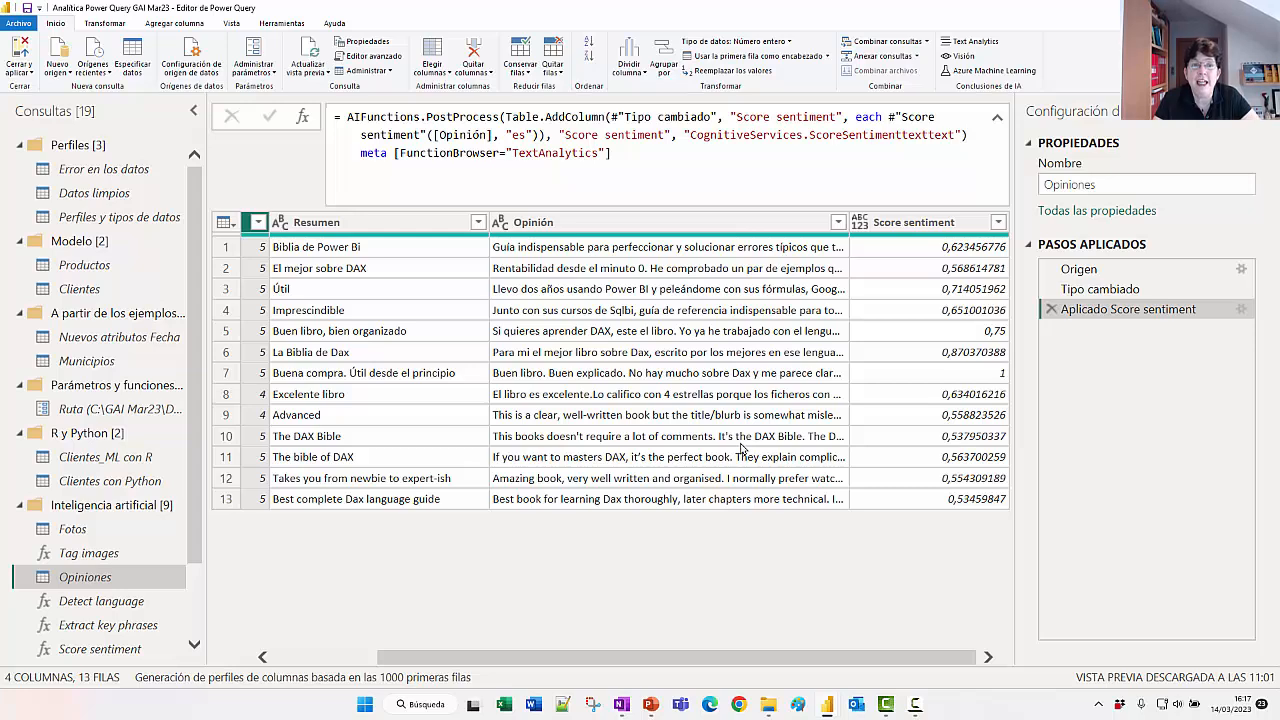
pyautogui.click(512, 135)
pyautogui.doubleClick(516, 135)
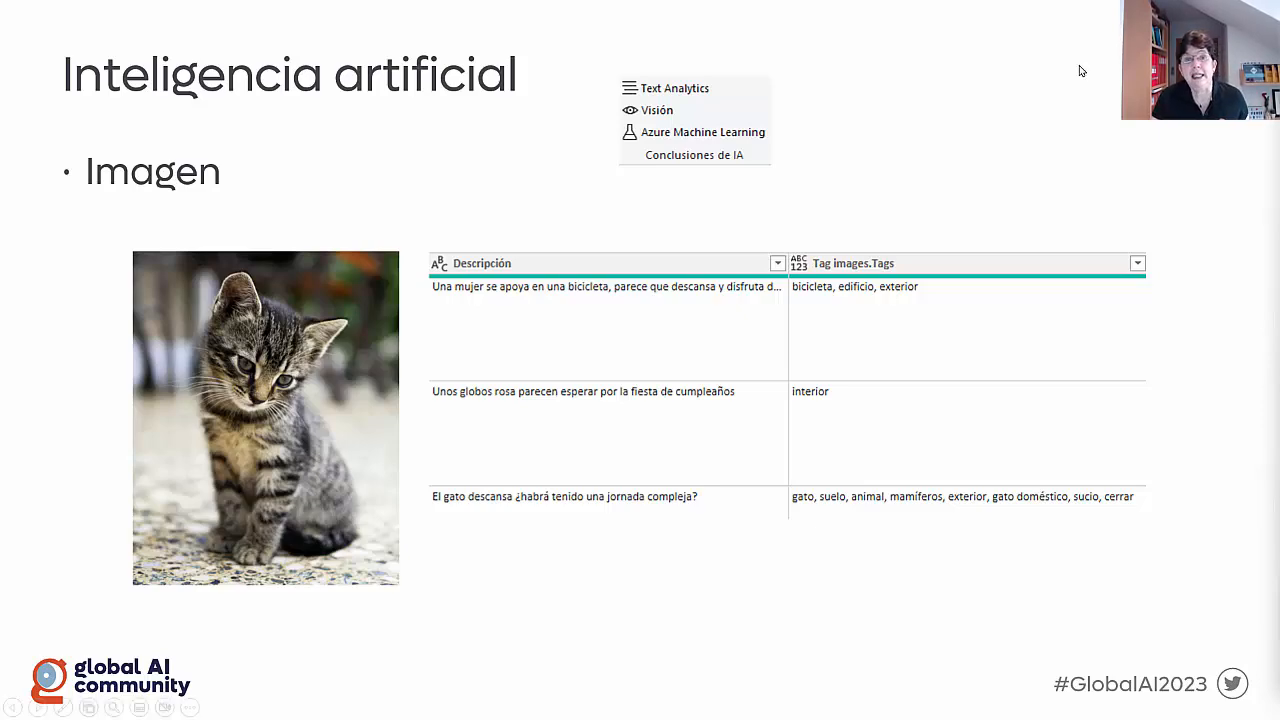
pyautogui.press('Right')
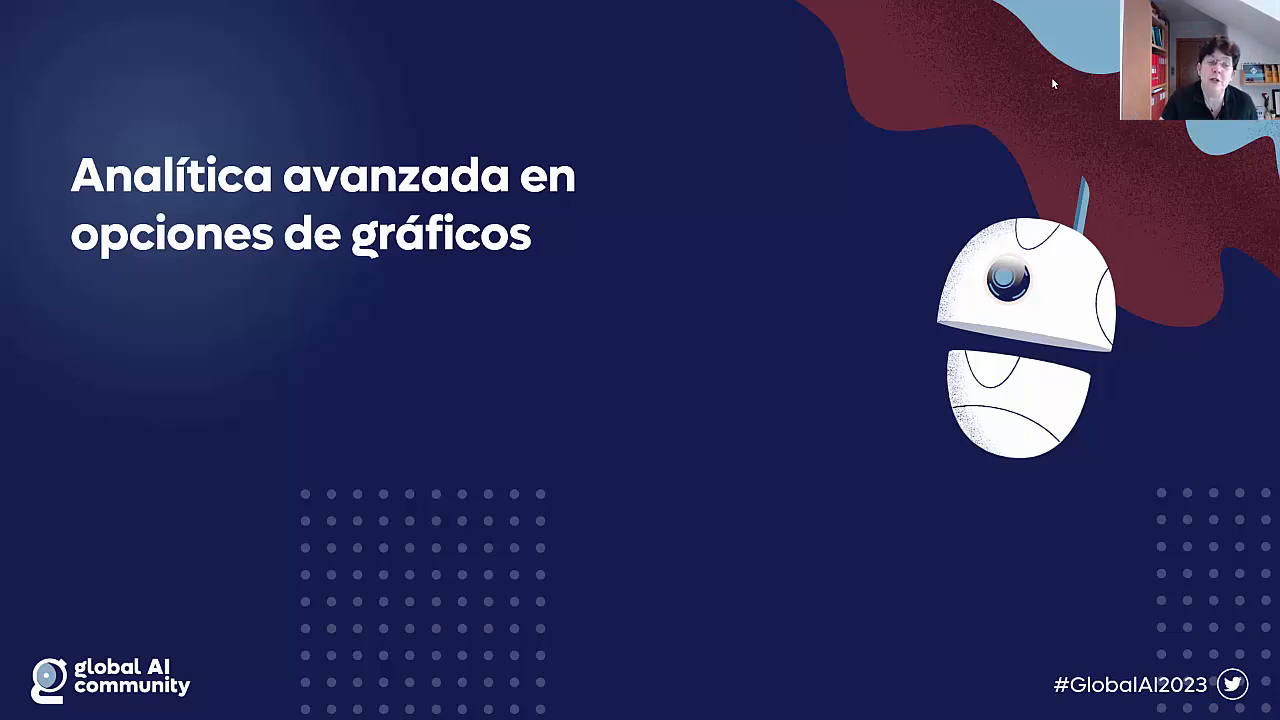
pyautogui.click(836, 220)
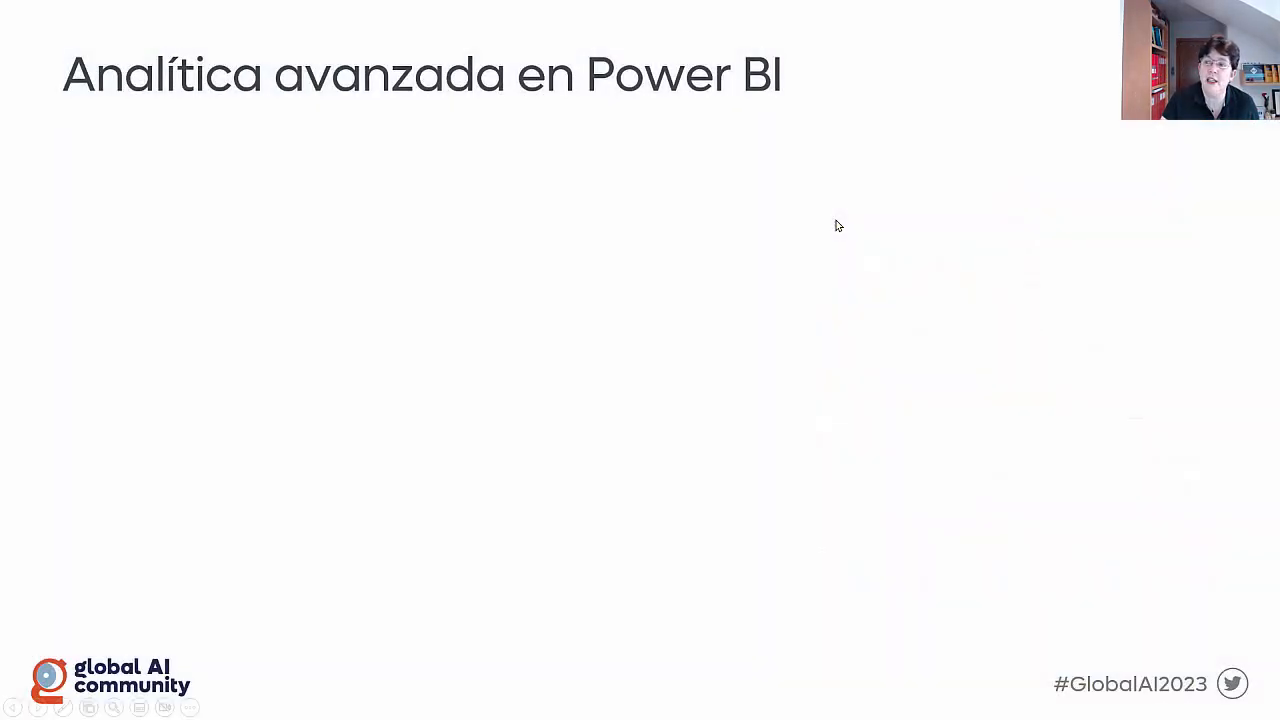
pyautogui.click(838, 226)
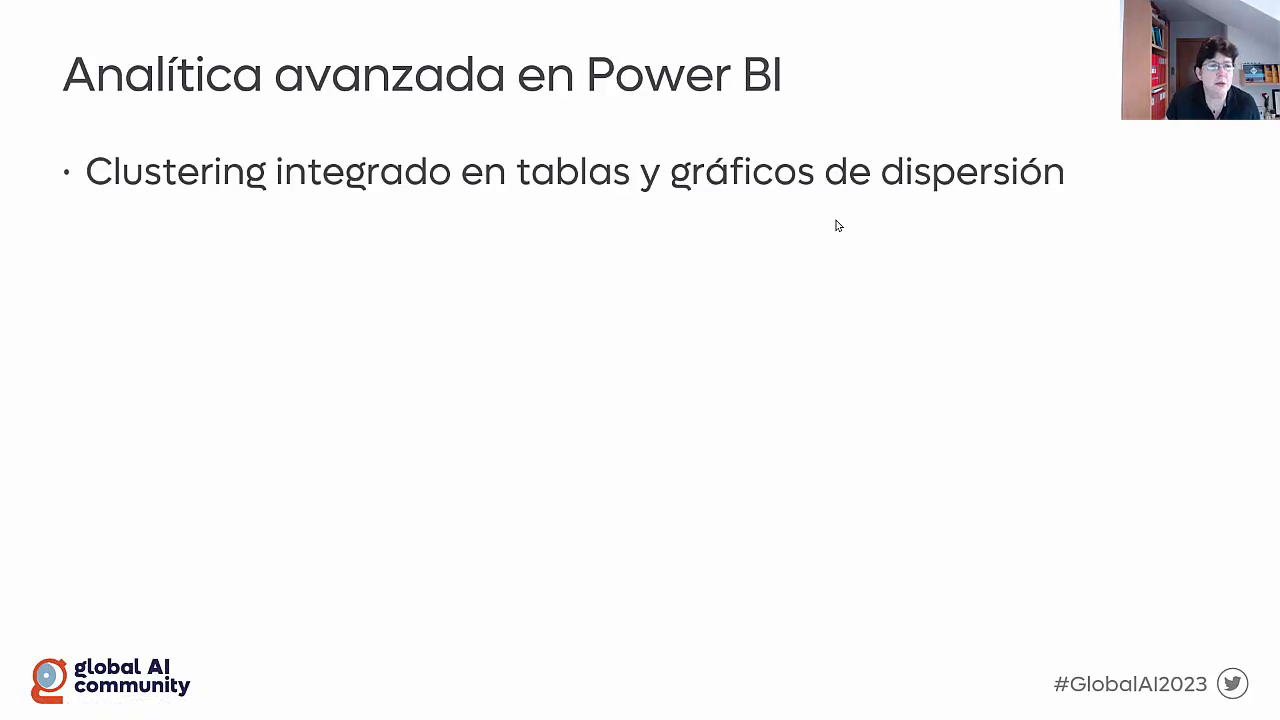
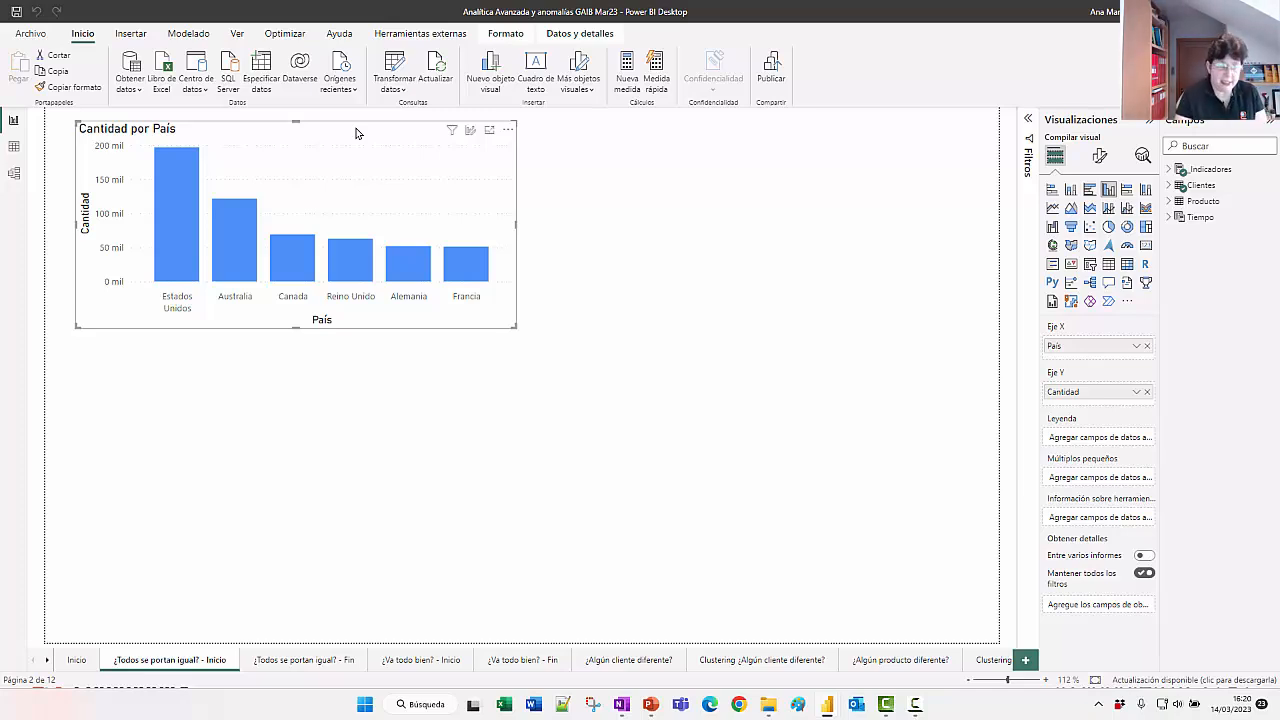
# Step: Analyze where the distribution of the Cantidad por País column chart differs, with the report page enlarged to 200 %
pyautogui.scroll(5, 577, 198)
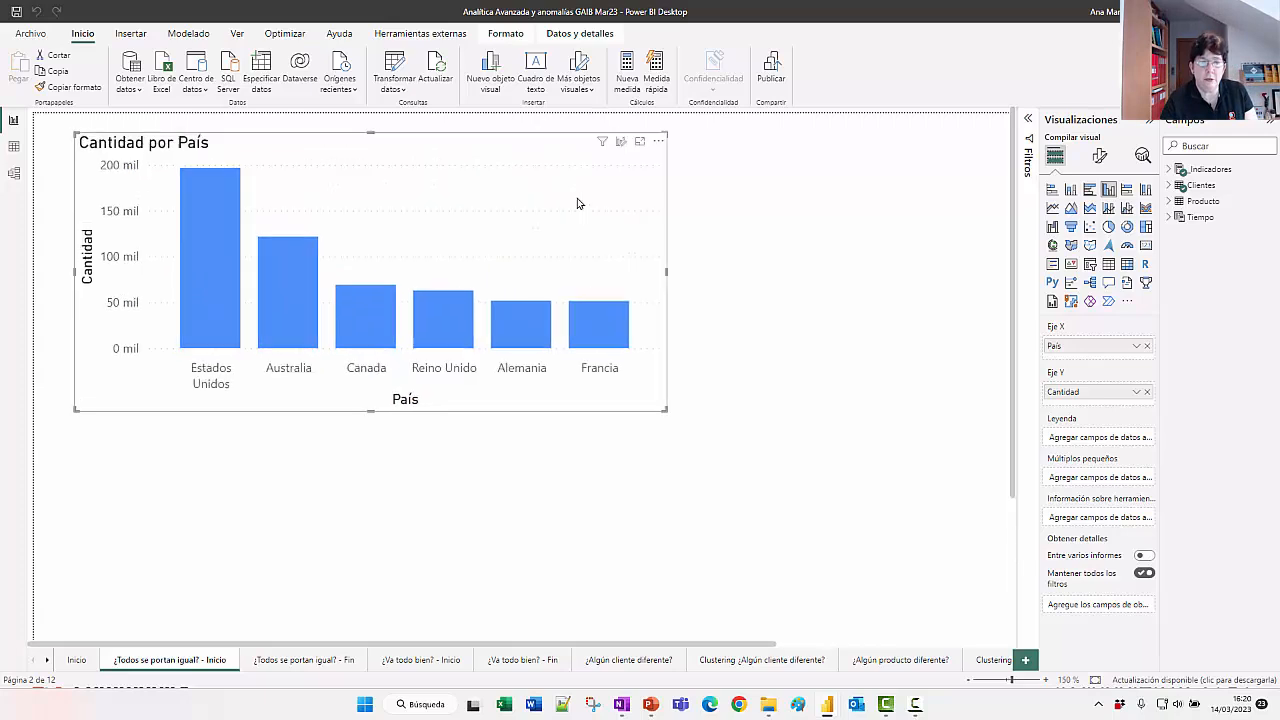
pyautogui.scroll(2, 577, 198)
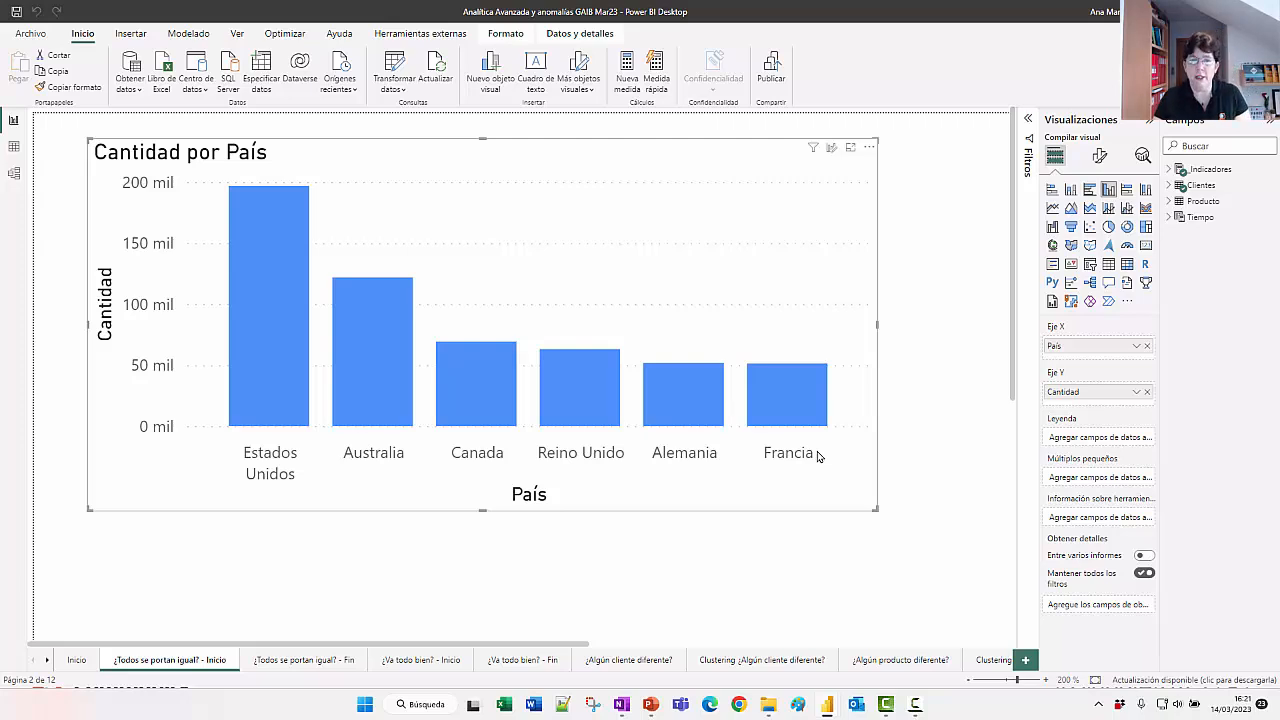
pyautogui.rightClick(691, 200)
pyautogui.moveTo(727, 224)
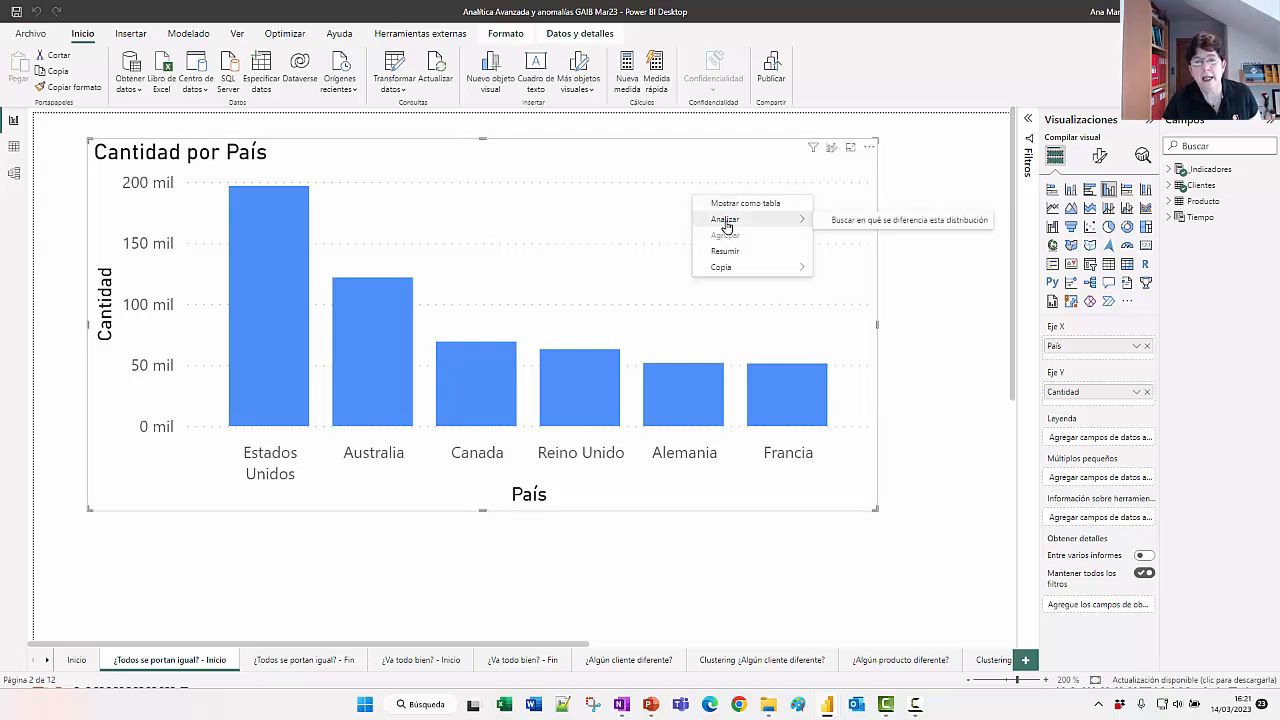
pyautogui.click(848, 226)
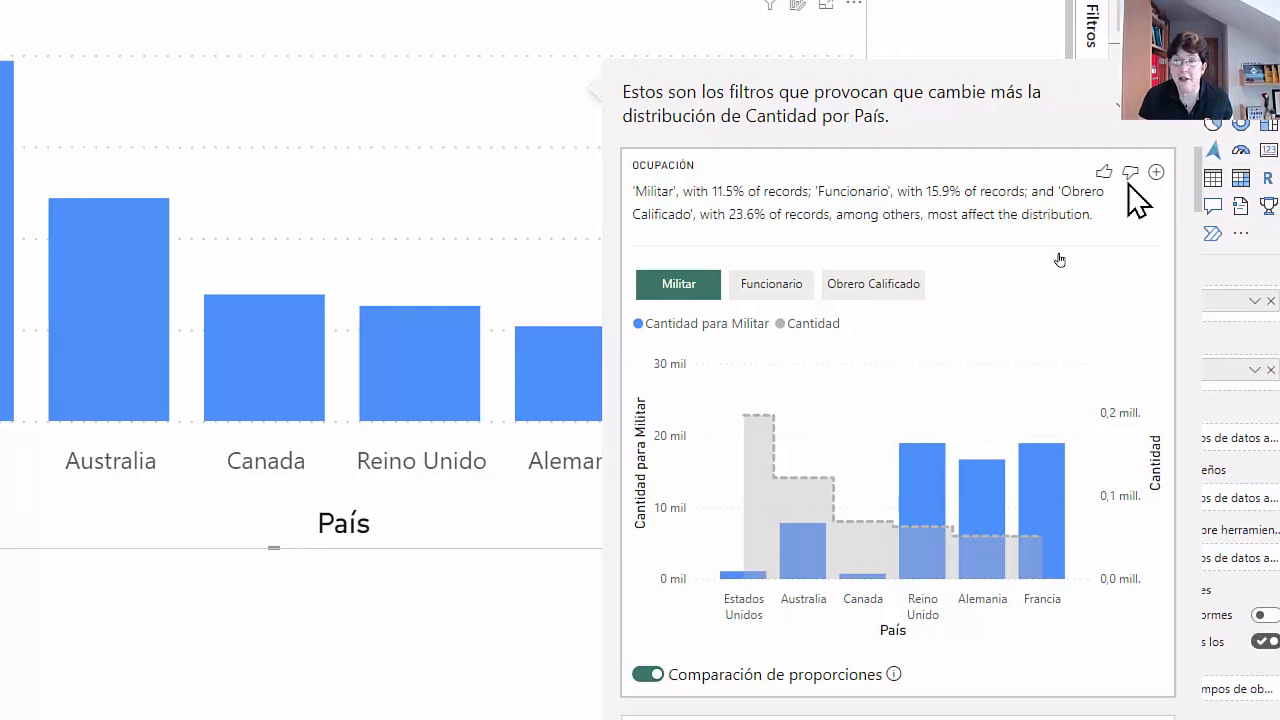
# Step: Add the Militar chart from the Ocupación analysis to the report page, and look through the Ingresos, Ciudad and Educación analyses
pyautogui.click(1122, 174)
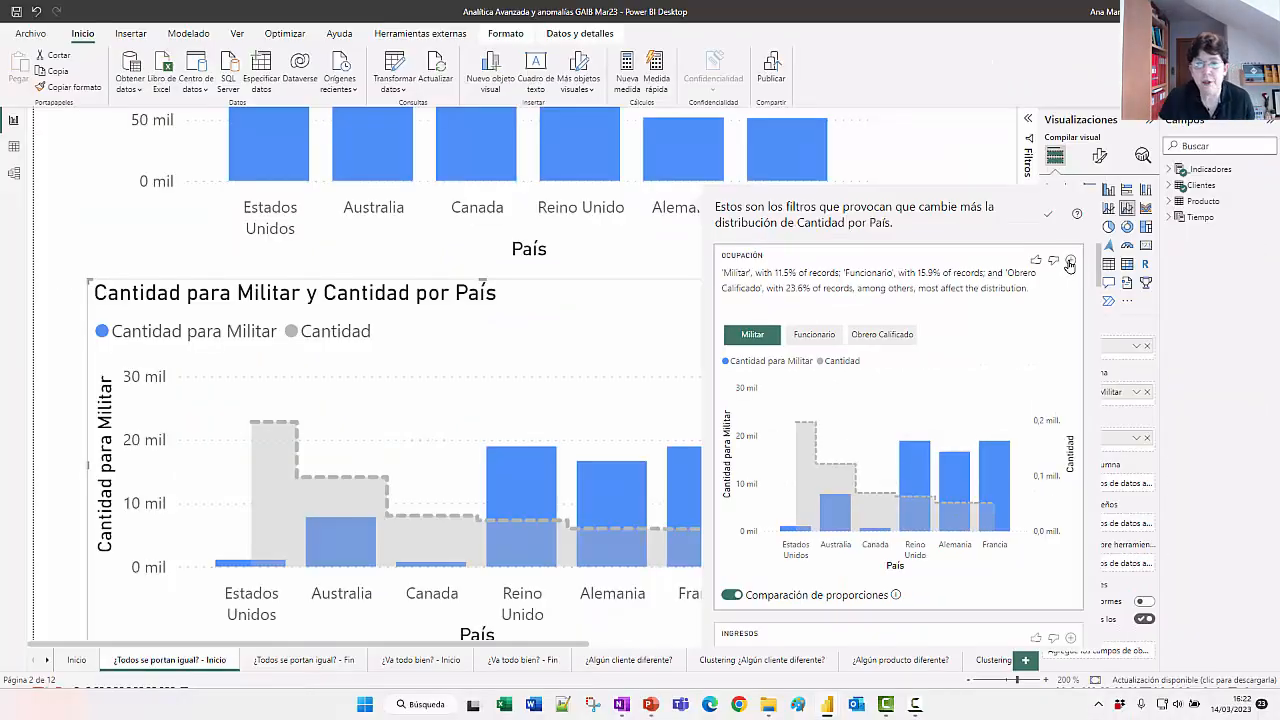
pyautogui.scroll(-5, 1042, 339)
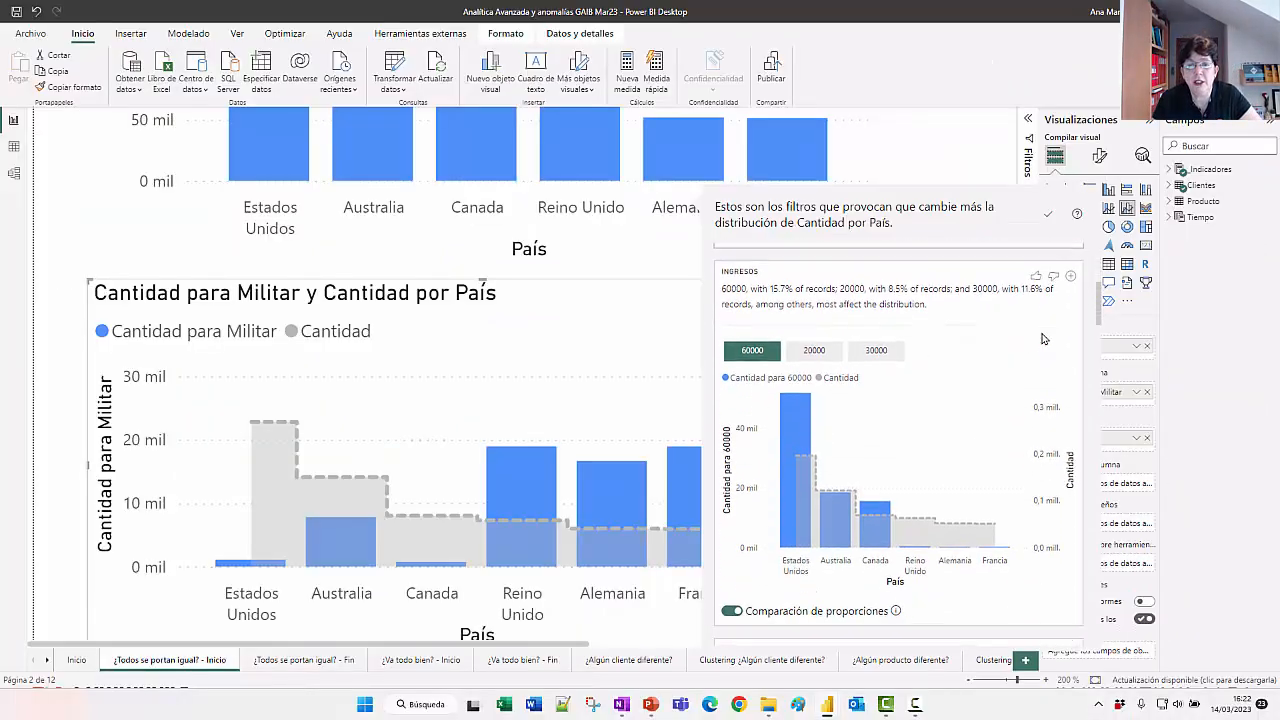
pyautogui.scroll(-2, 1042, 339)
pyautogui.scroll(2, 803, 340)
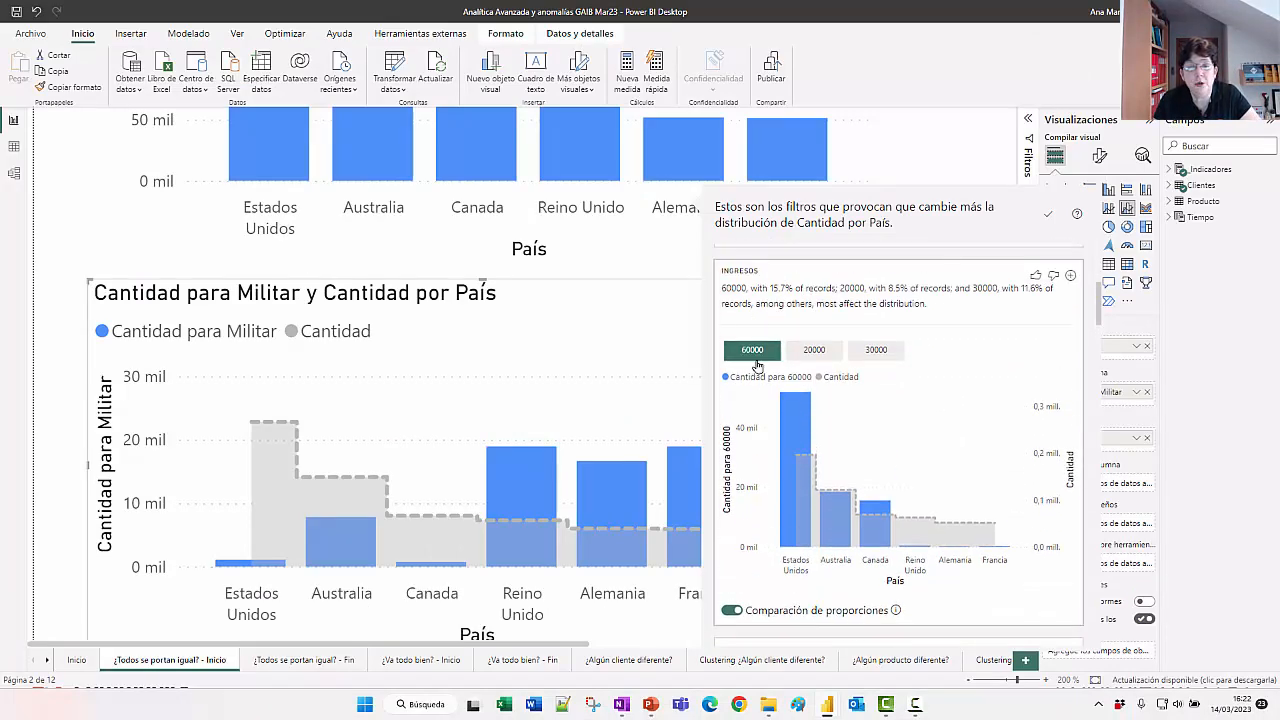
pyautogui.scroll(-1, 945, 423)
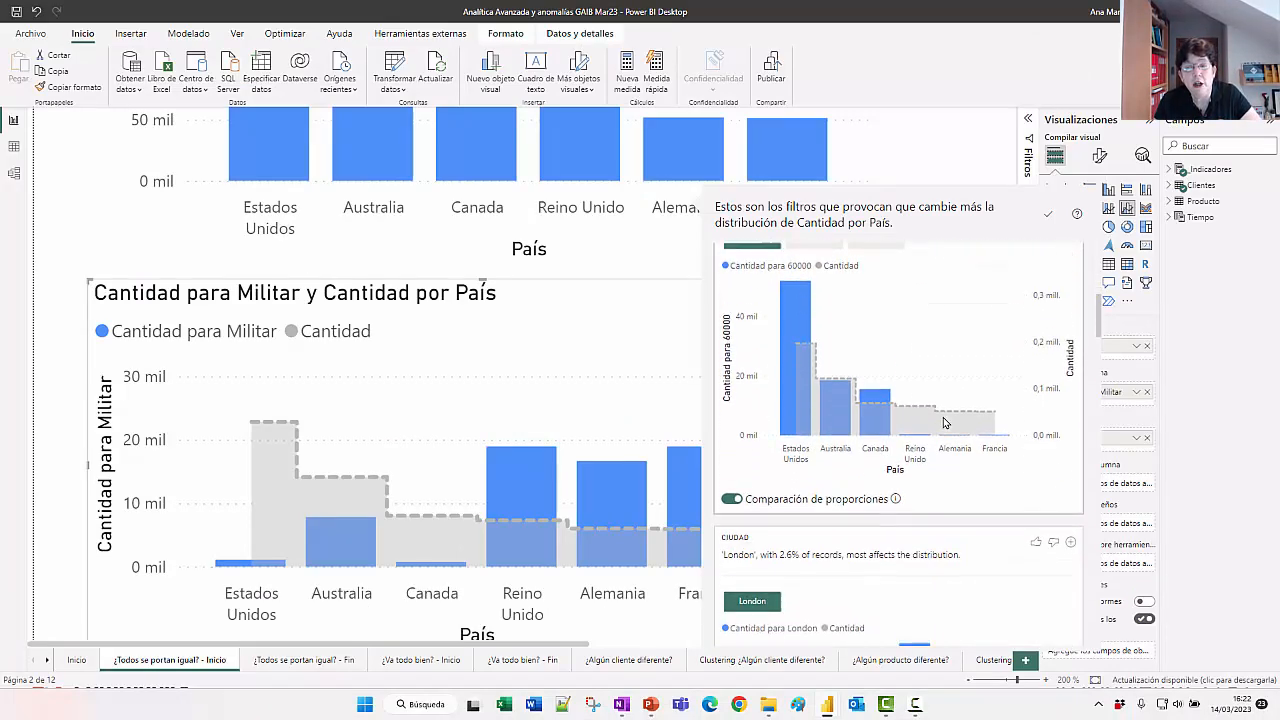
pyautogui.scroll(-5, 945, 423)
pyautogui.scroll(-1, 945, 423)
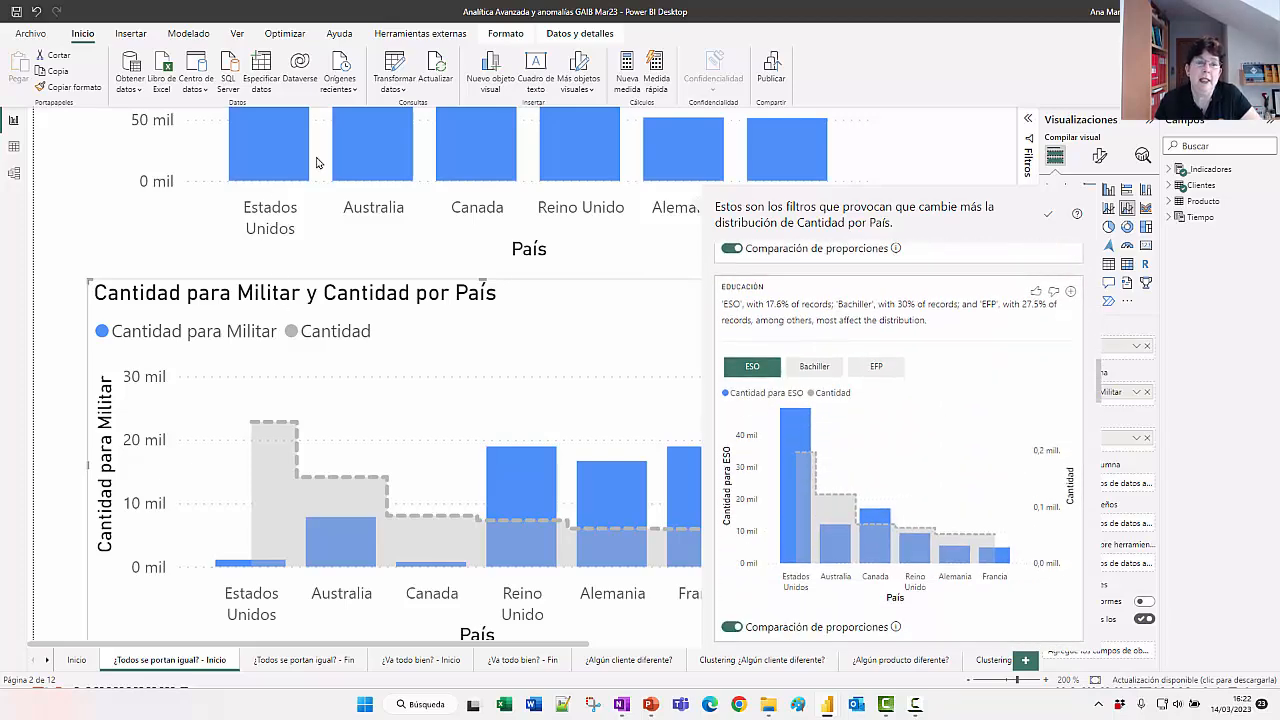
pyautogui.click(978, 150)
# Step: Compare the Cantidad por País chart with the added Cantidad para Militar y Cantidad por País chart, with the page at 160 %
pyautogui.scroll(3, 926, 163)
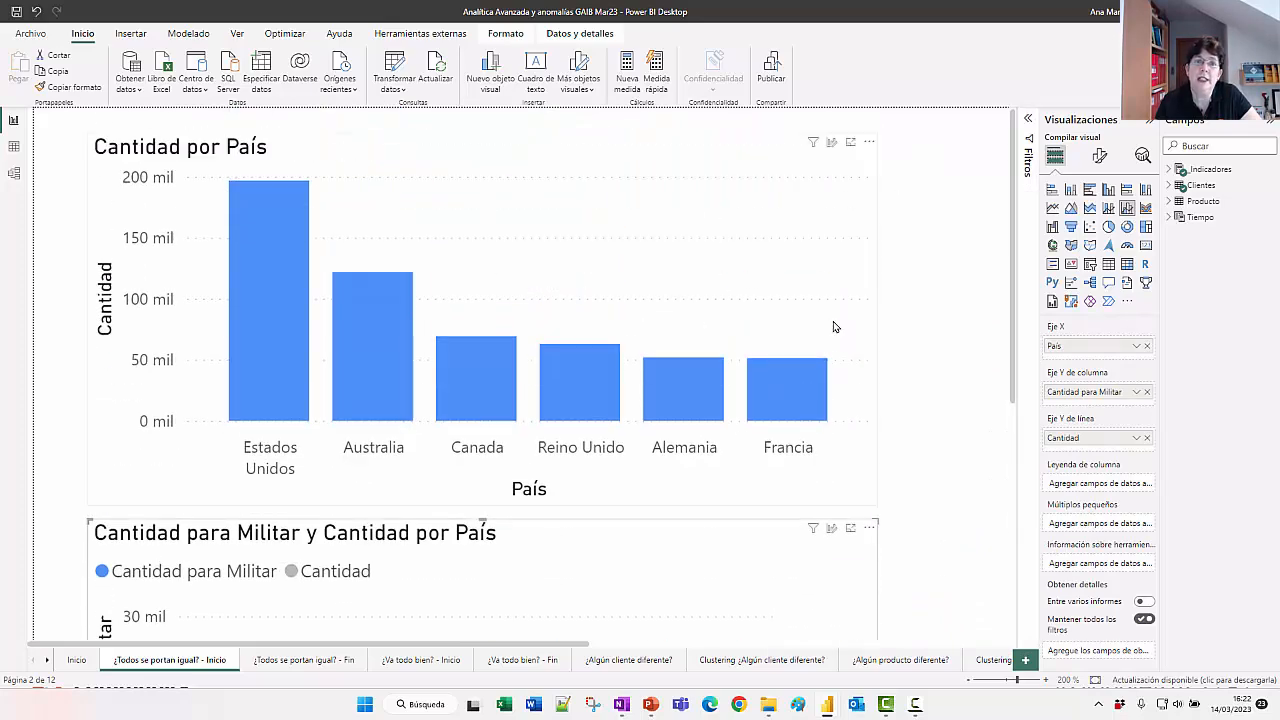
pyautogui.scroll(-4, 830, 337)
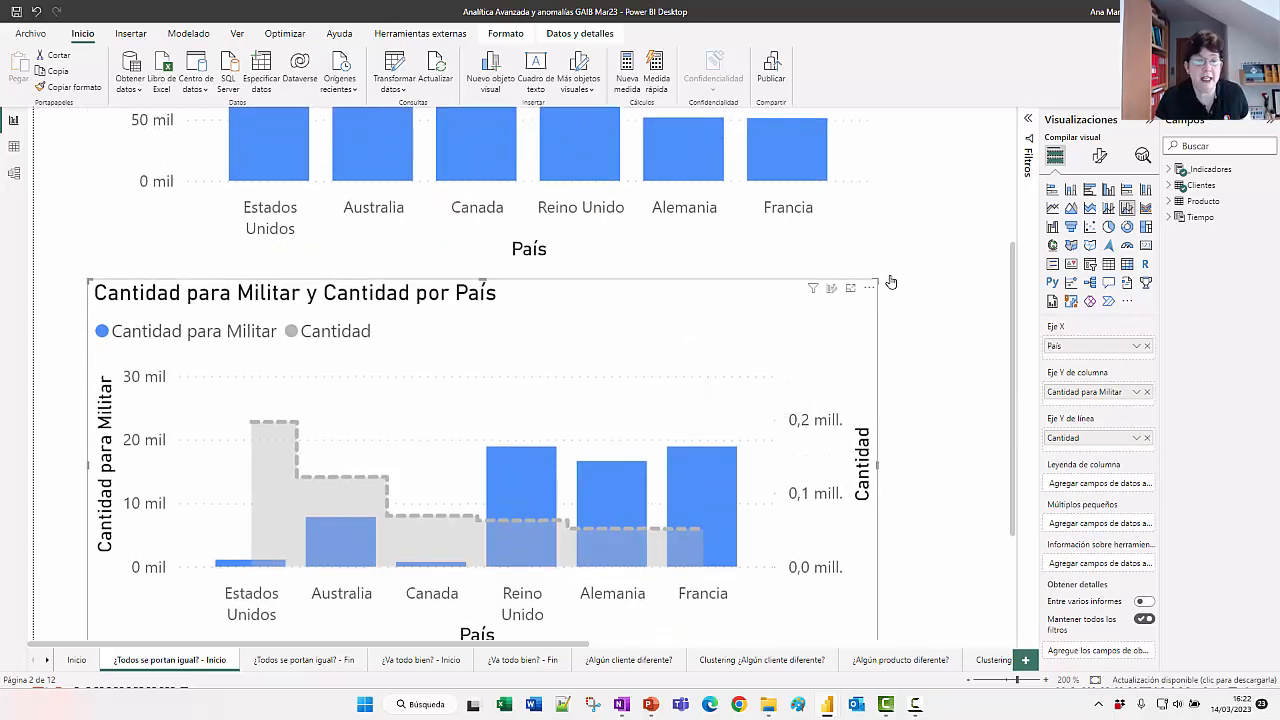
pyautogui.scroll(-2, 903, 266)
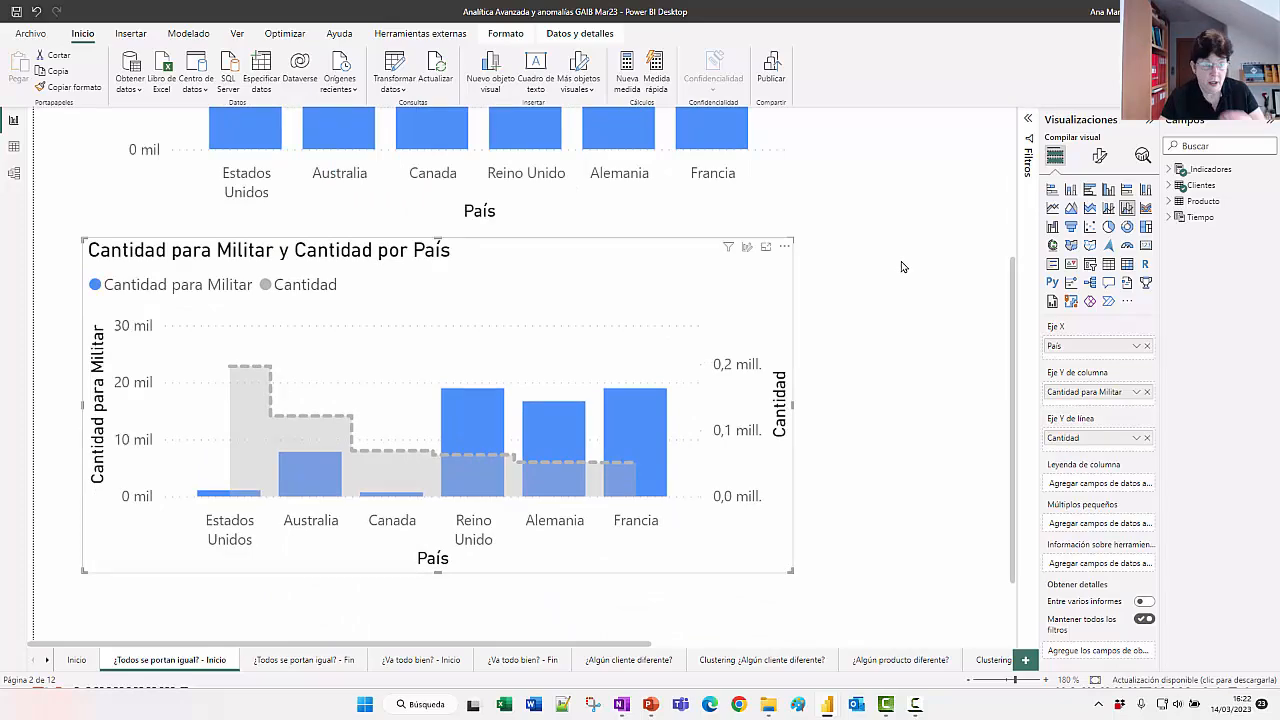
pyautogui.scroll(3, 886, 251)
pyautogui.scroll(-1, 883, 252)
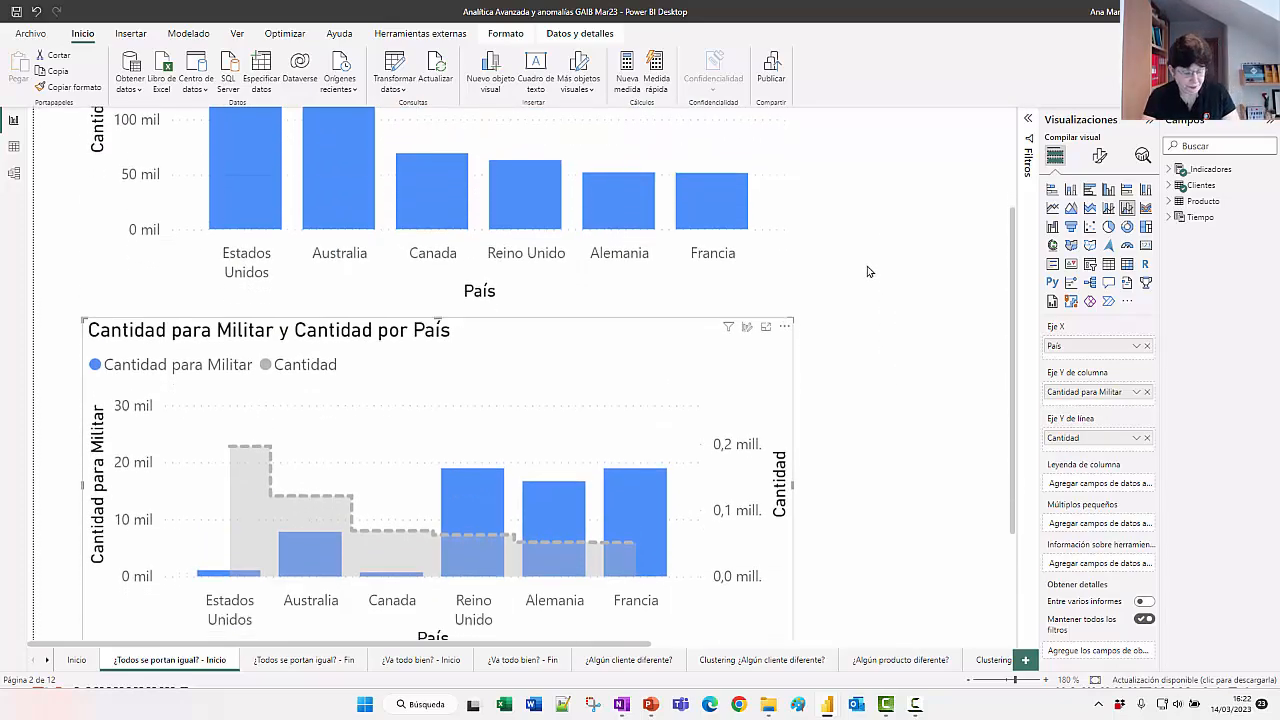
pyautogui.scroll(-2, 867, 271)
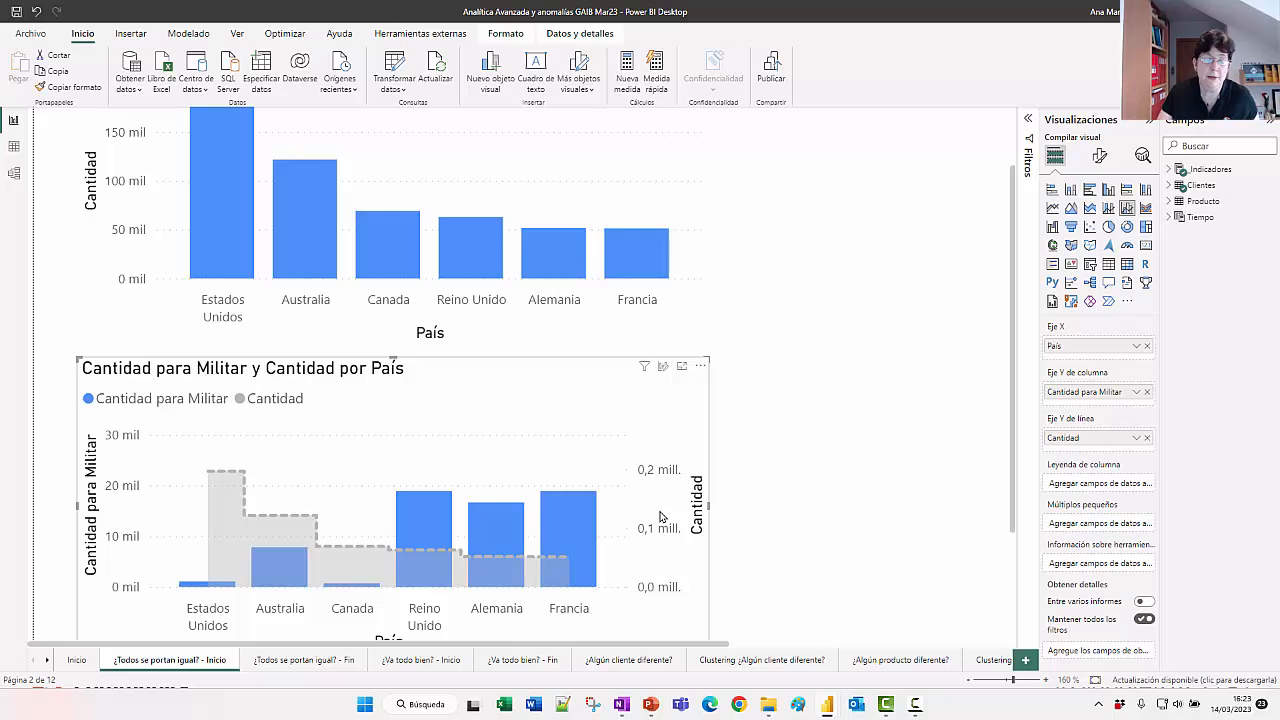
# Step: On the "¿Va todo bien? - Inicio" page, run the increase explanation on the 2020 column of the Cantidad por Año chart
pyautogui.click(398, 664)
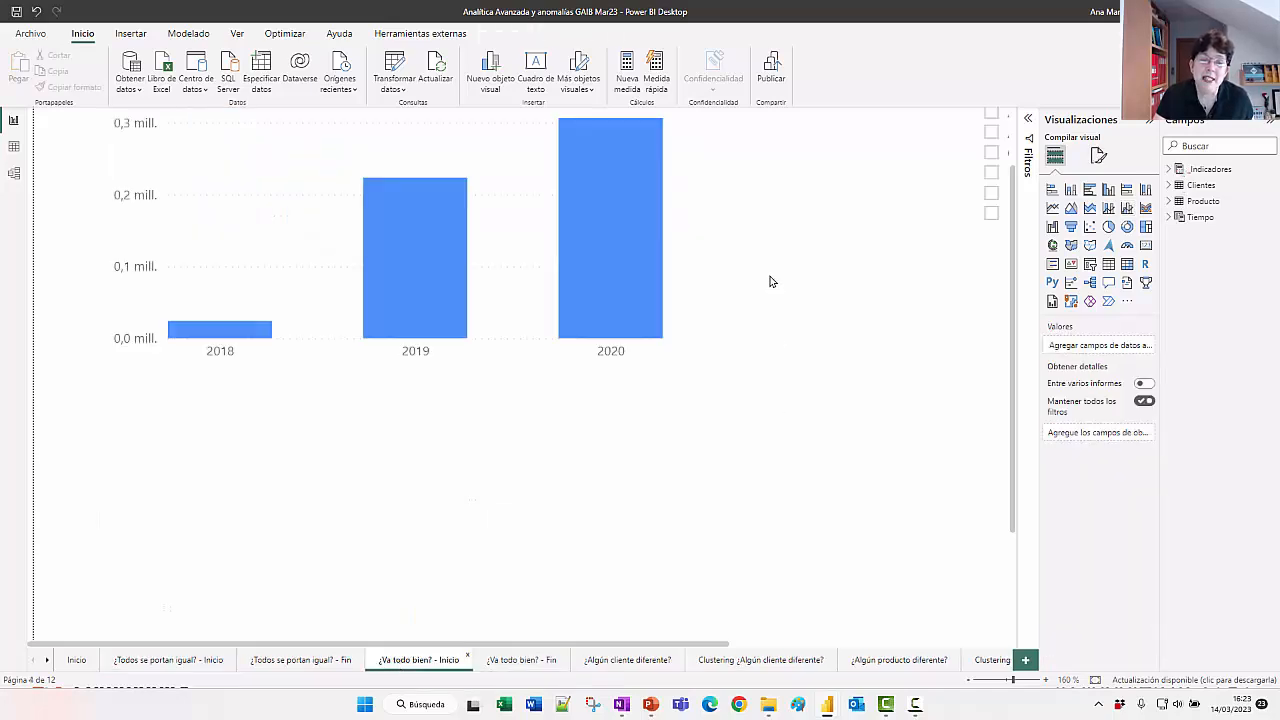
pyautogui.scroll(2, 770, 281)
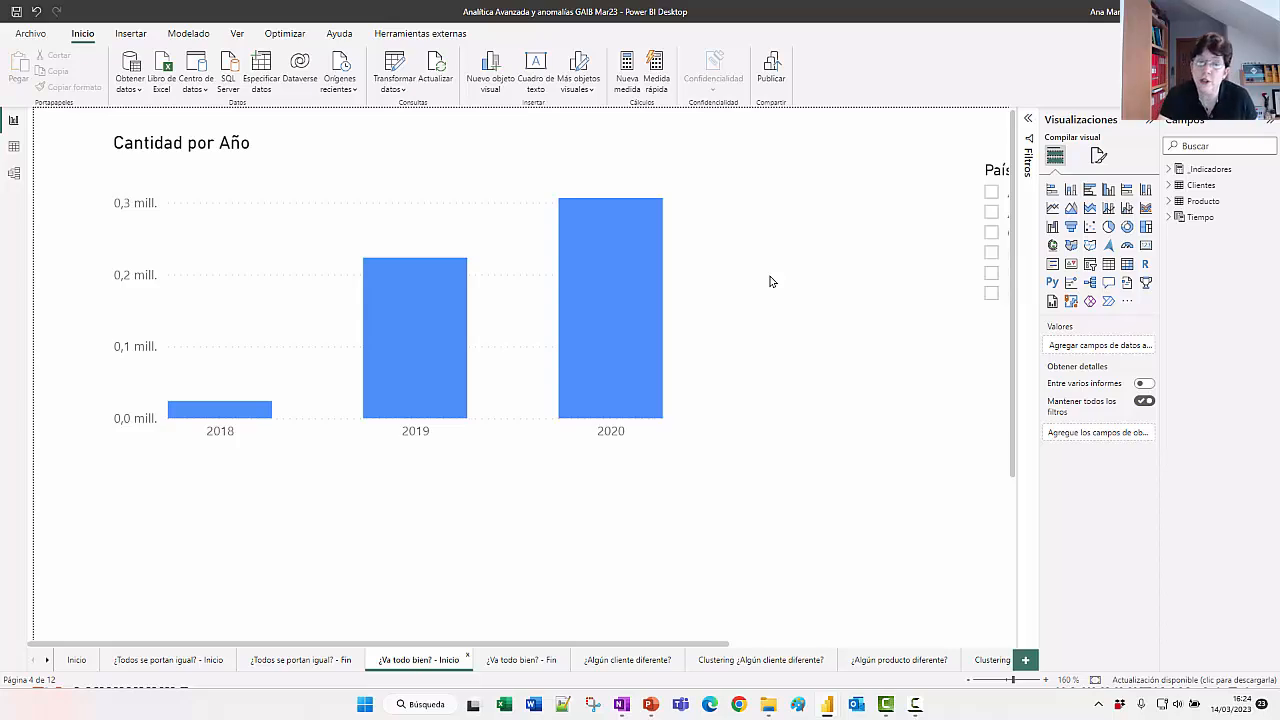
pyautogui.click(644, 286)
pyautogui.rightClick(644, 286)
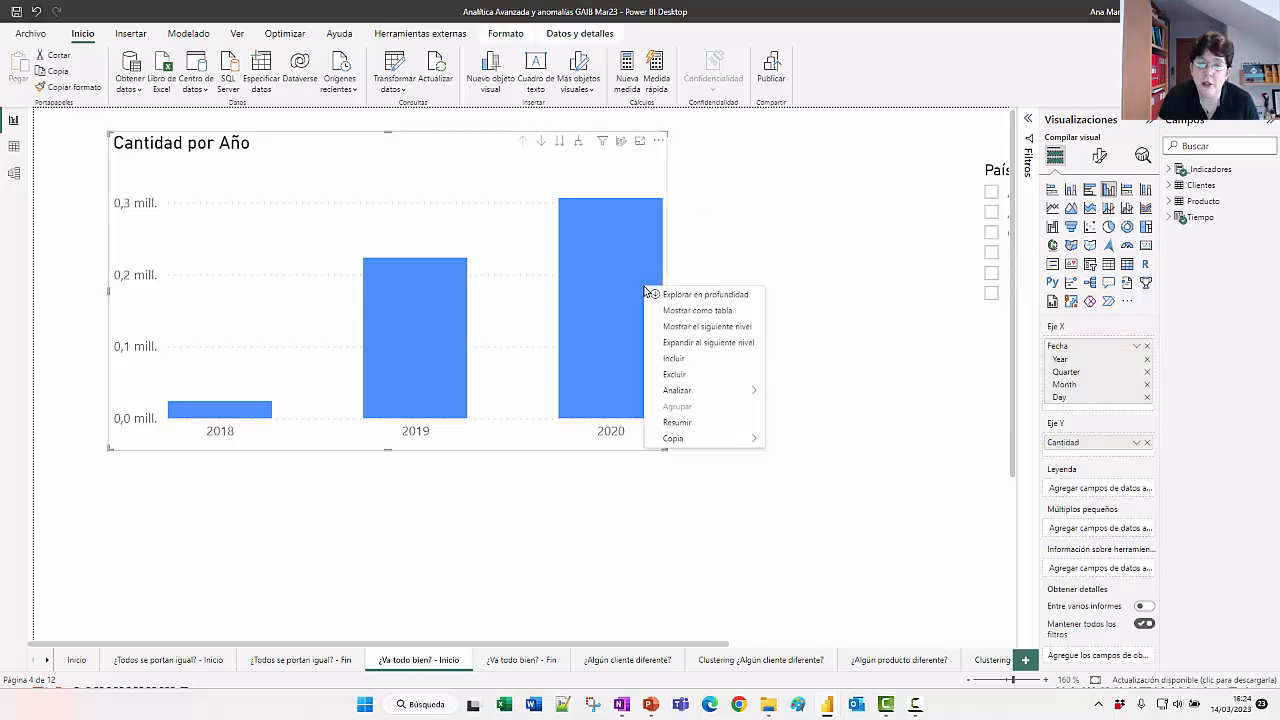
pyautogui.moveTo(694, 394)
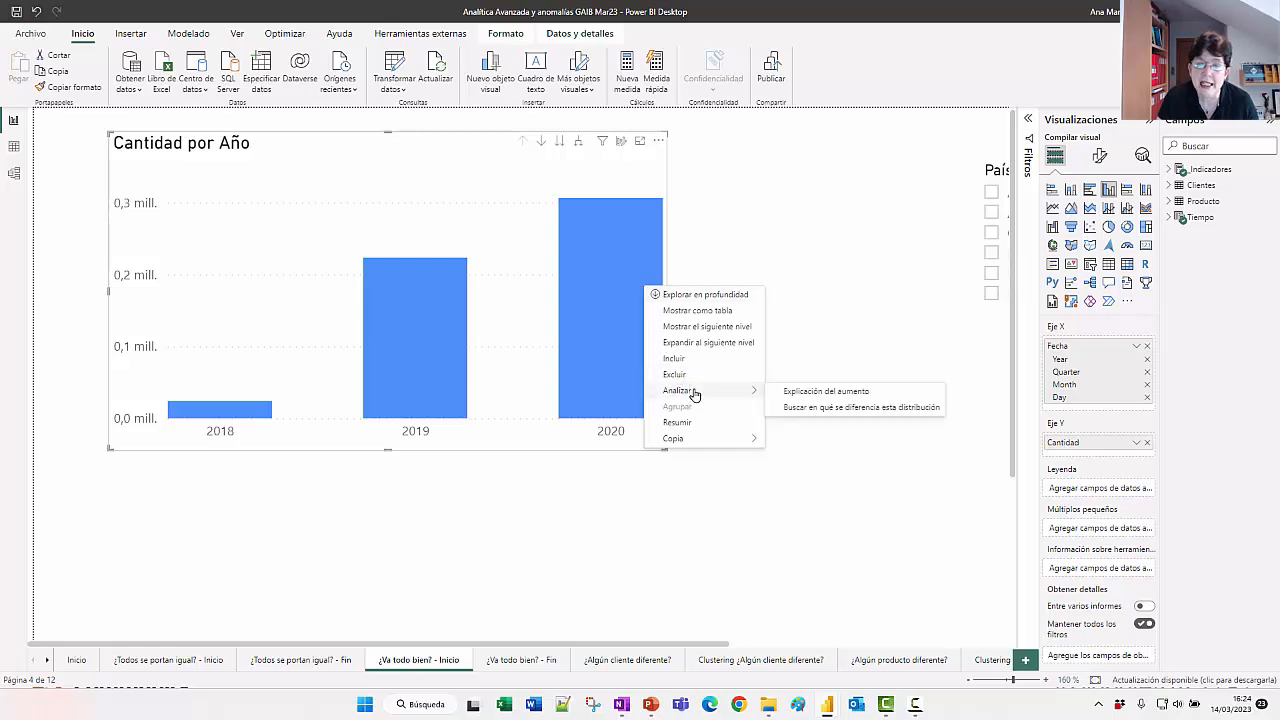
pyautogui.click(795, 391)
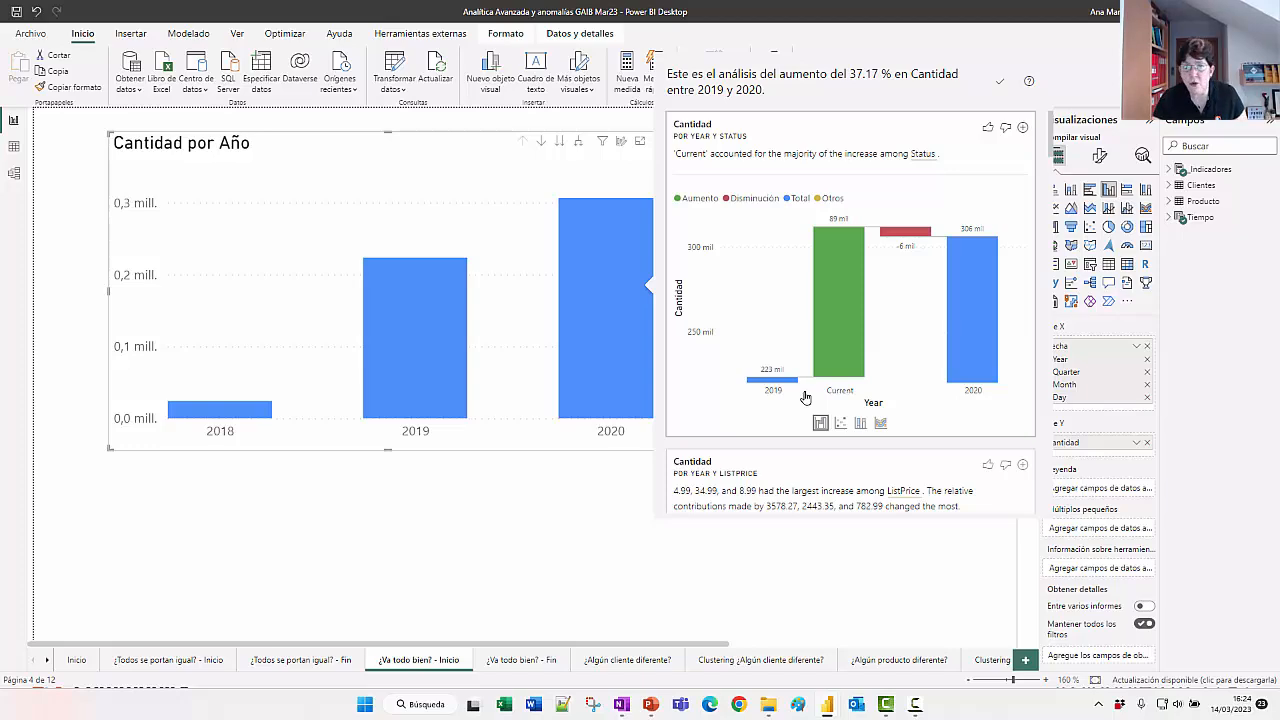
# Step: Examine the waterfall breakdown by Year and Modelo in the increase analysis and add that chart to the report page
pyautogui.scroll(-3, 748, 282)
pyautogui.scroll(-6, 744, 276)
pyautogui.scroll(-1, 743, 276)
pyautogui.scroll(1, 742, 276)
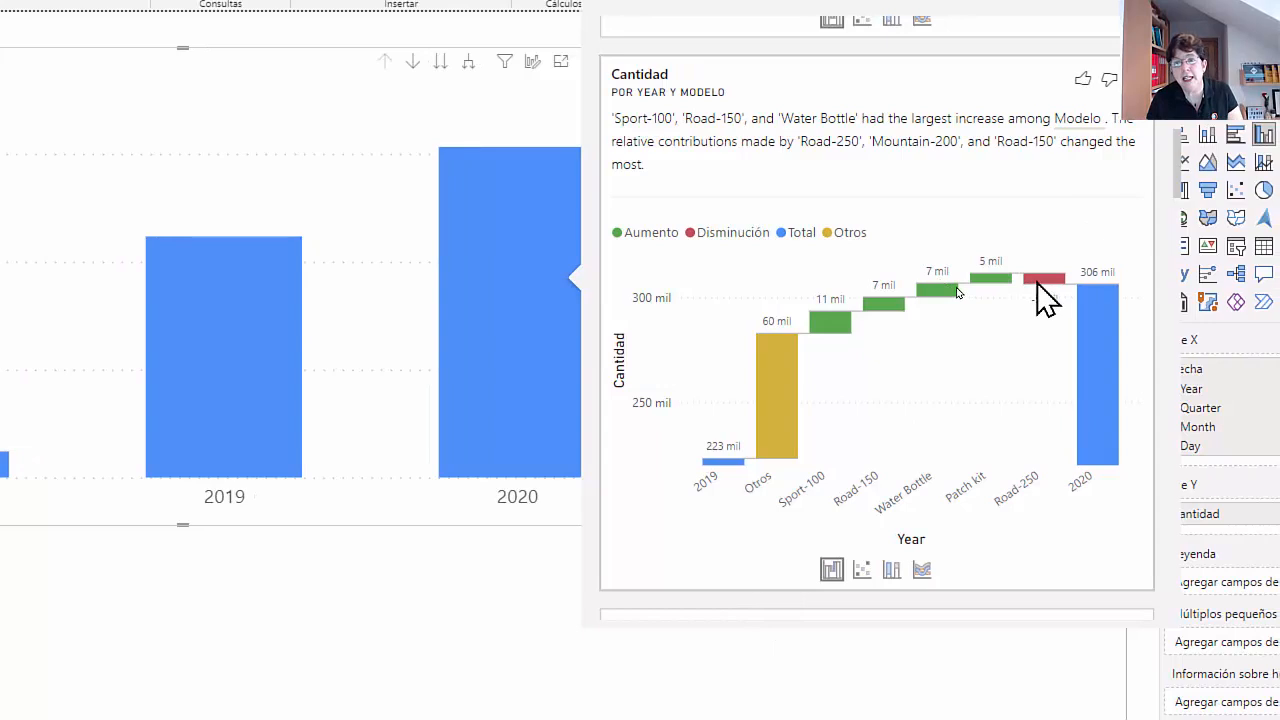
pyautogui.moveTo(1037, 283)
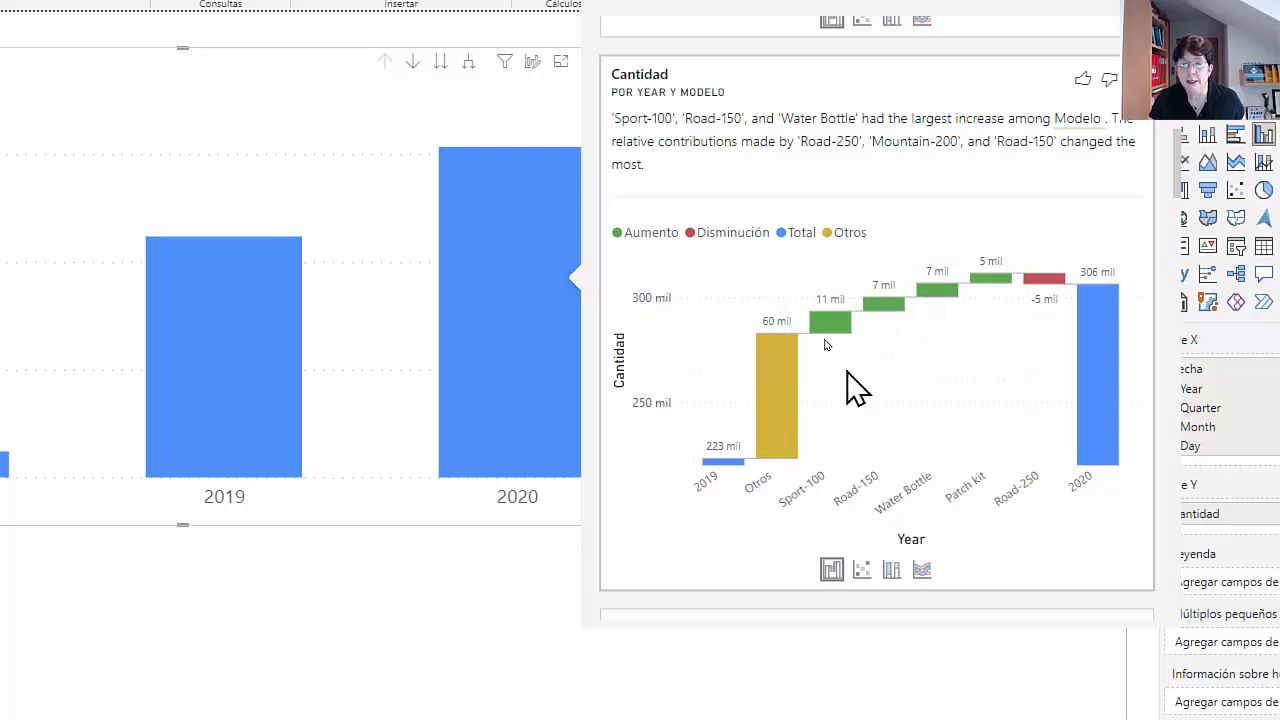
pyautogui.moveTo(824, 320)
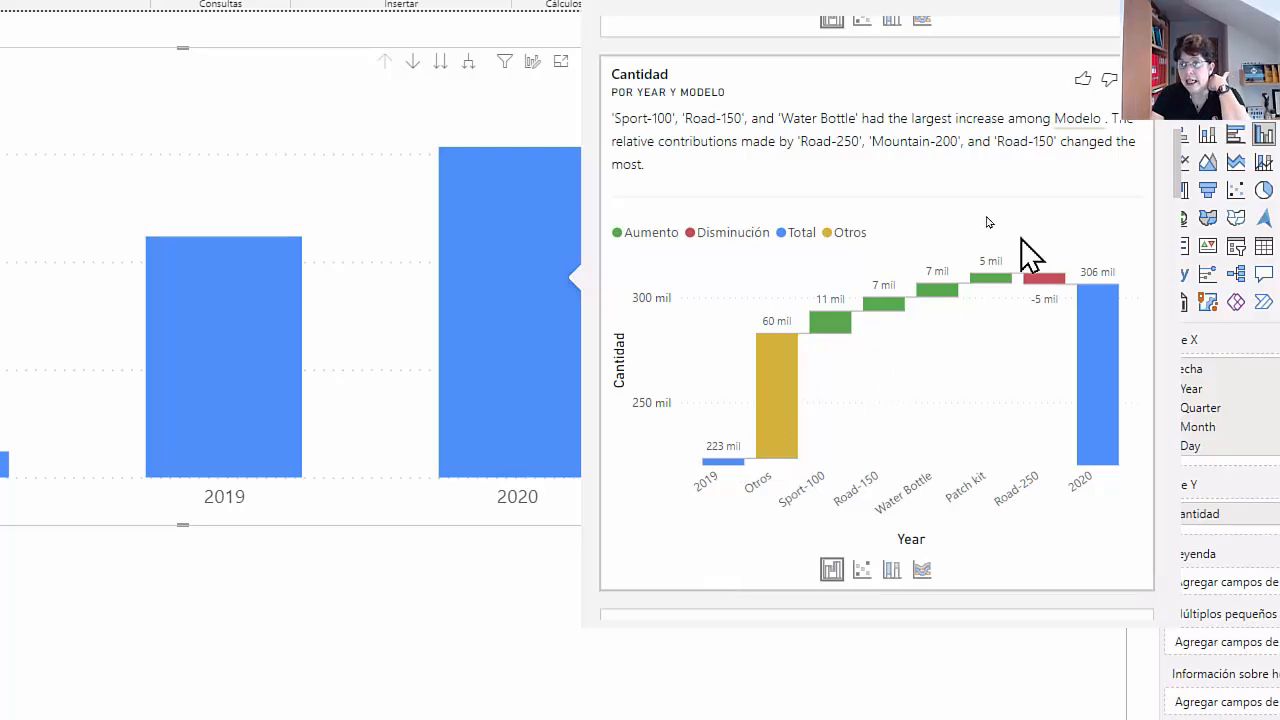
pyautogui.click(1115, 92)
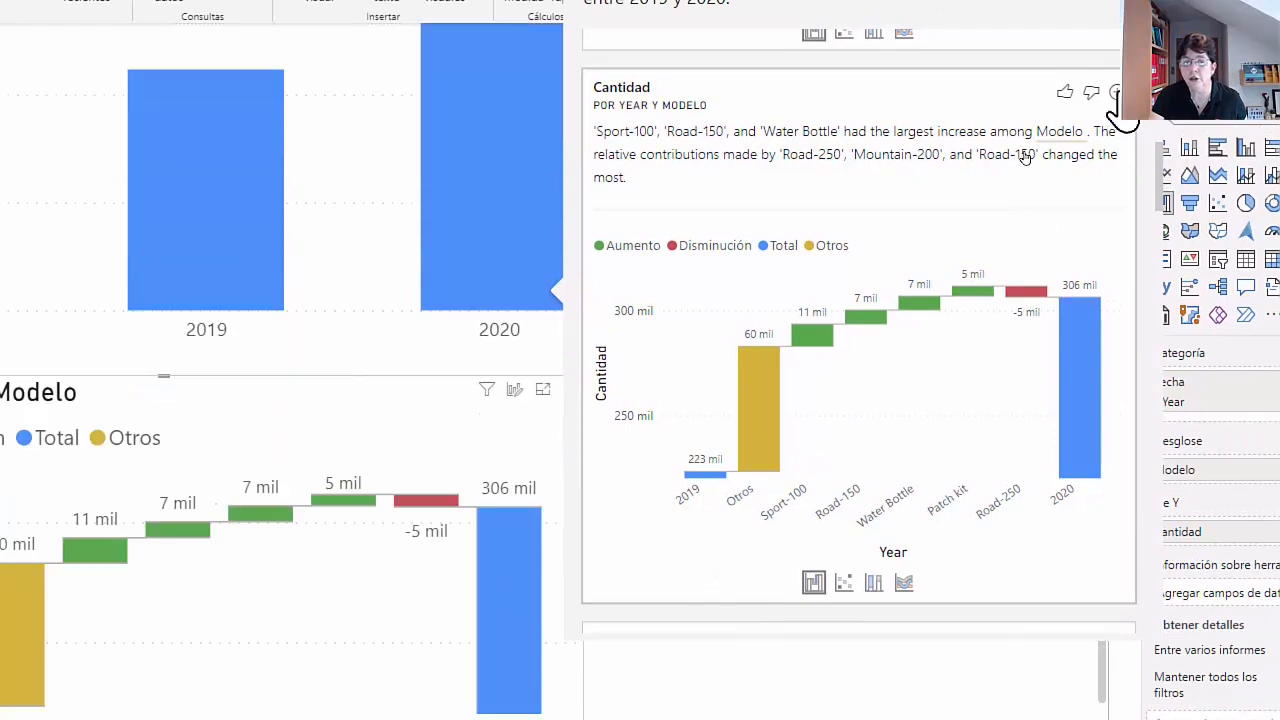
# Step: Show the Modelo analysis as a scatter chart, inspect the Road-250, Mountain-200 and Sport-100 points, and add the chart to the page
pyautogui.click(843, 582)
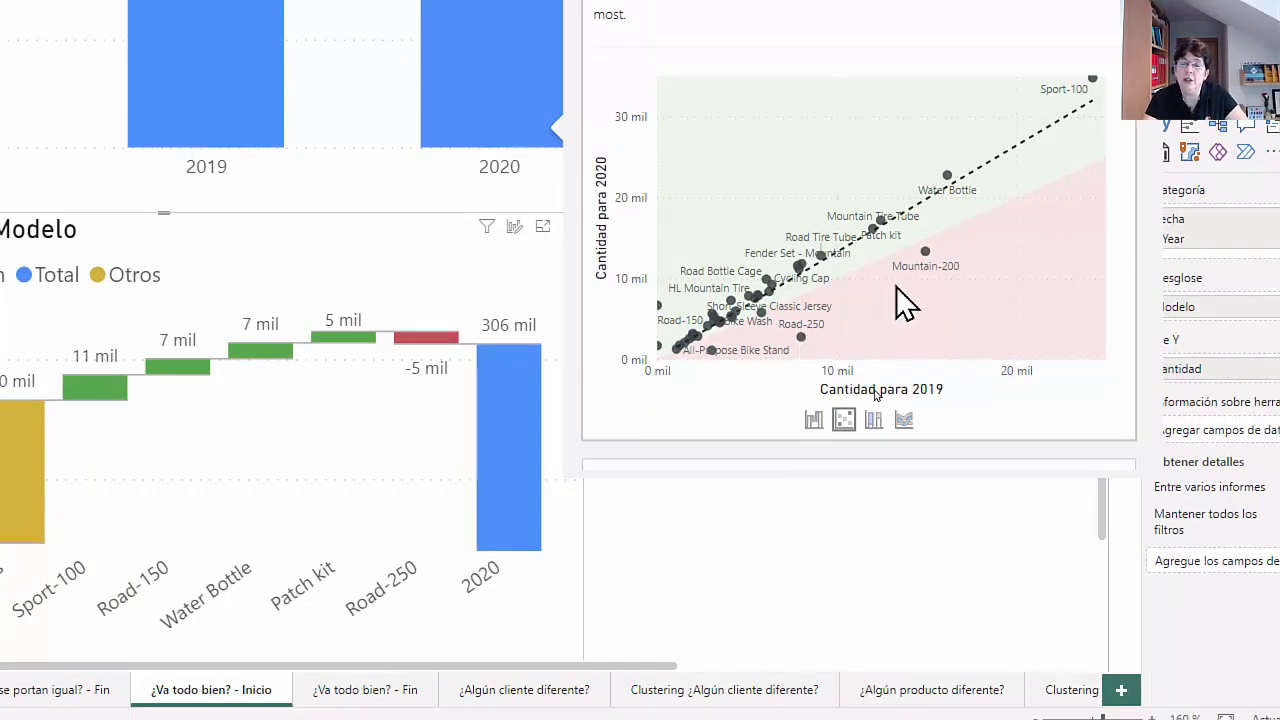
pyautogui.moveTo(803, 336)
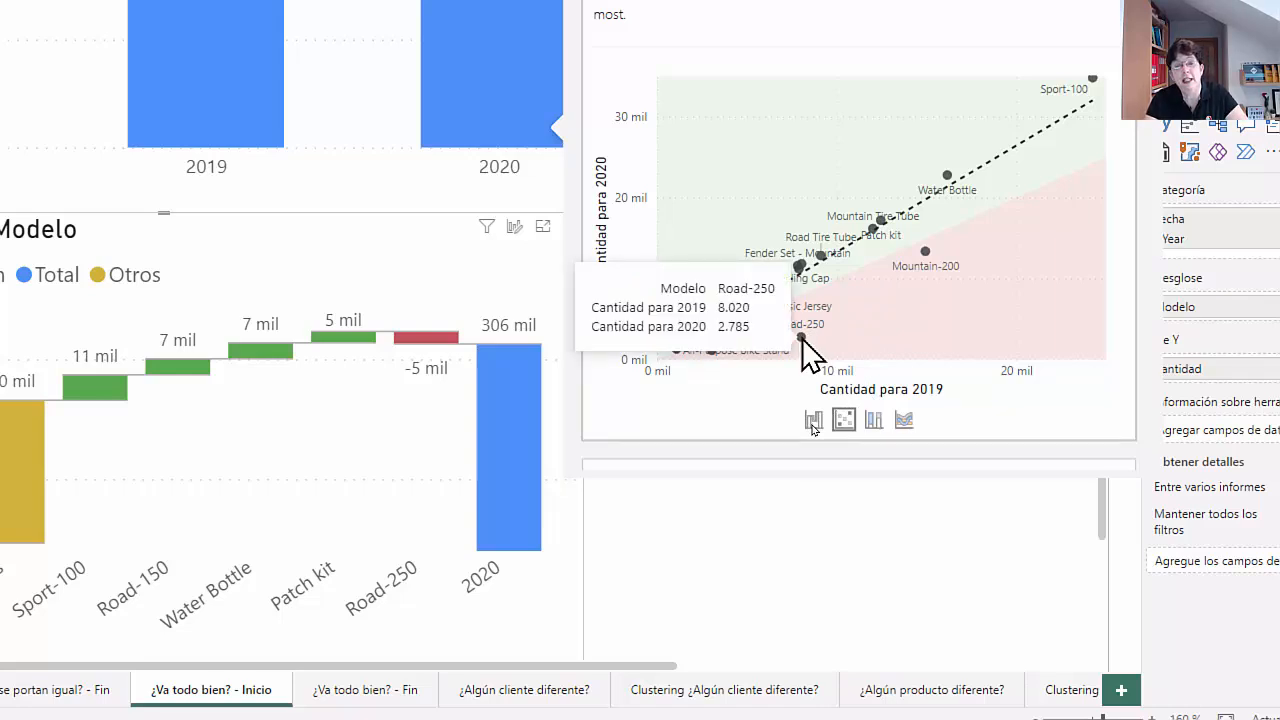
pyautogui.moveTo(926, 251)
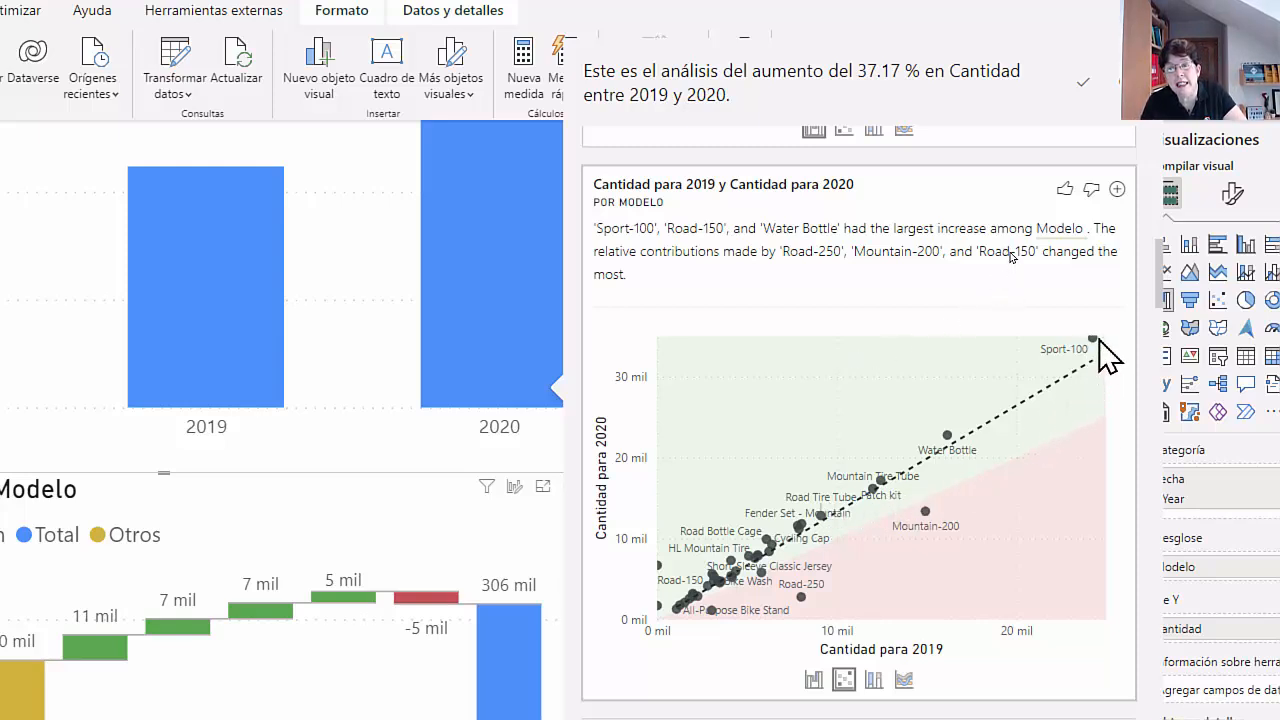
pyautogui.moveTo(1092, 339)
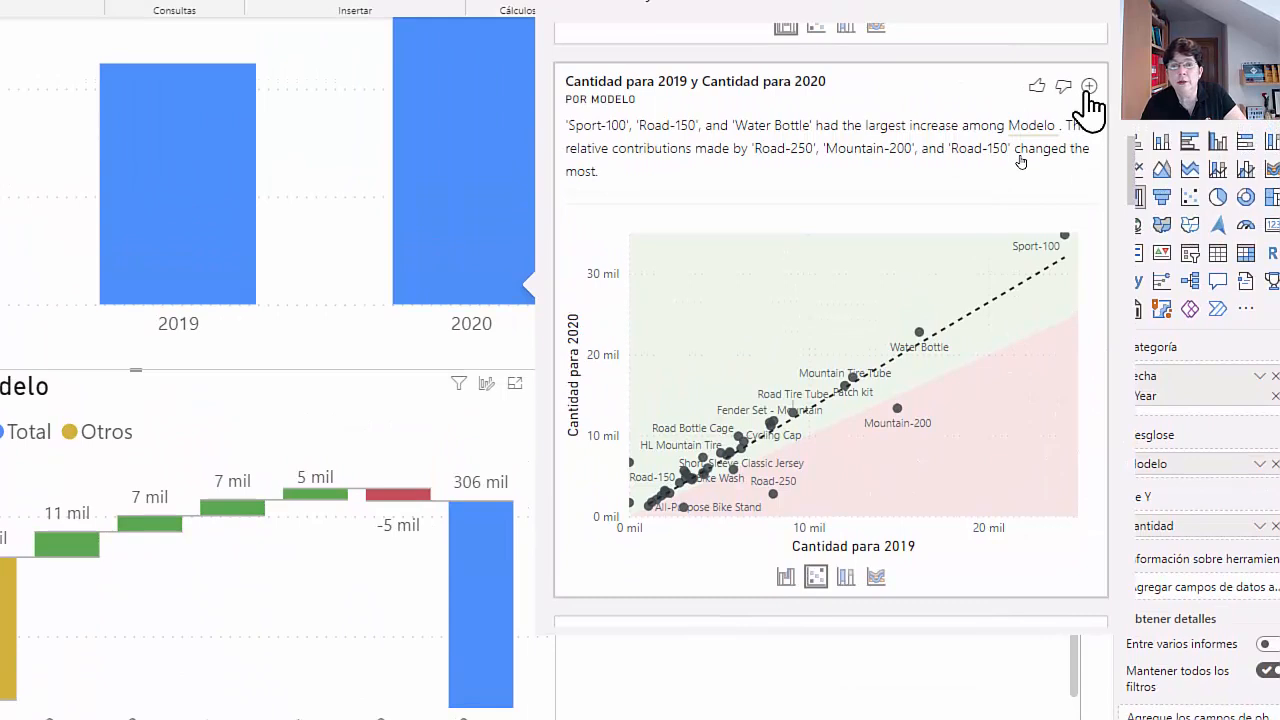
pyautogui.click(1089, 87)
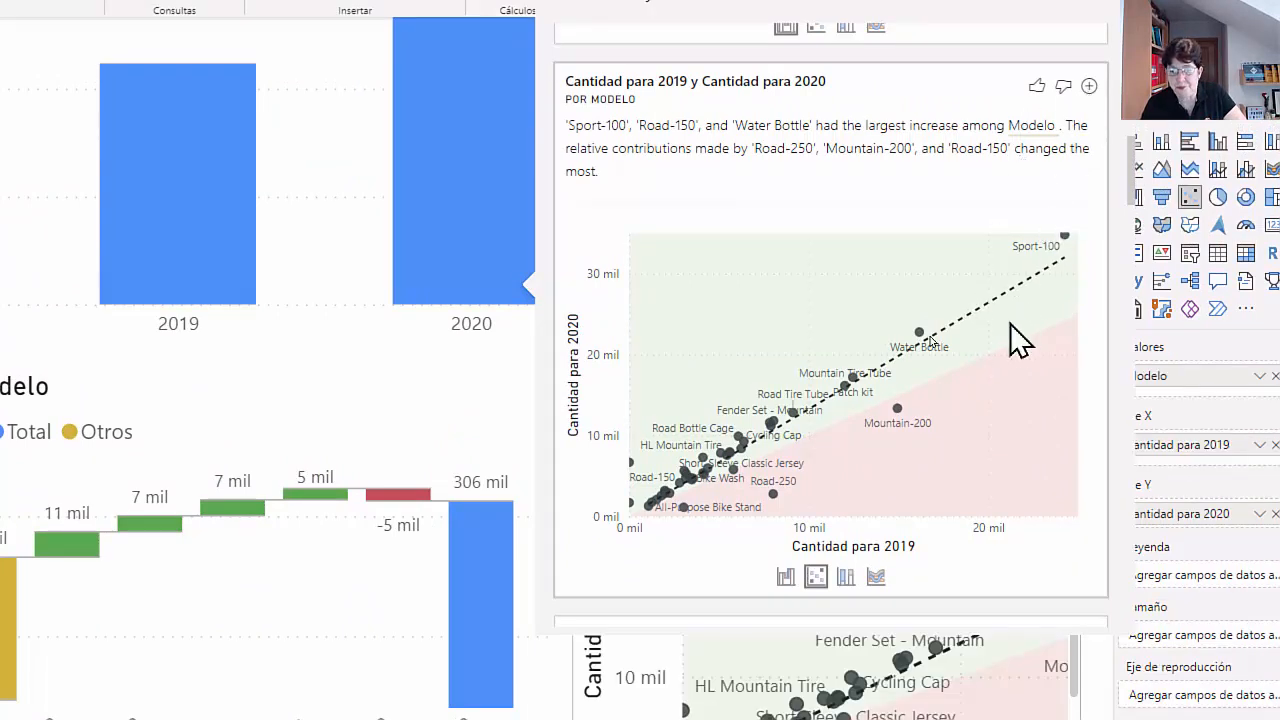
# Step: View the Modelo analysis as a 100 % stacked column chart, switch it to a ribbon chart and add the ribbon chart to the page
pyautogui.click(845, 578)
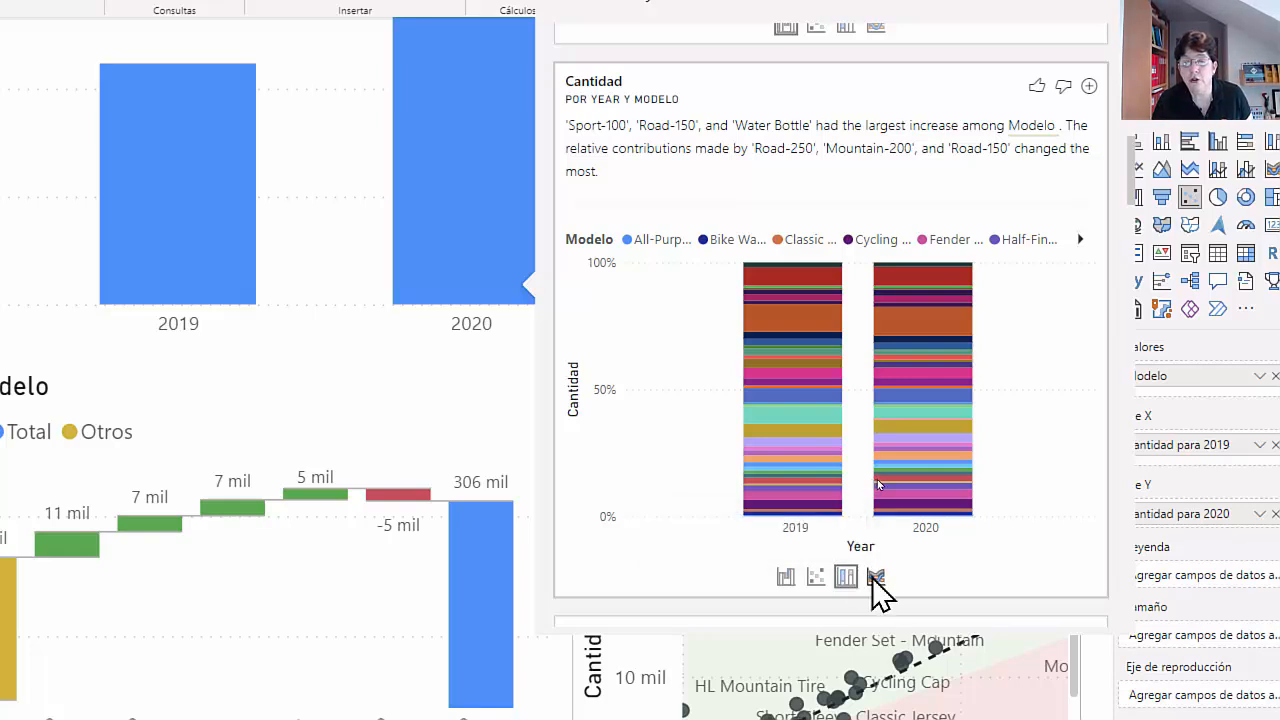
pyautogui.click(871, 577)
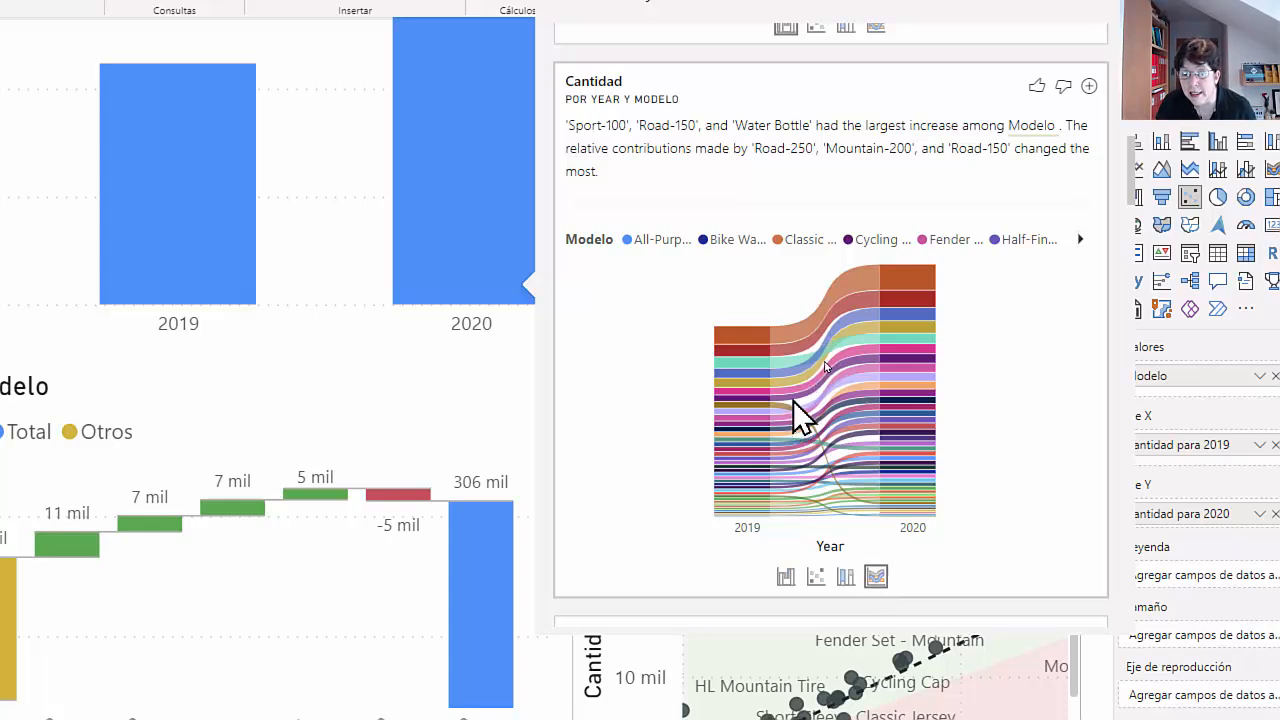
pyautogui.moveTo(784, 405)
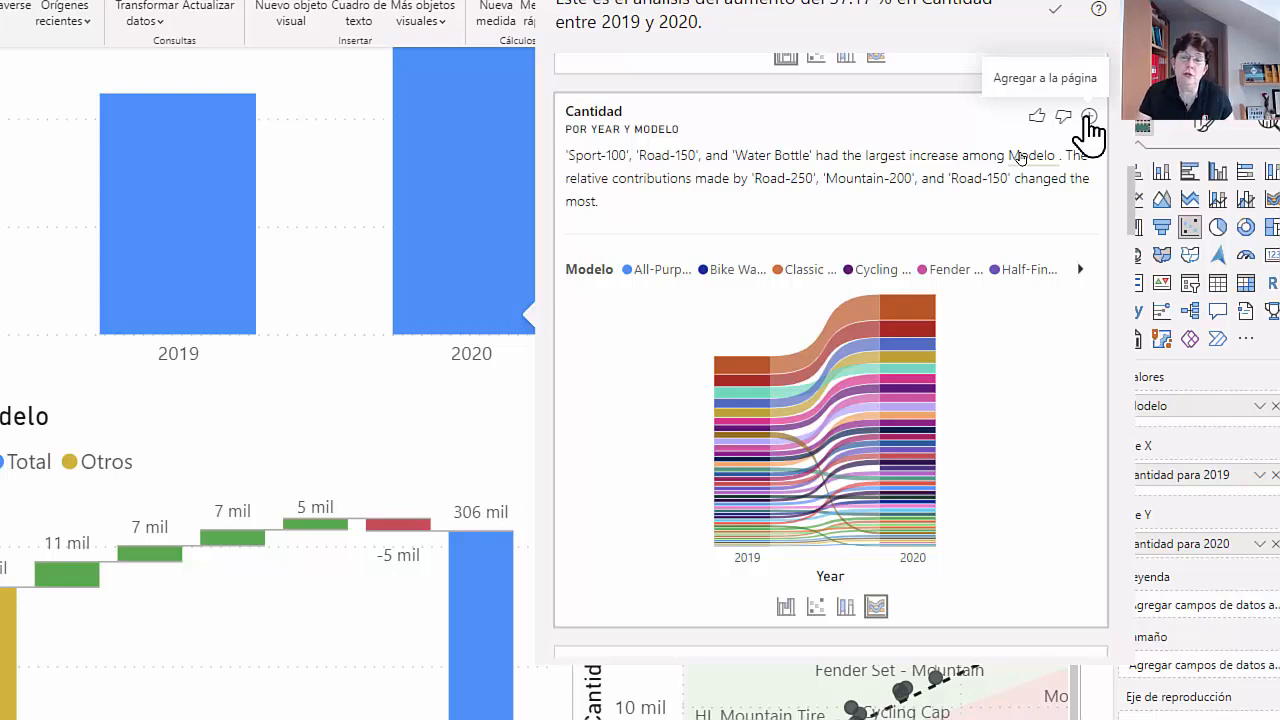
pyautogui.click(1089, 117)
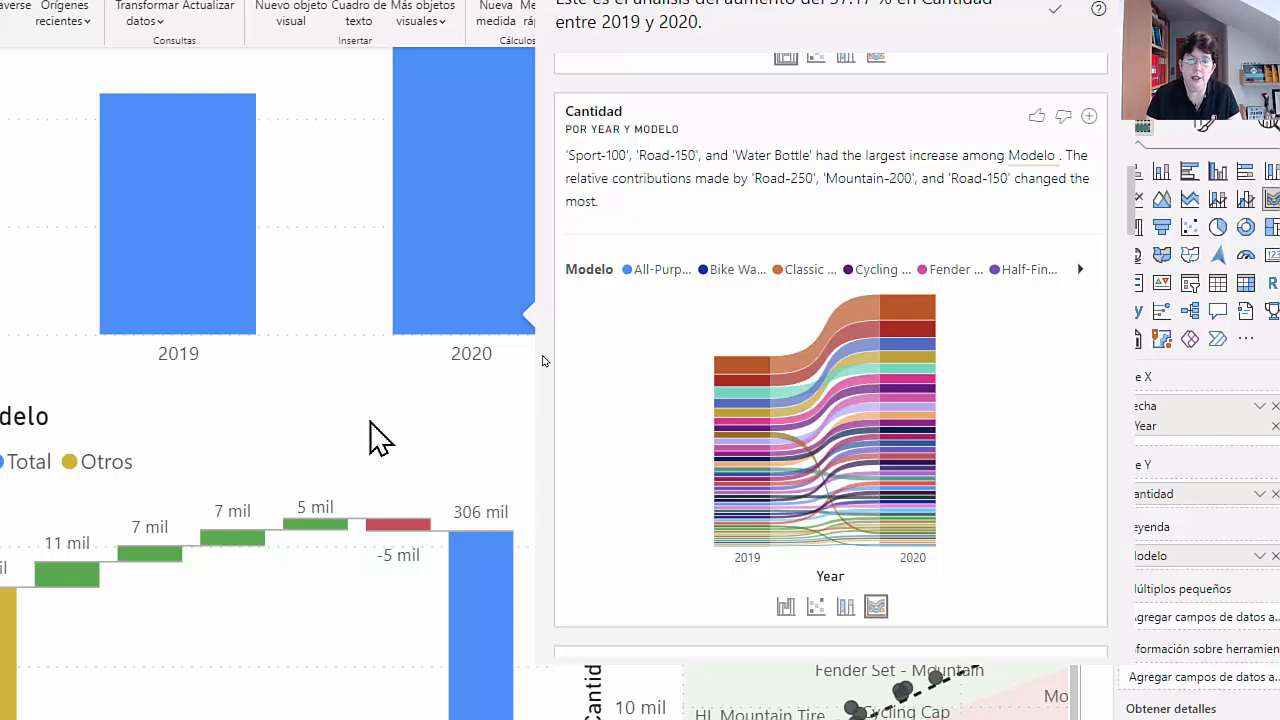
# Step: Look through the remaining increase analyses, including RangoTamaño and Tamaño, and close the analysis
pyautogui.scroll(-3, 836, 405)
pyautogui.scroll(-5, 838, 405)
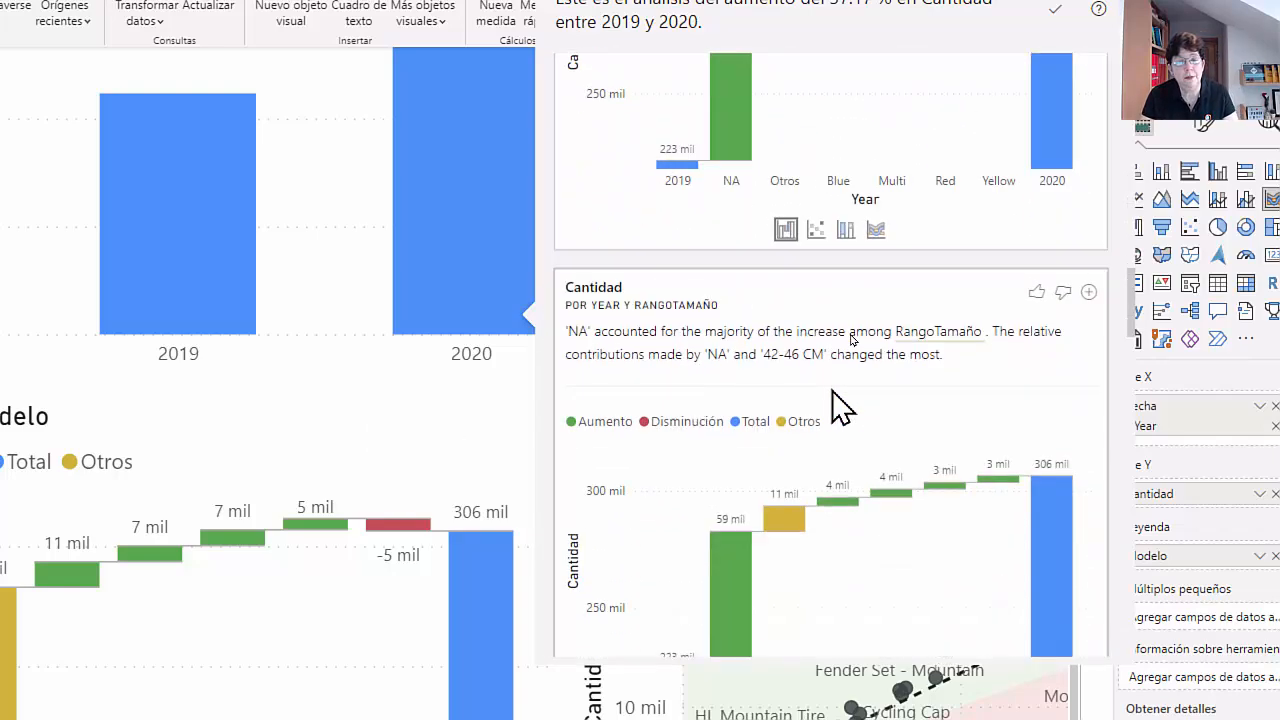
pyautogui.scroll(-5, 838, 405)
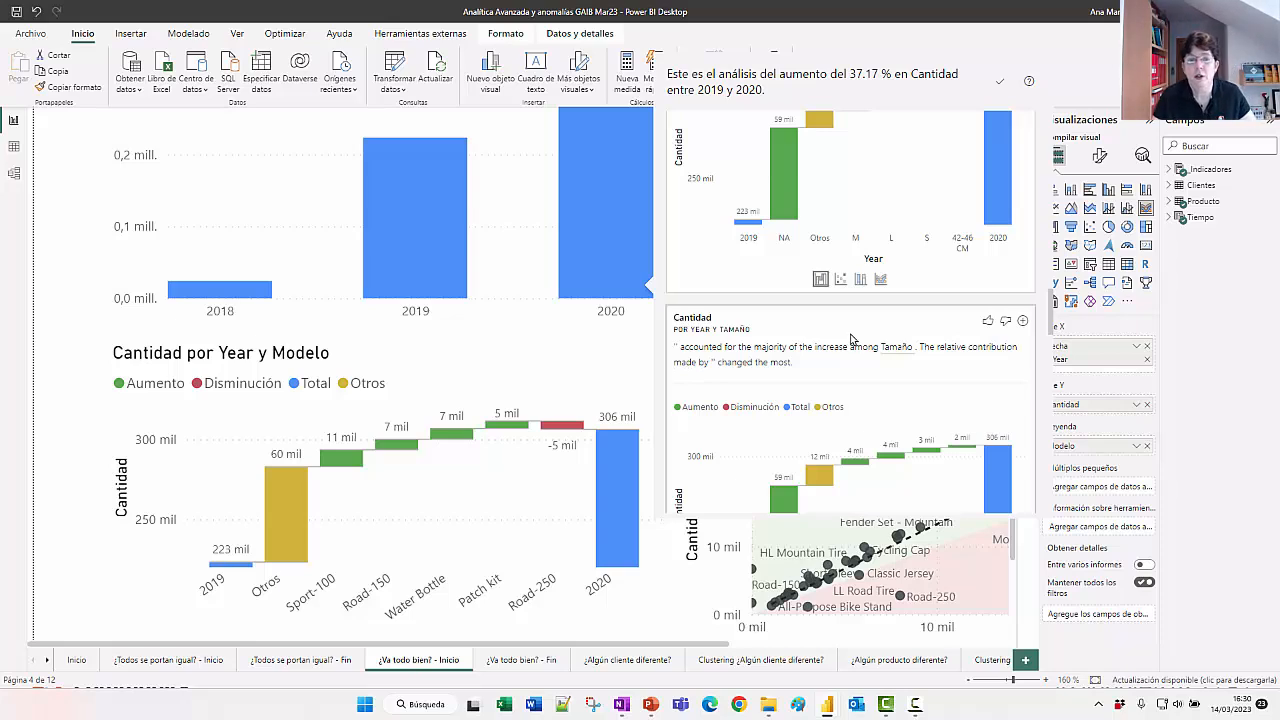
pyautogui.click(596, 350)
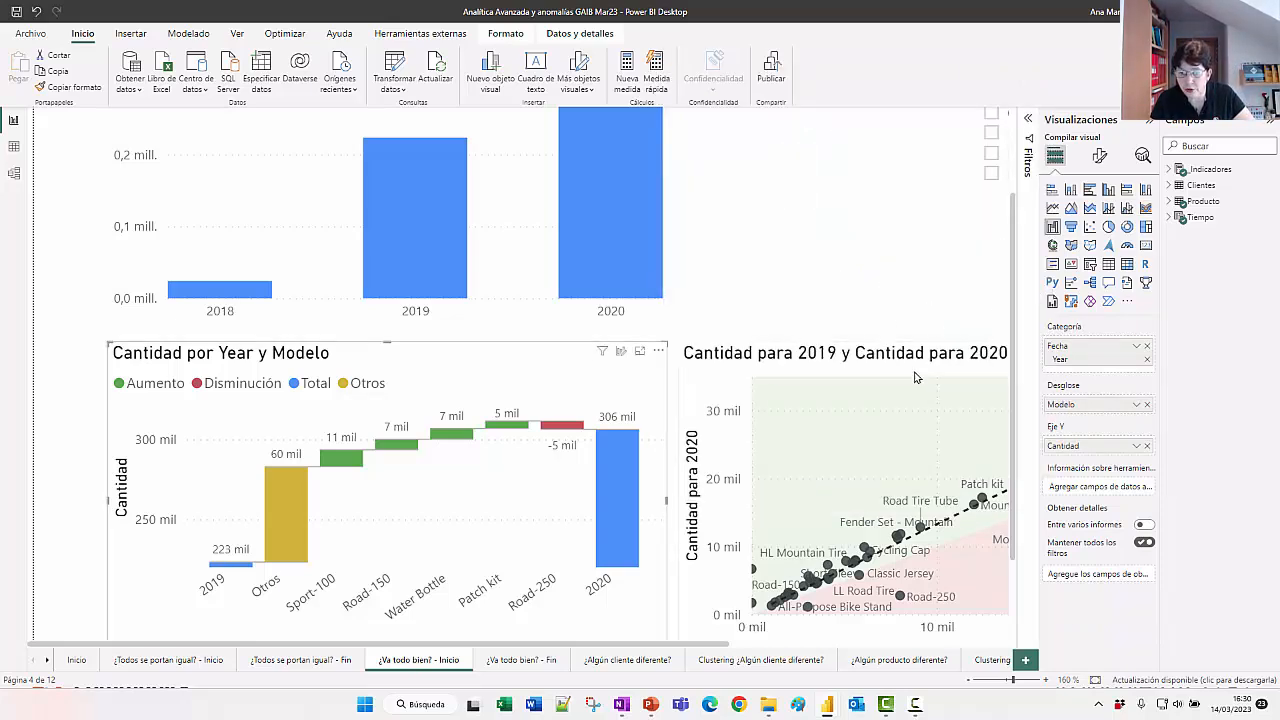
# Step: Separate the overlapping ribbon chart and País slicer above the scatter chart, and enlarge the ribbon chart to reach the slicer's edge
pyautogui.scroll(3, 815, 169)
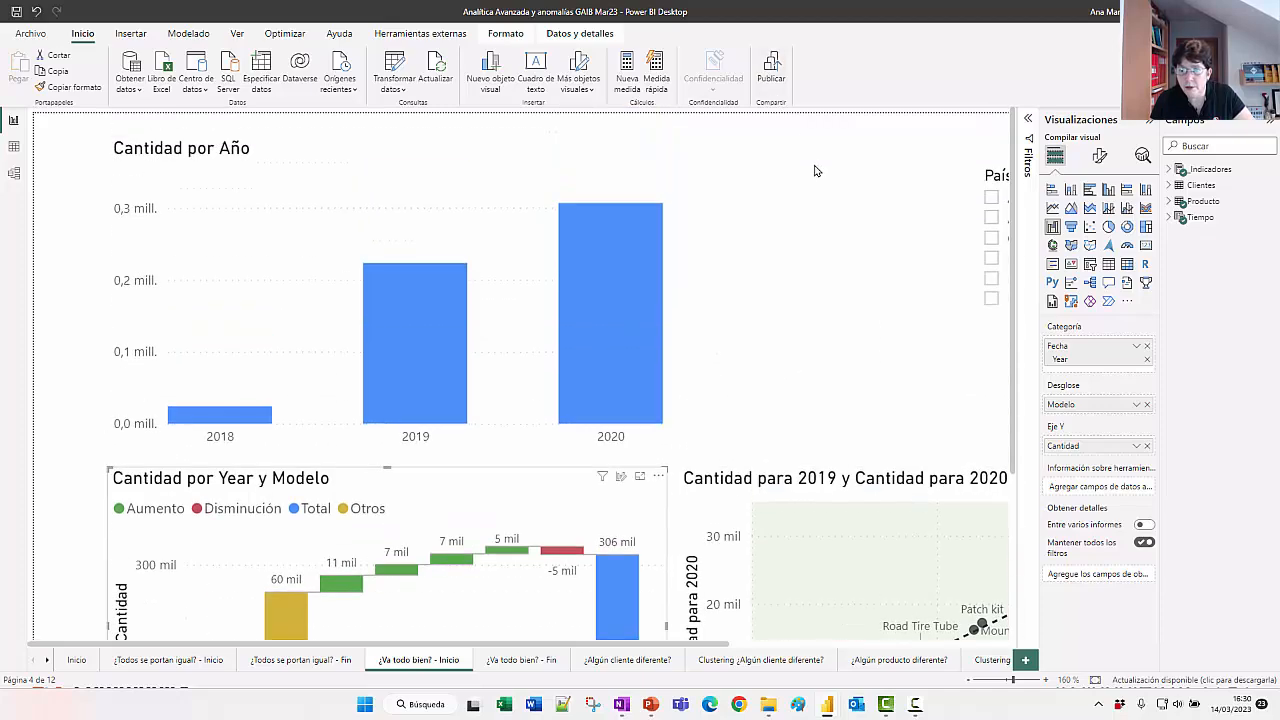
pyautogui.scroll(-4, 817, 171)
pyautogui.scroll(-4, 840, 241)
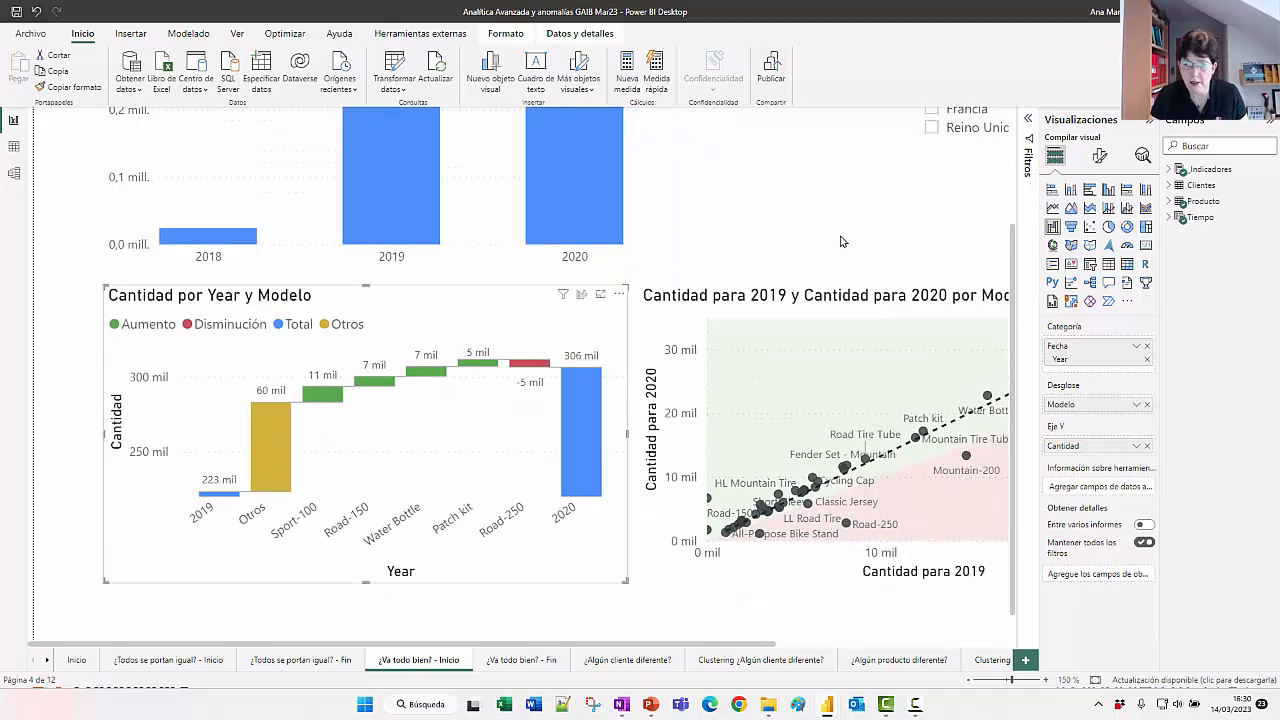
pyautogui.moveTo(940, 192); pyautogui.dragTo(585, 222)
pyautogui.moveTo(760, 224); pyautogui.dragTo(934, 254)
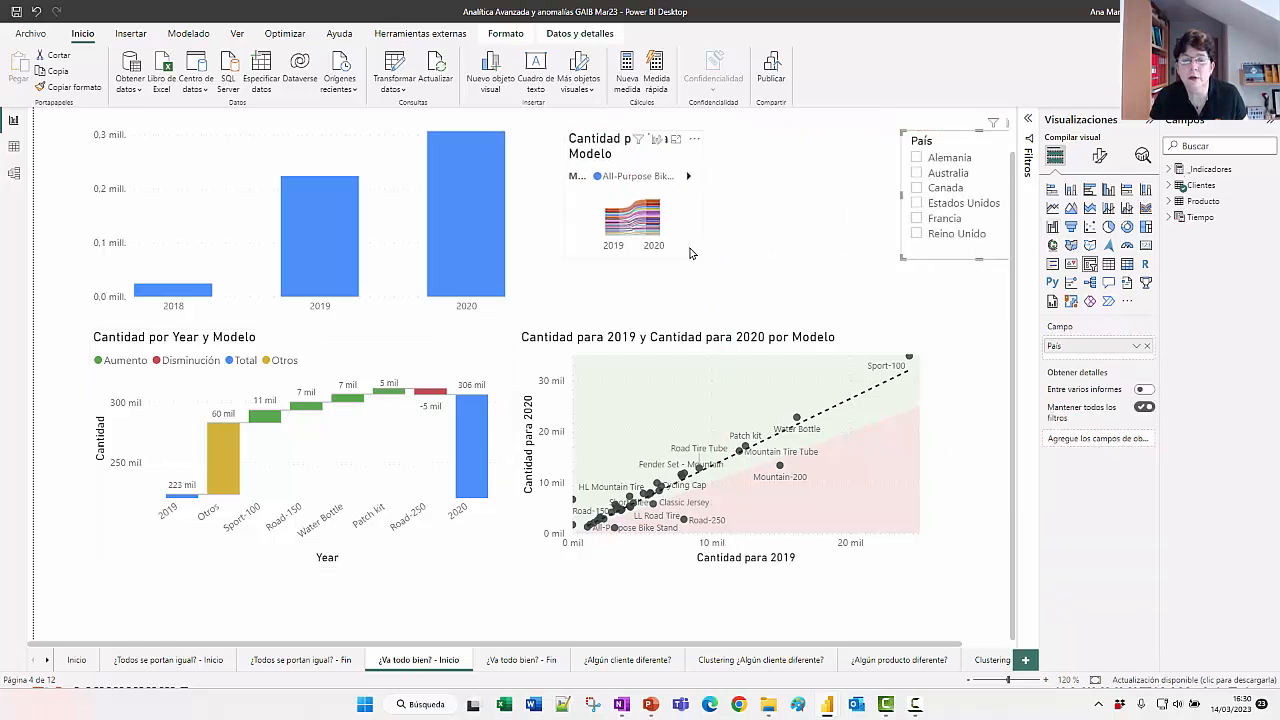
pyautogui.click(697, 258)
pyautogui.moveTo(698, 262); pyautogui.dragTo(900, 311)
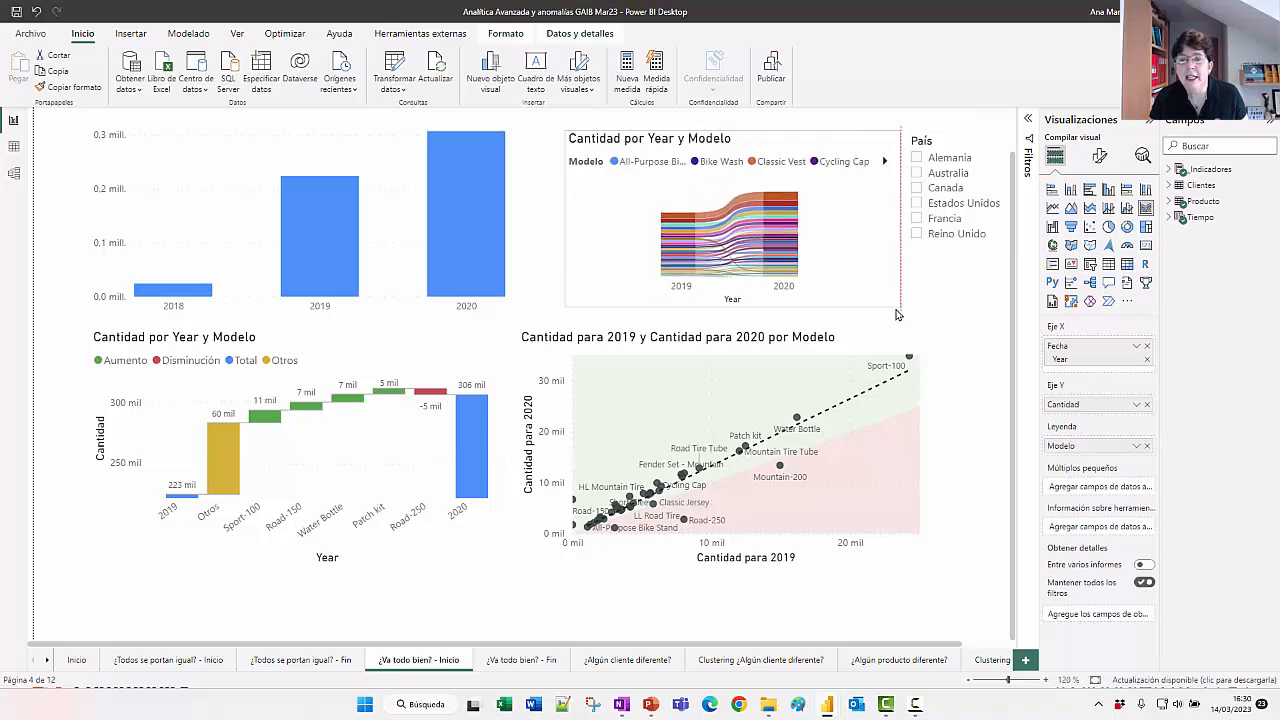
# Step: Filter the page by Alemania and then by Australia, and collapse the Visualizaciones and Campos panes
pyautogui.click(915, 158)
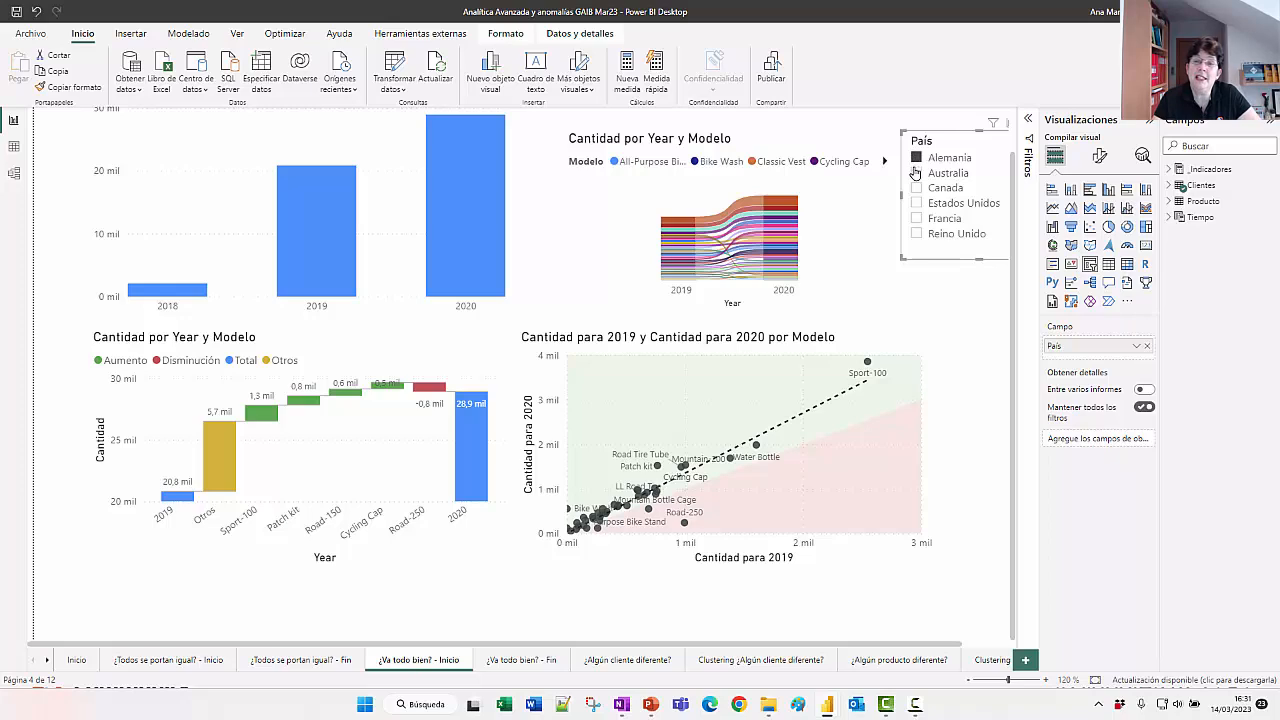
pyautogui.click(915, 173)
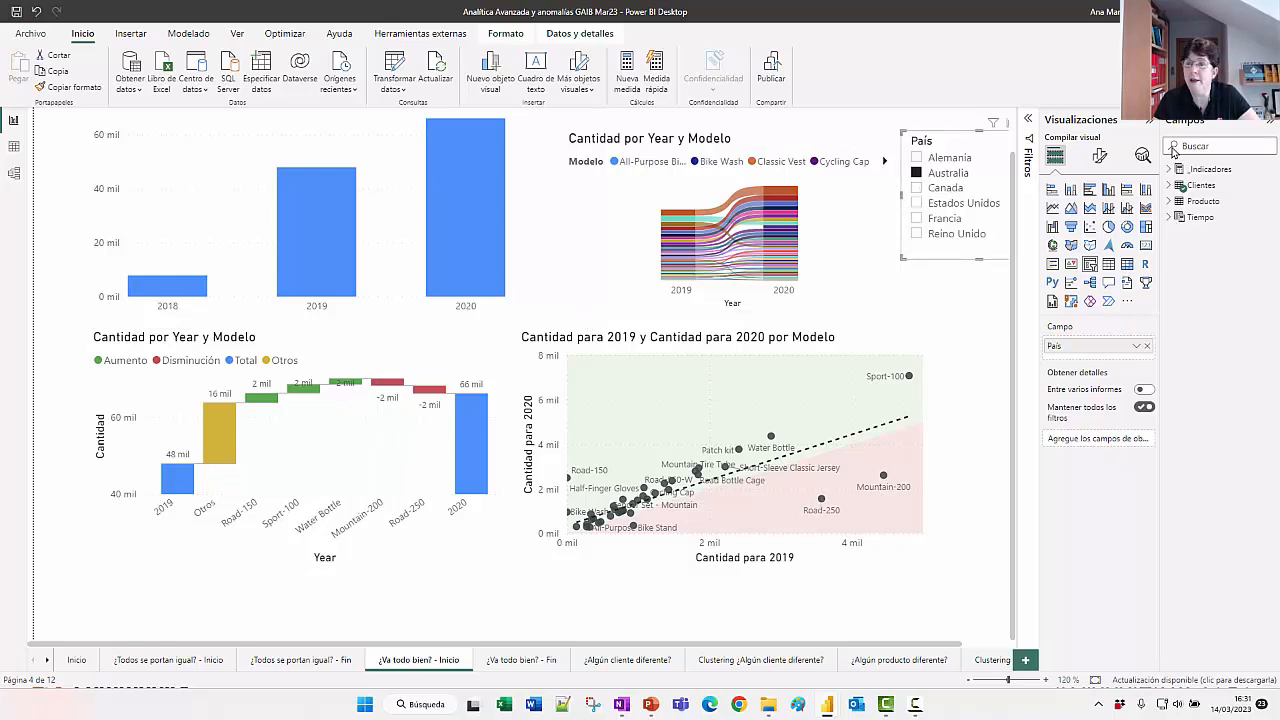
pyautogui.click(1146, 122)
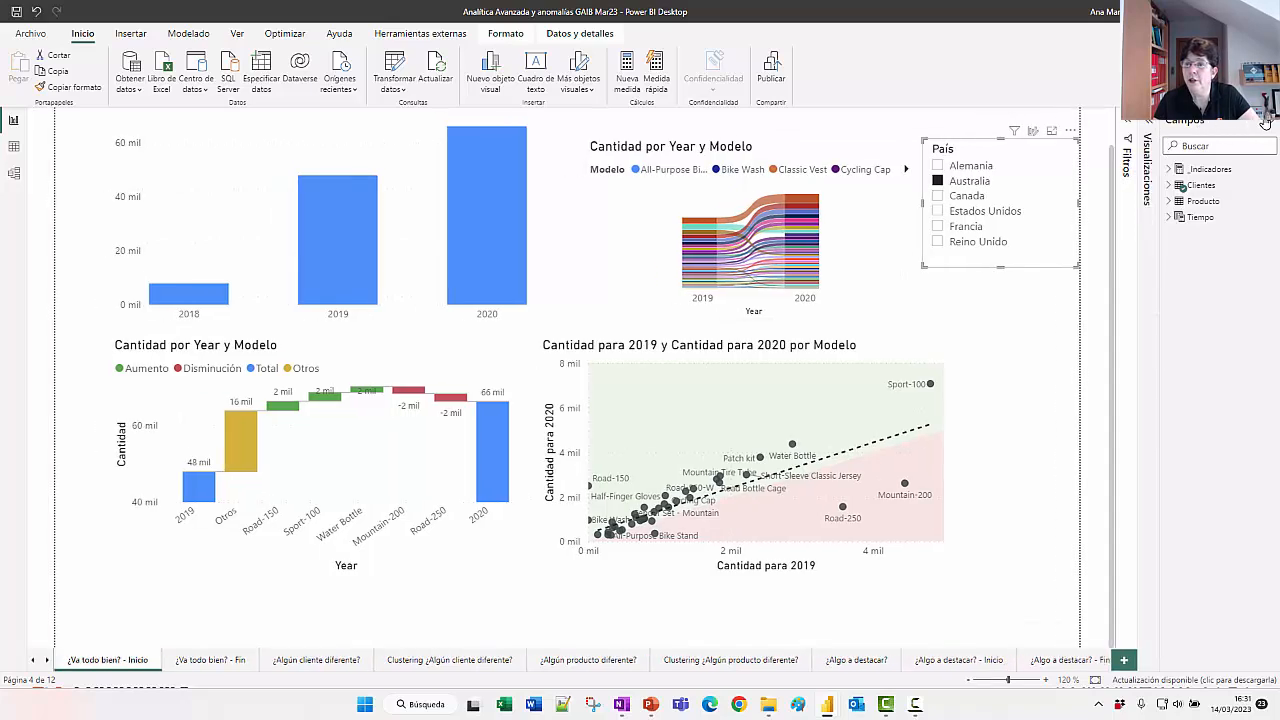
pyautogui.click(1268, 128)
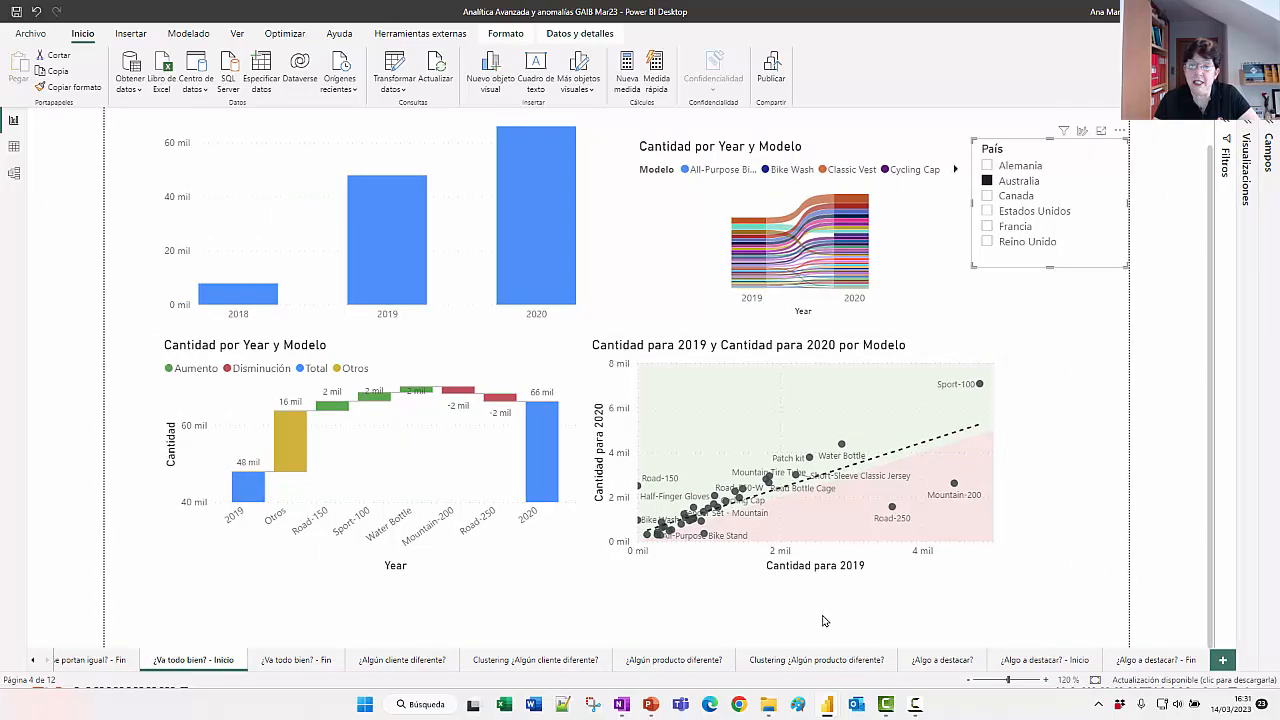
# Step: Compare the charts for Canada, Estados Unidos and Francia in turn, and end with the country filter on Reino Unido
pyautogui.click(988, 197)
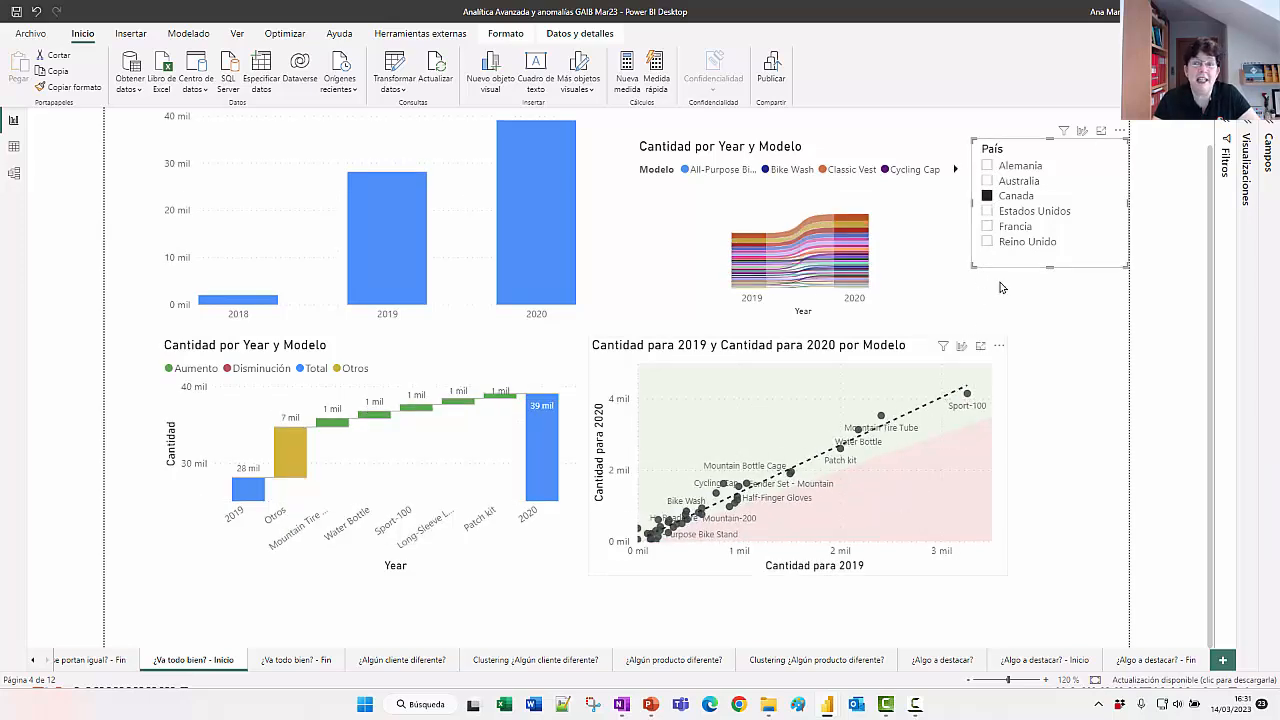
pyautogui.click(987, 212)
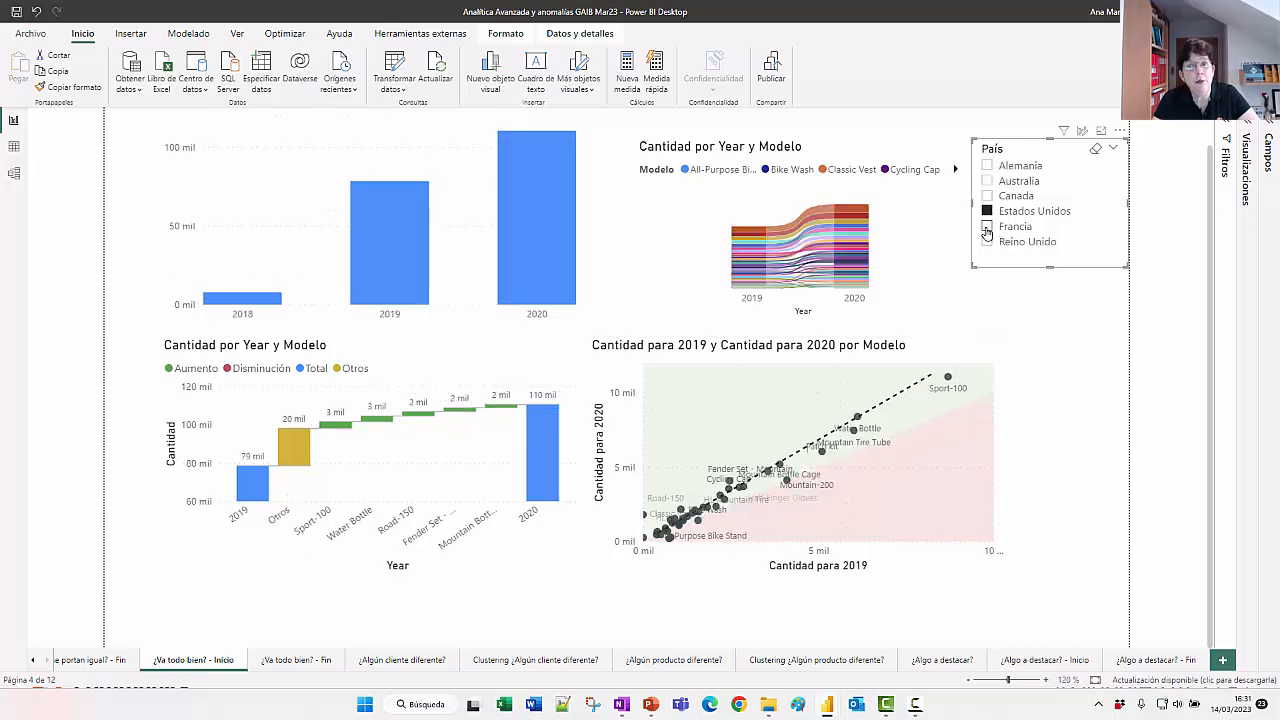
pyautogui.click(987, 227)
pyautogui.click(987, 243)
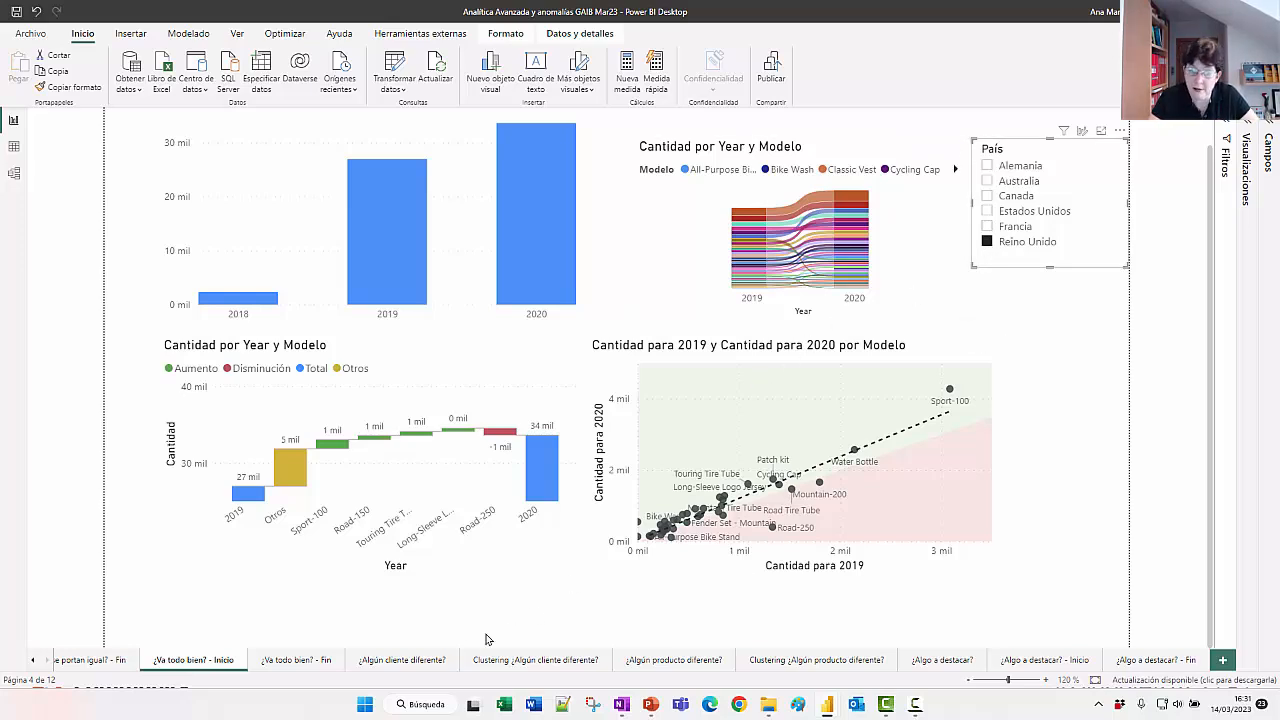
# Step: Look at the ¿Algún cliente diferente? scatter chart and its clustered version, and open the clustered chart's further options
pyautogui.click(413, 662)
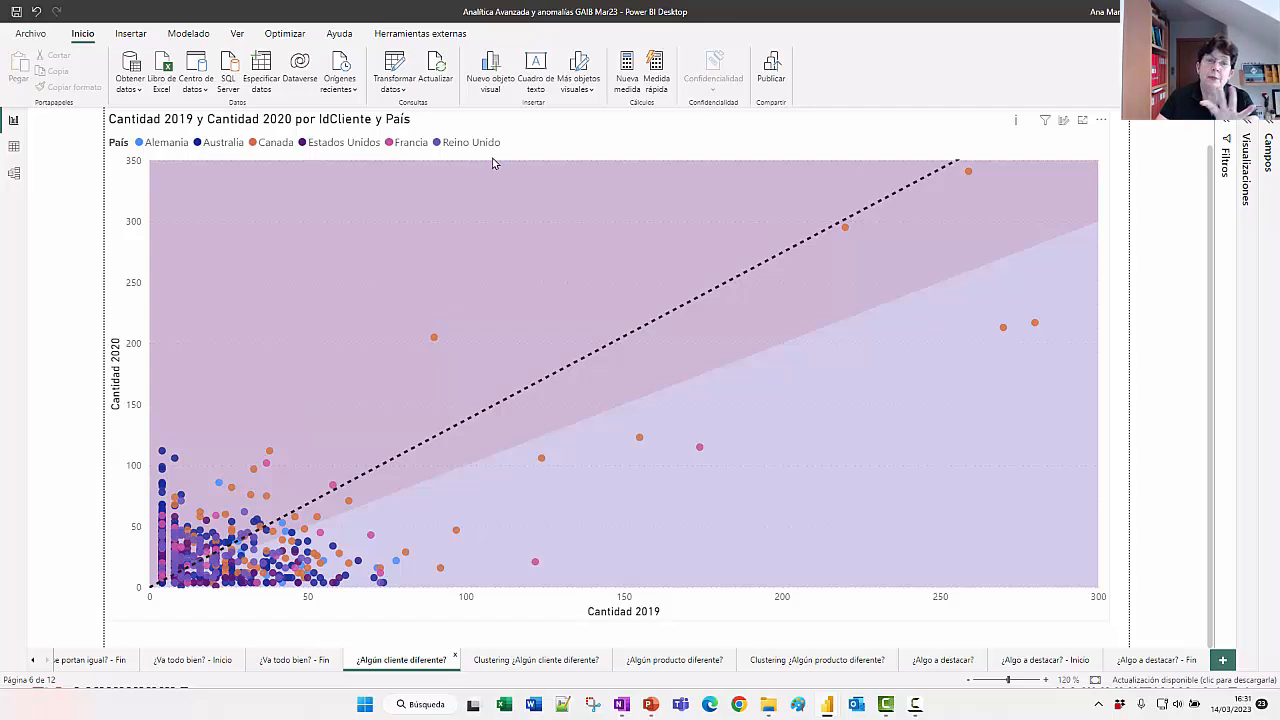
pyautogui.click(490, 660)
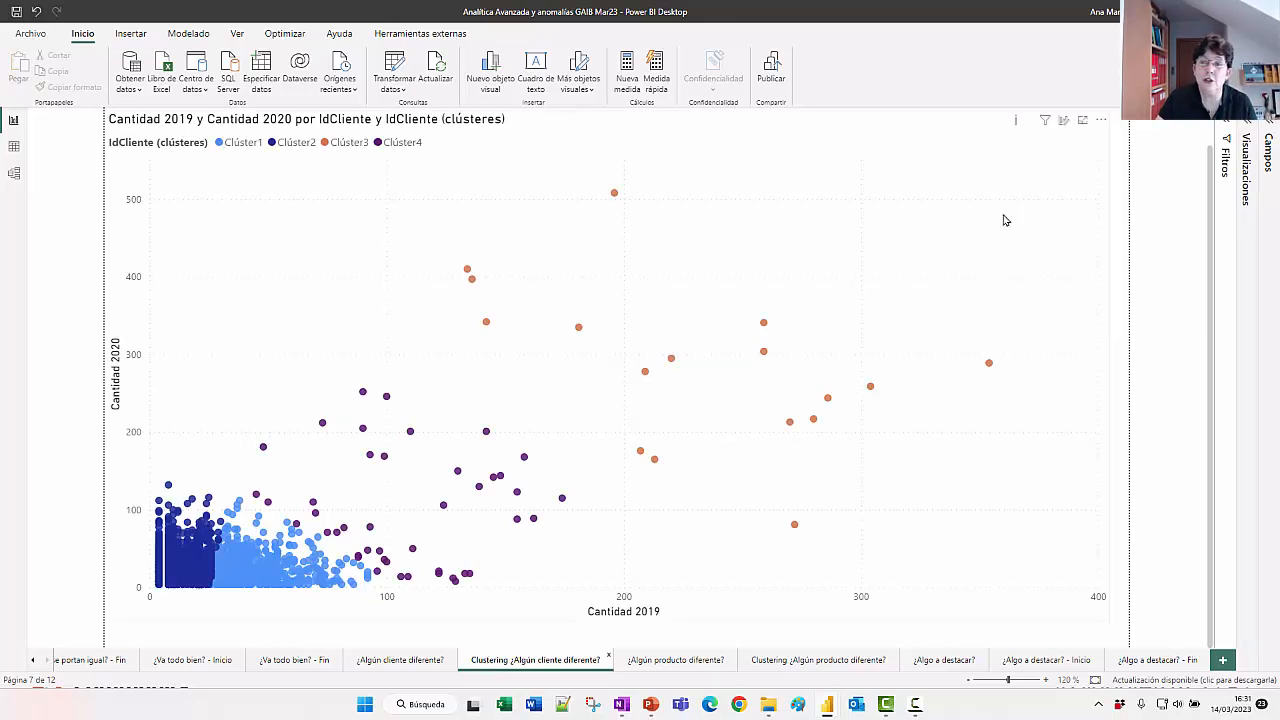
pyautogui.click(1099, 123)
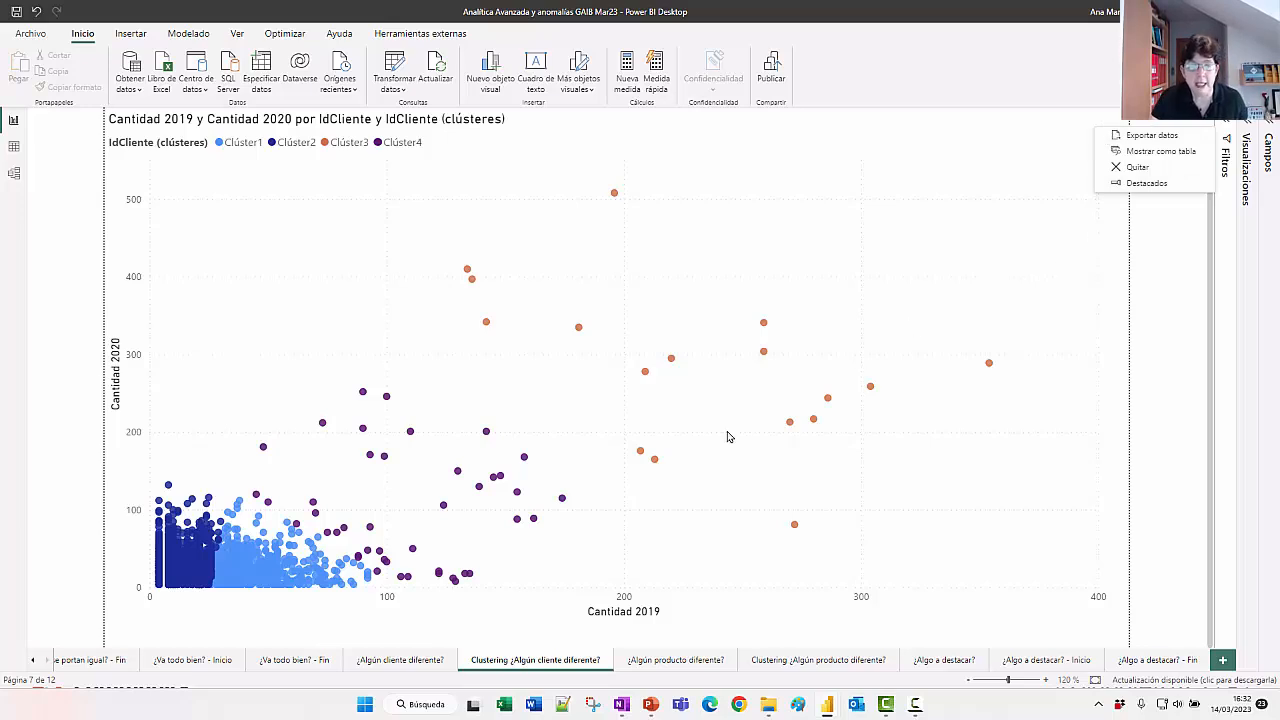
# Step: Remove País from the legend of the ¿Algún cliente diferente? scatter chart and bring up the option for finding clusters automatically
pyautogui.click(387, 662)
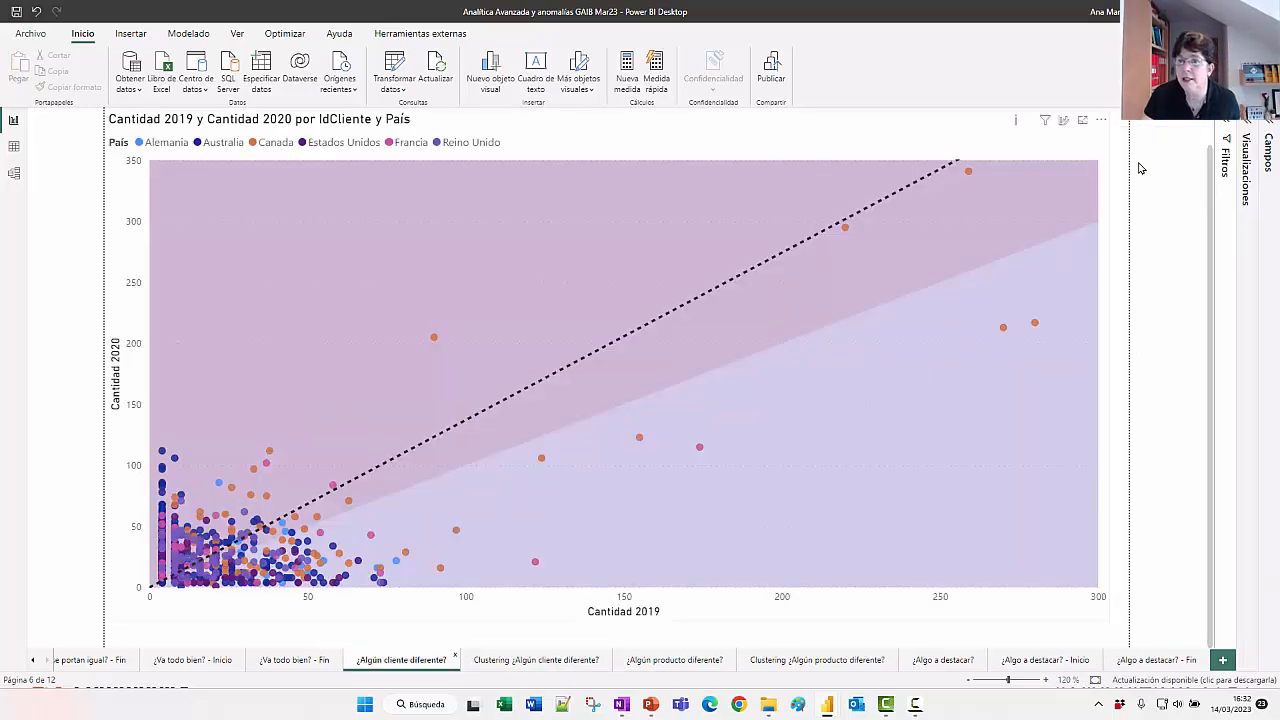
pyautogui.click(1106, 127)
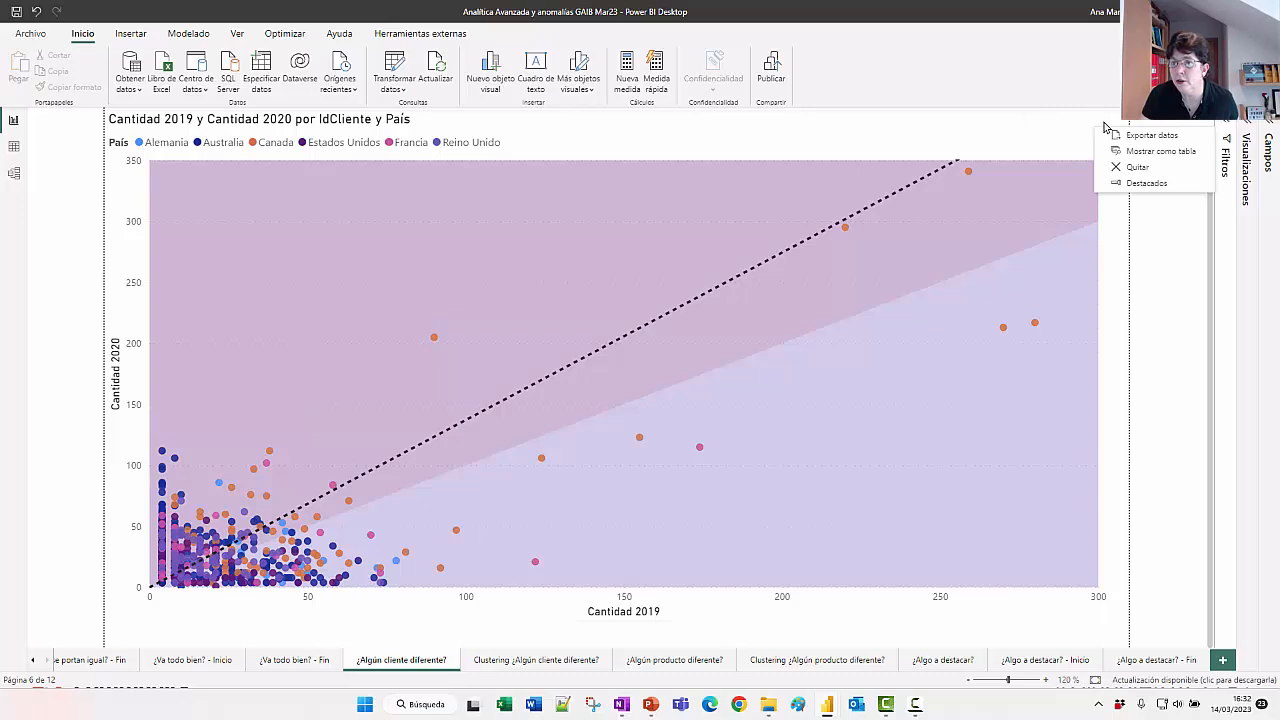
pyautogui.click(925, 147)
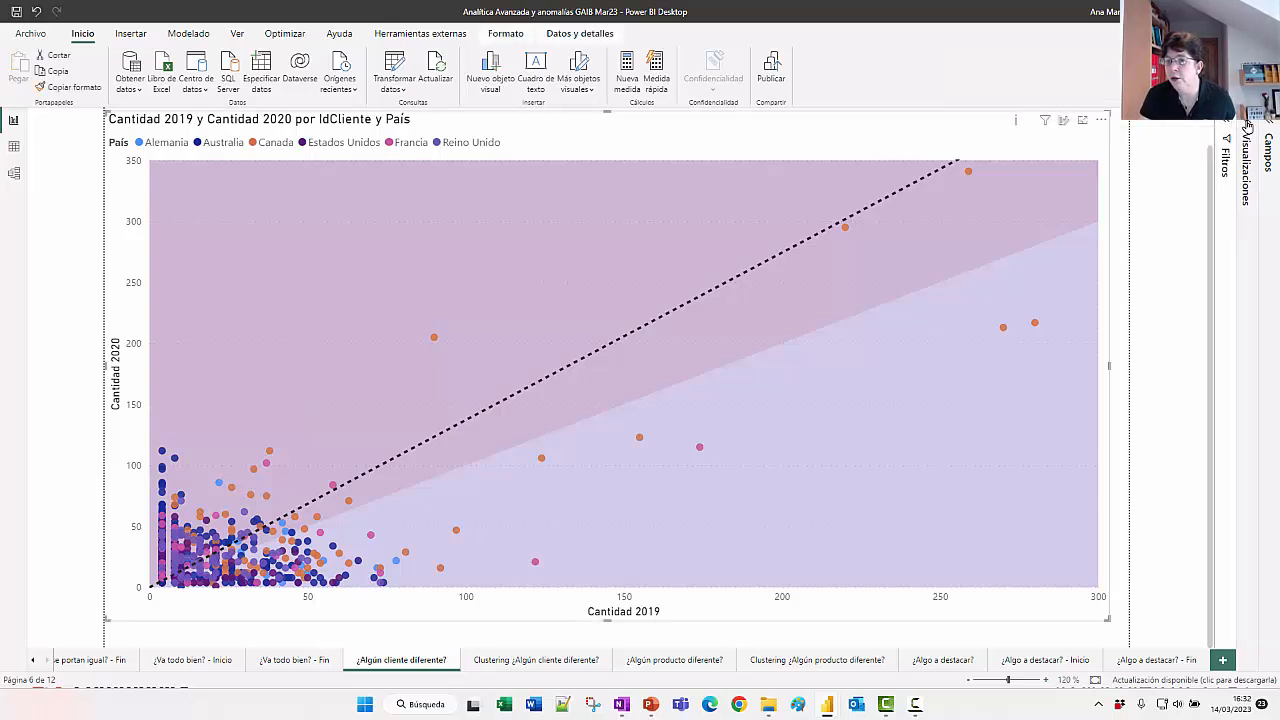
pyautogui.click(1226, 158)
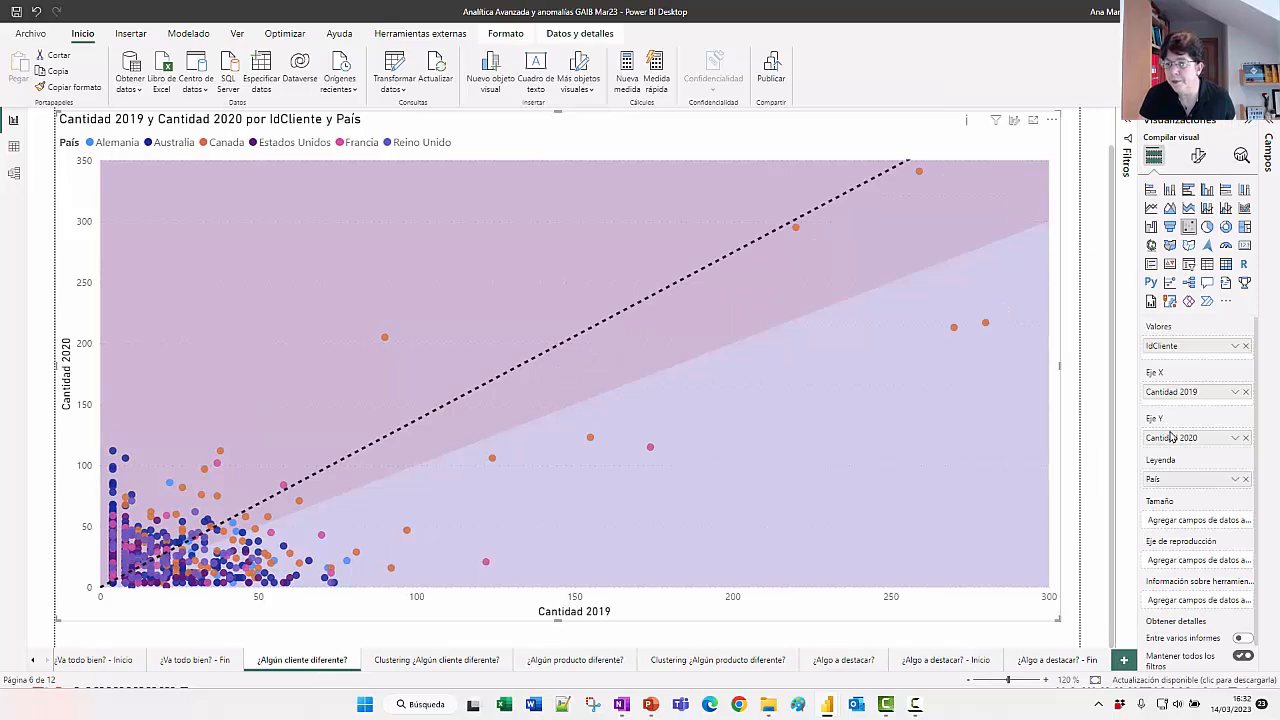
pyautogui.click(1246, 480)
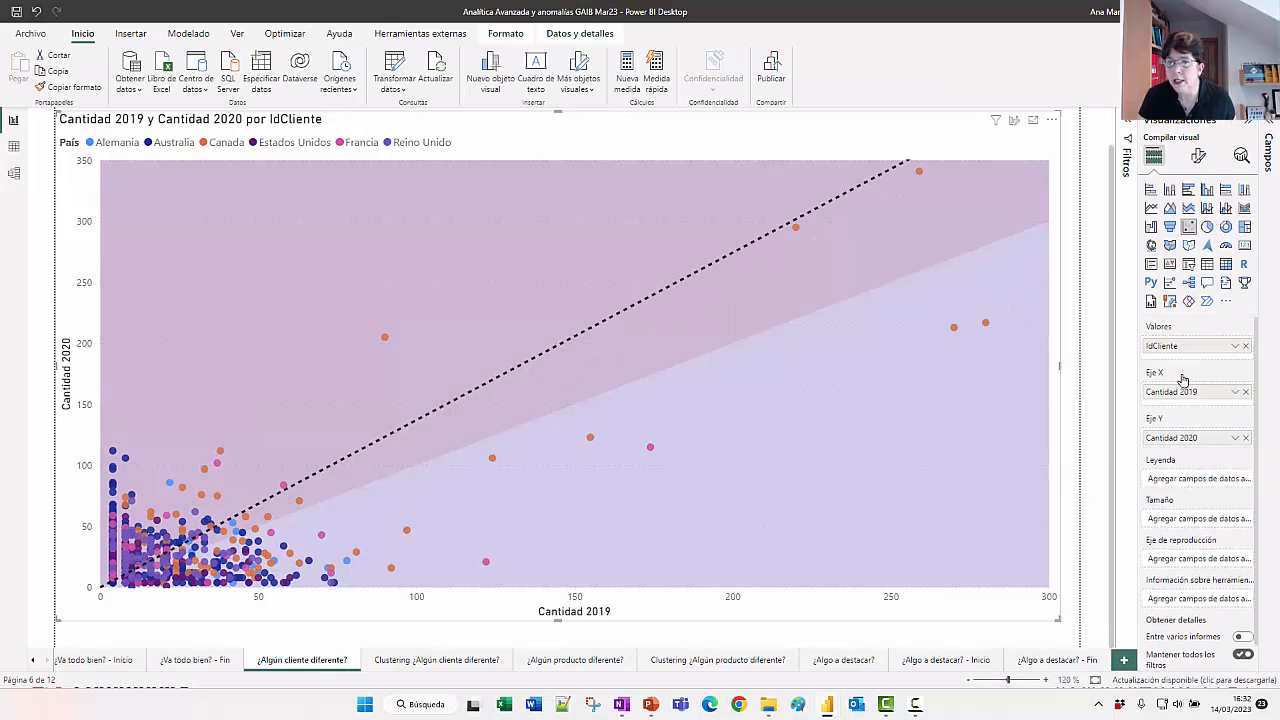
pyautogui.click(1052, 120)
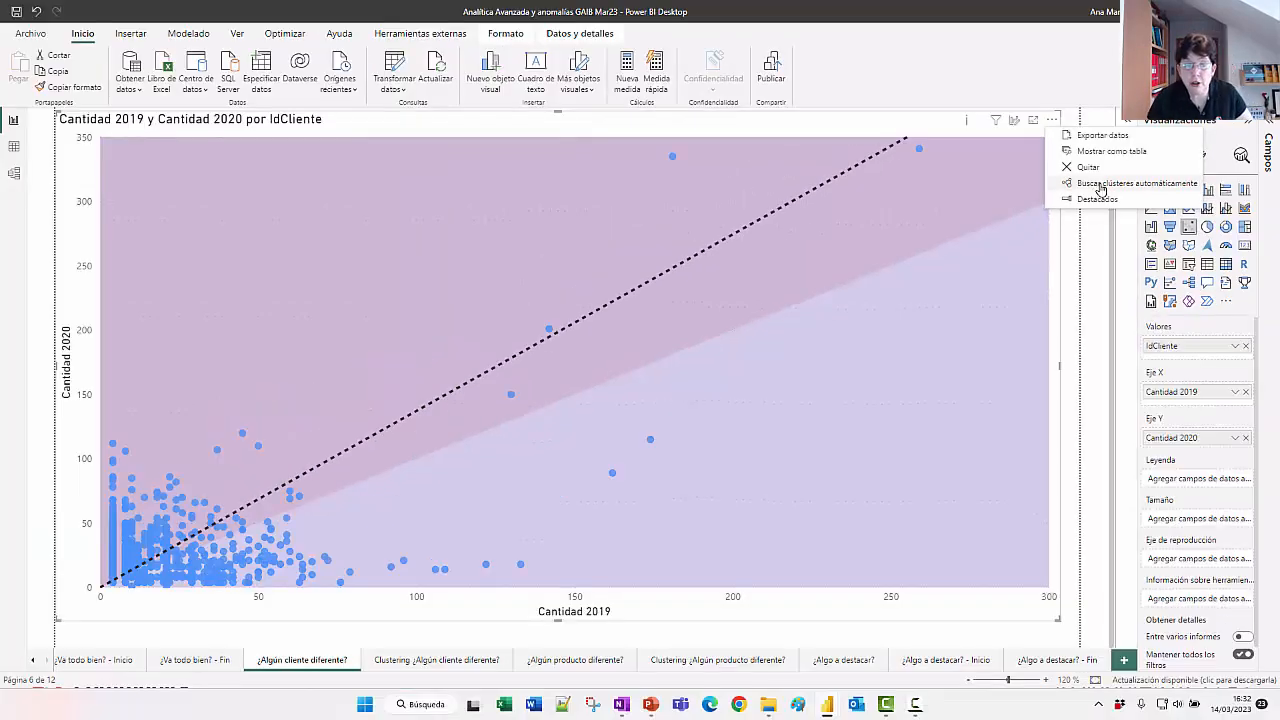
# Step: Review the customer clusters, the product scatter chart and the product clusters, and open the ¿Algo a destacar? page at its upper part
pyautogui.click(438, 661)
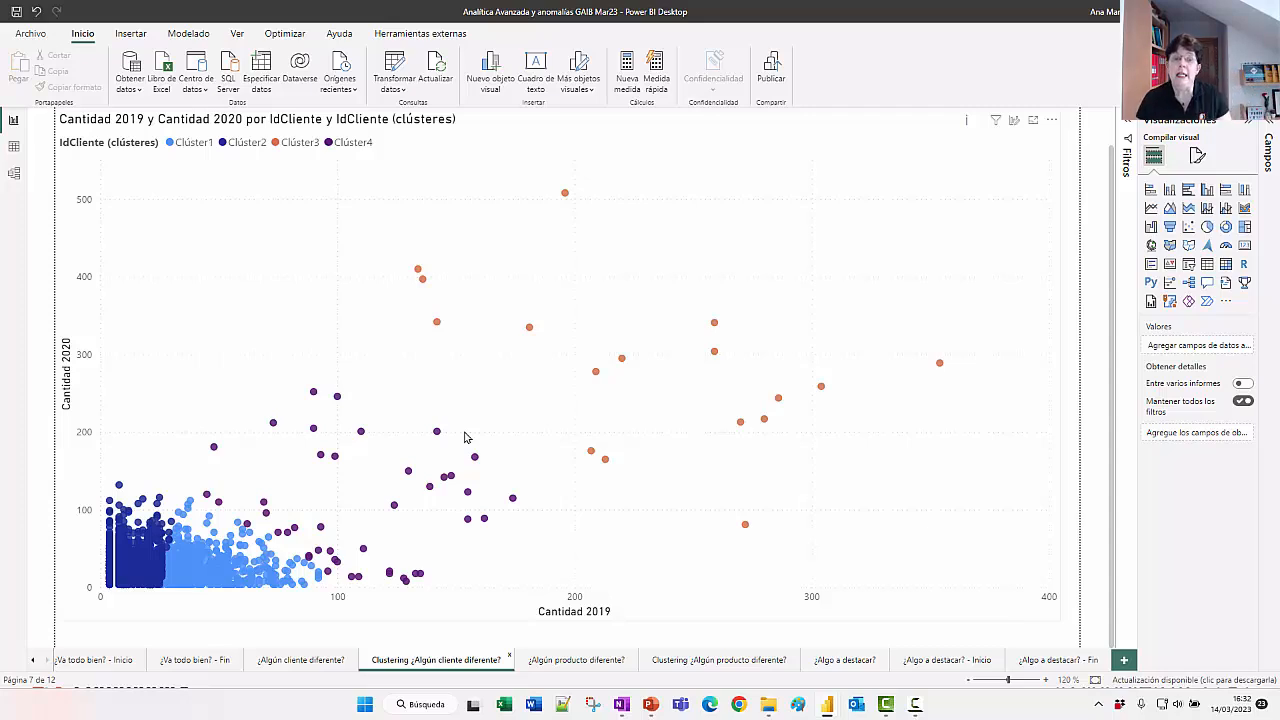
pyautogui.click(576, 660)
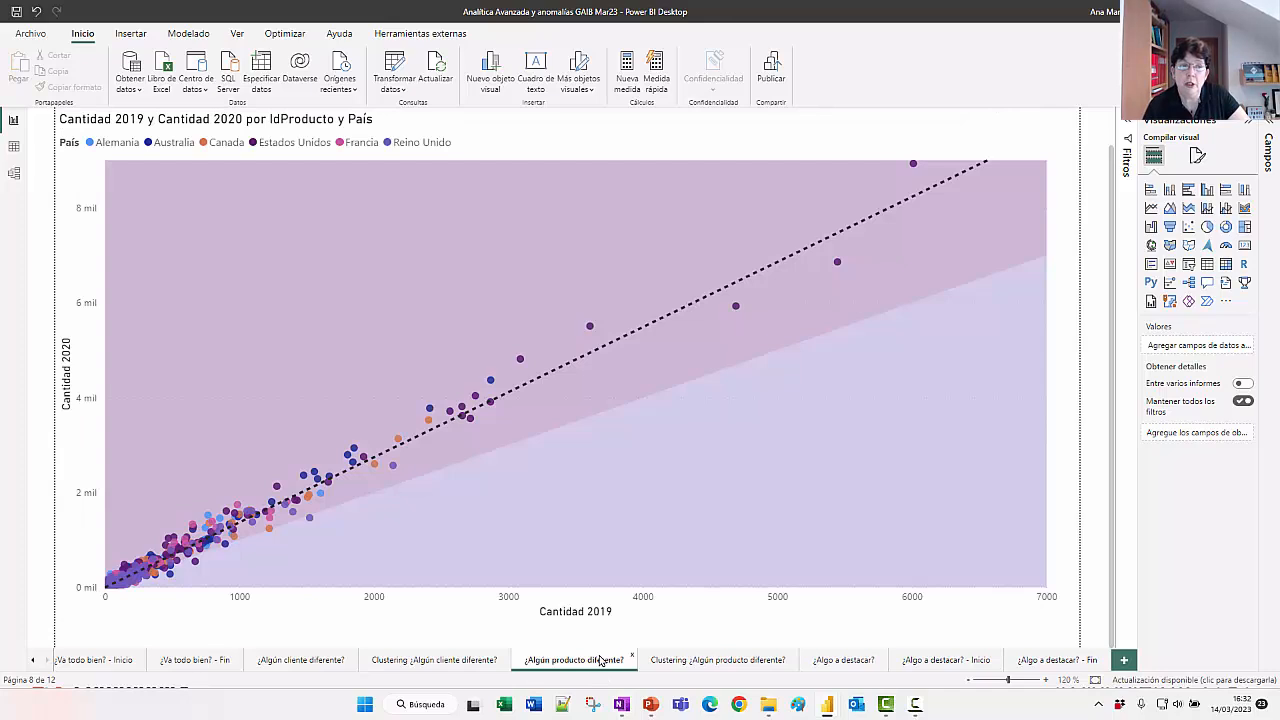
pyautogui.click(691, 661)
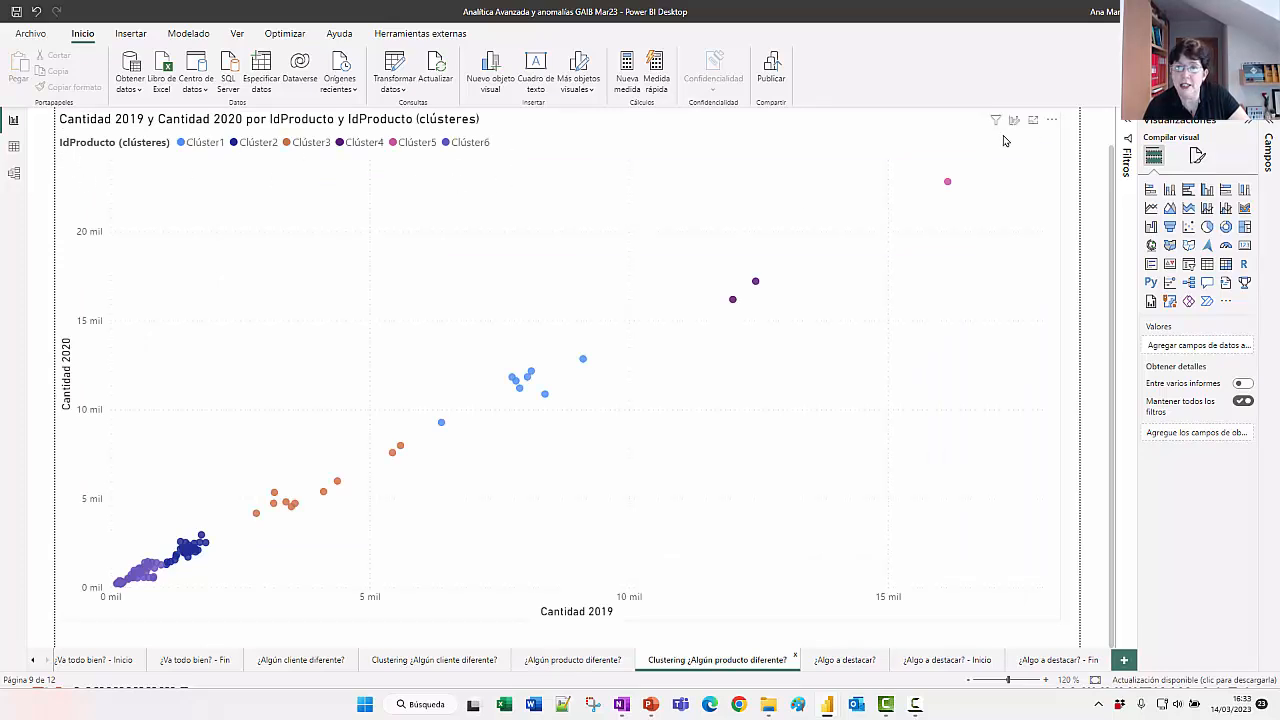
pyautogui.moveTo(948, 185)
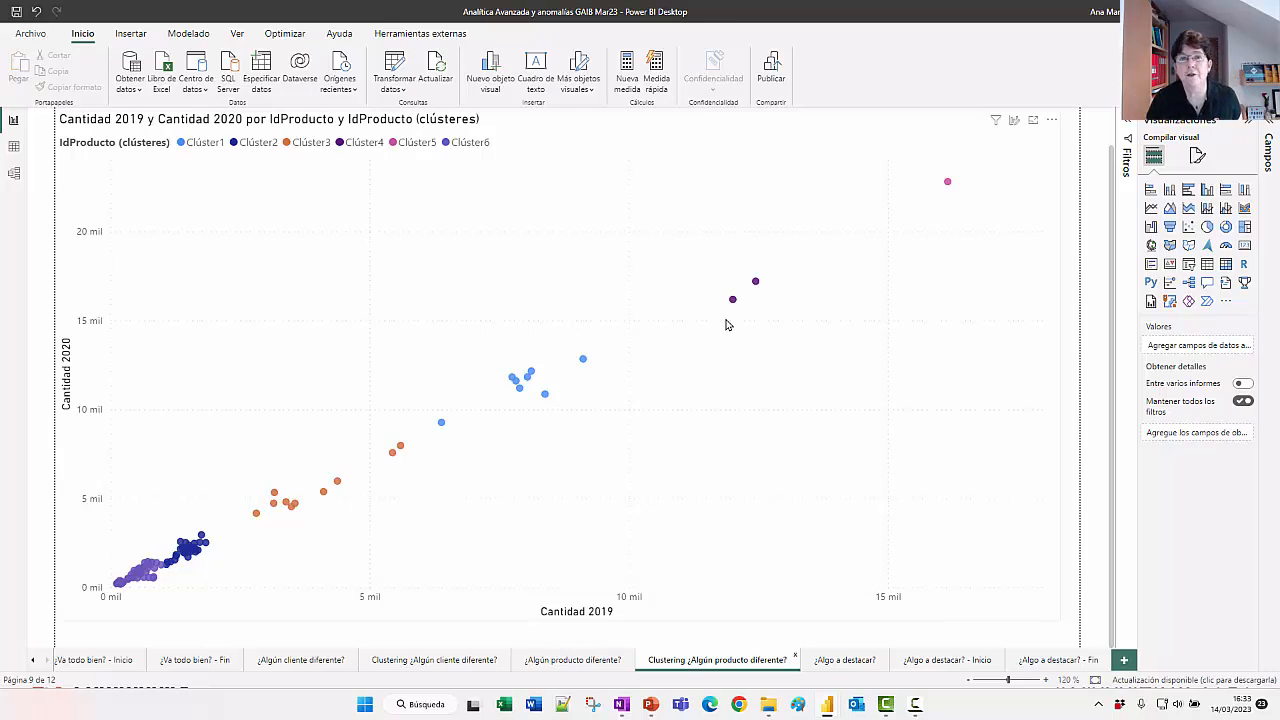
pyautogui.click(862, 660)
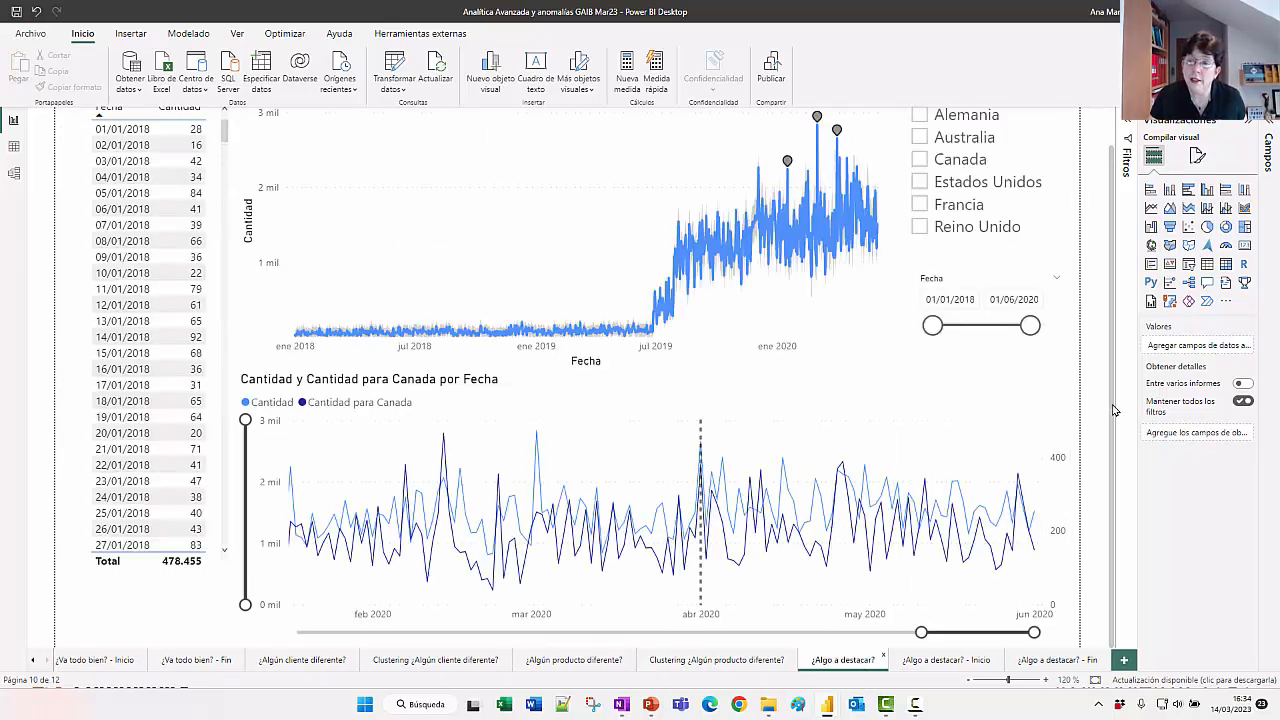
pyautogui.moveTo(1113, 410); pyautogui.dragTo(1113, 362)
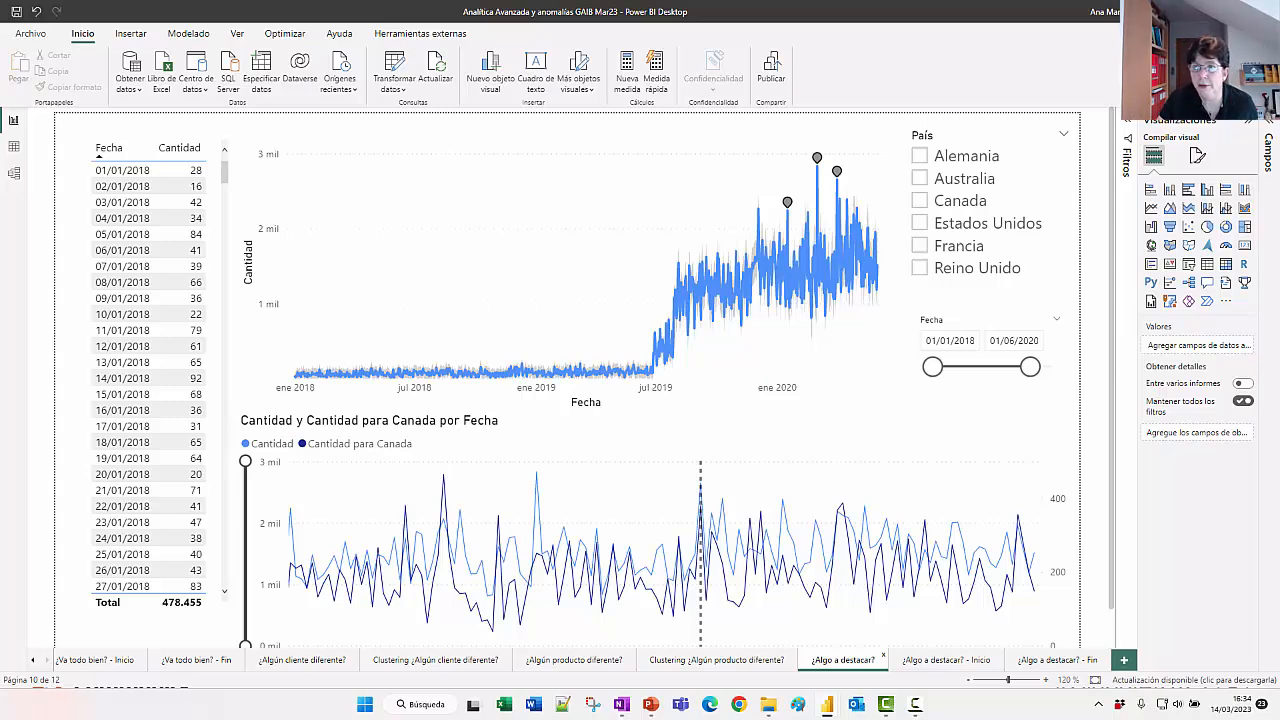
# Step: Switch to the presentation and advance to the Anomalías con Power BI slide
pyautogui.hotkey('alt', 'Tab')
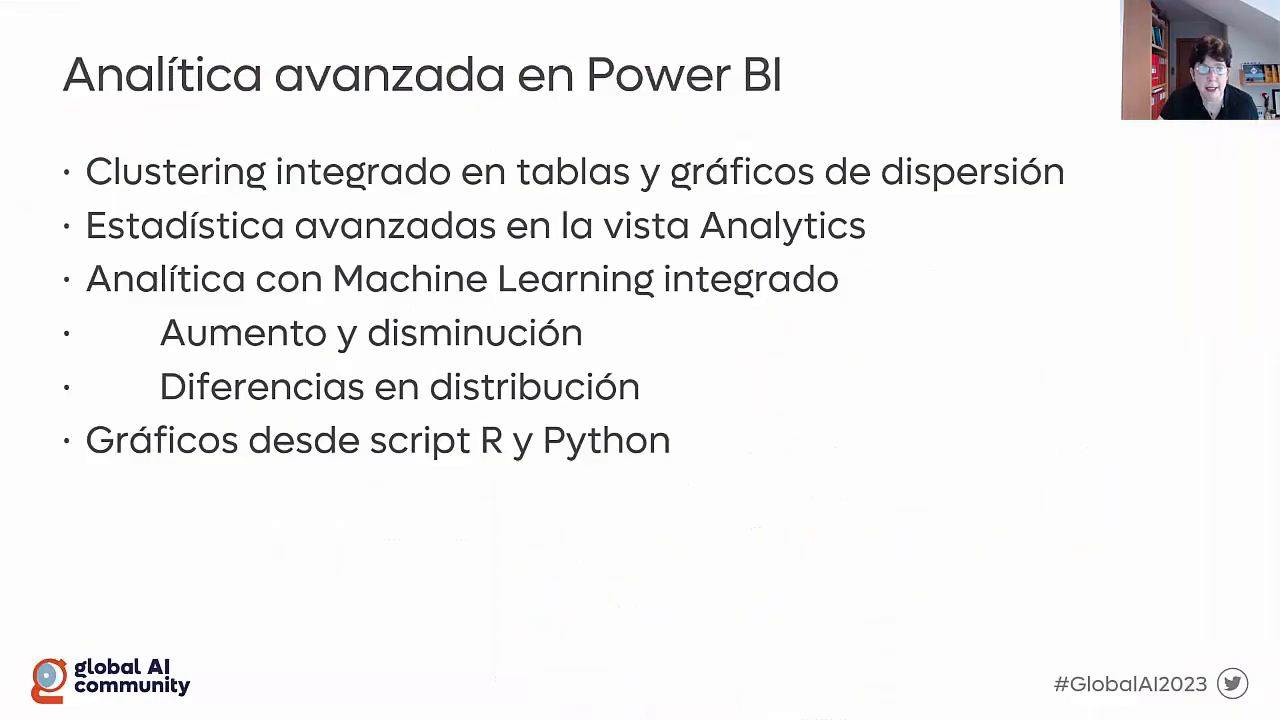
pyautogui.press('Right')
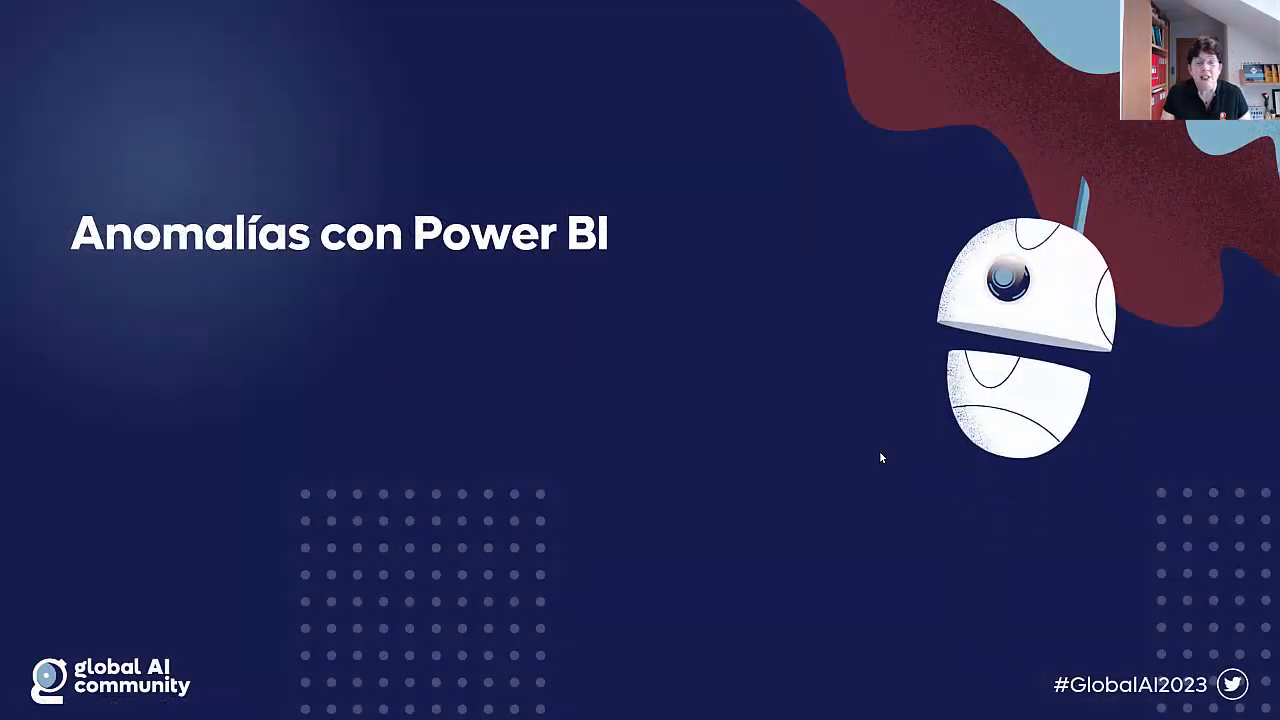
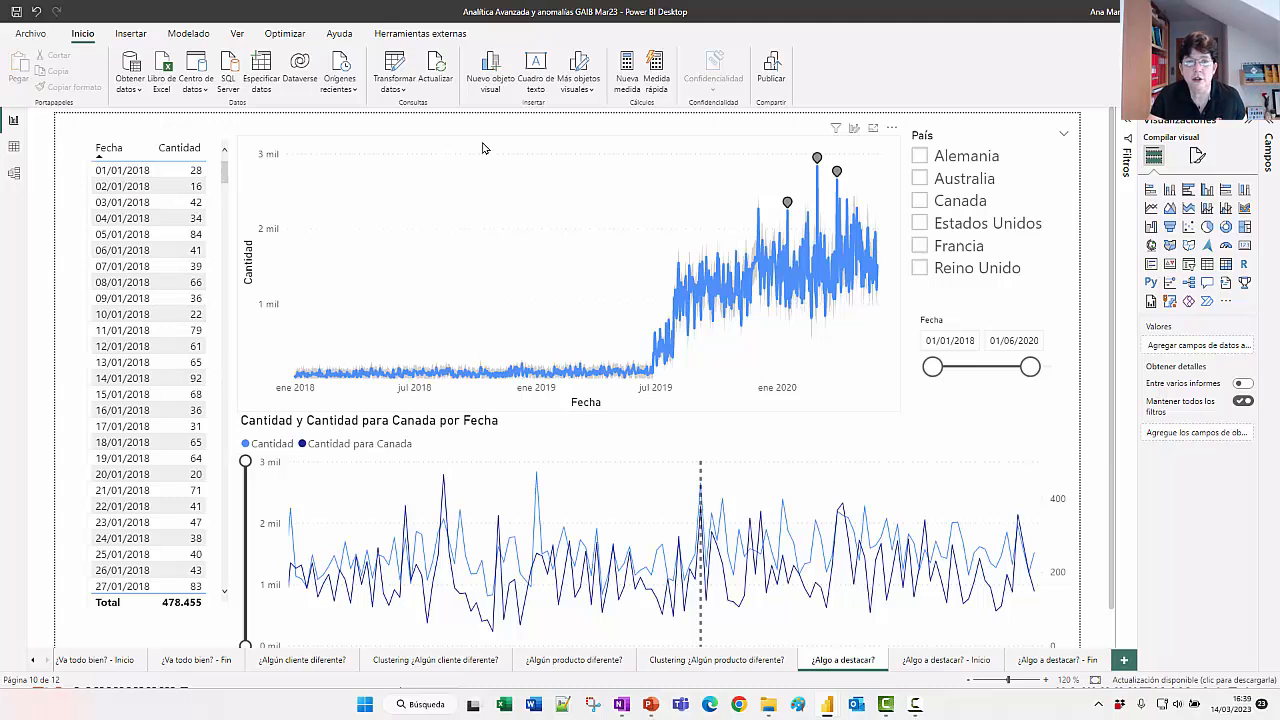
# Step: Show the analytics options of the Cantidad by Fecha line chart, inspect its anomaly markers and open the explanation of the 01/04/2020 anomaly
pyautogui.click(482, 147)
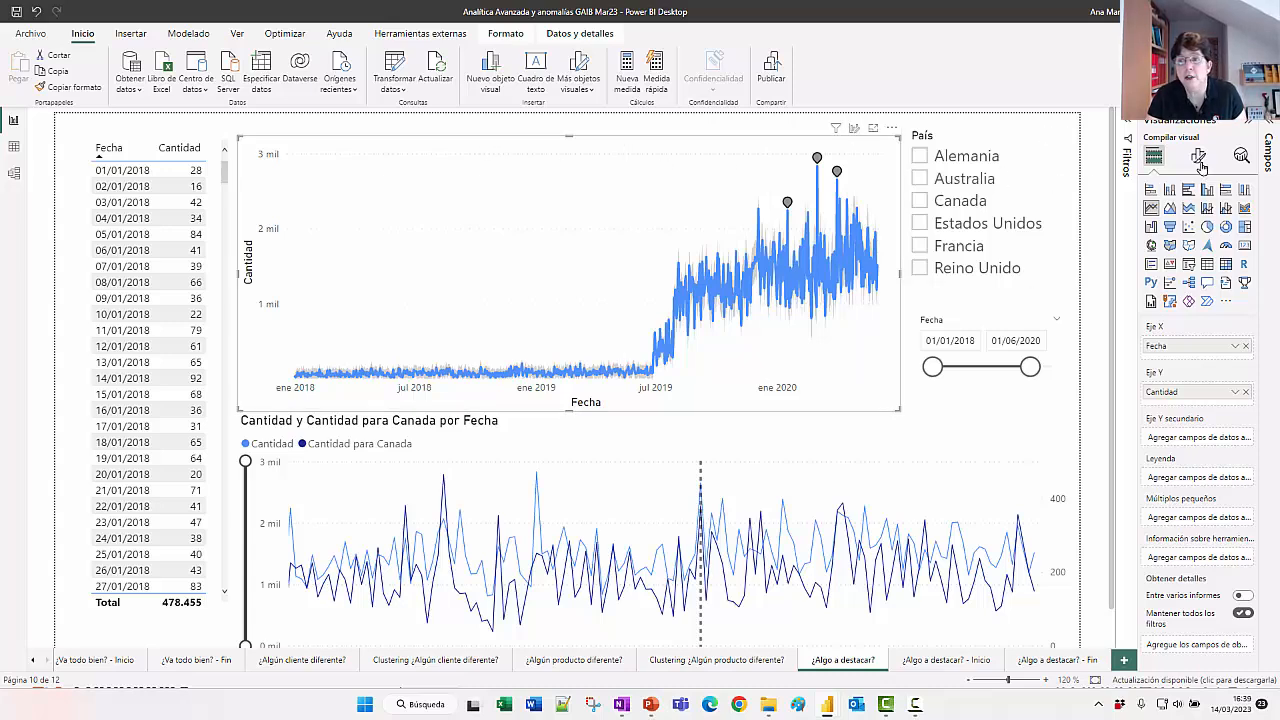
pyautogui.click(1240, 158)
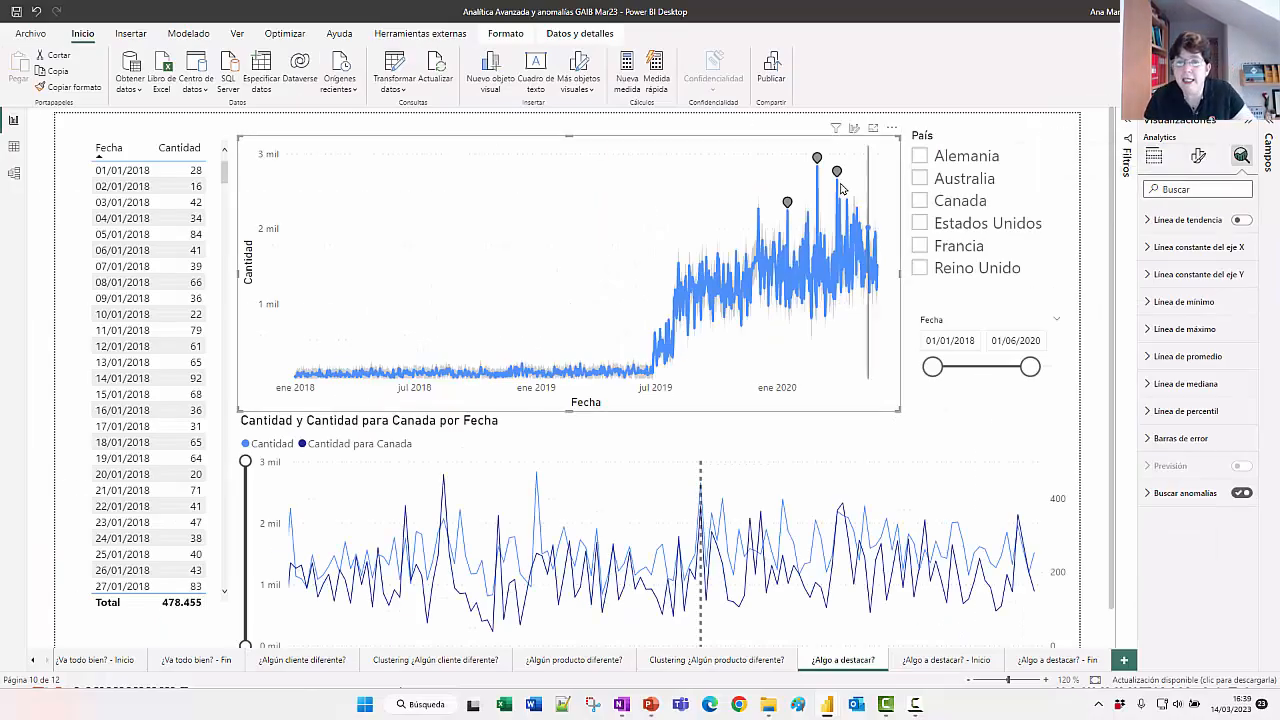
pyautogui.moveTo(788, 209)
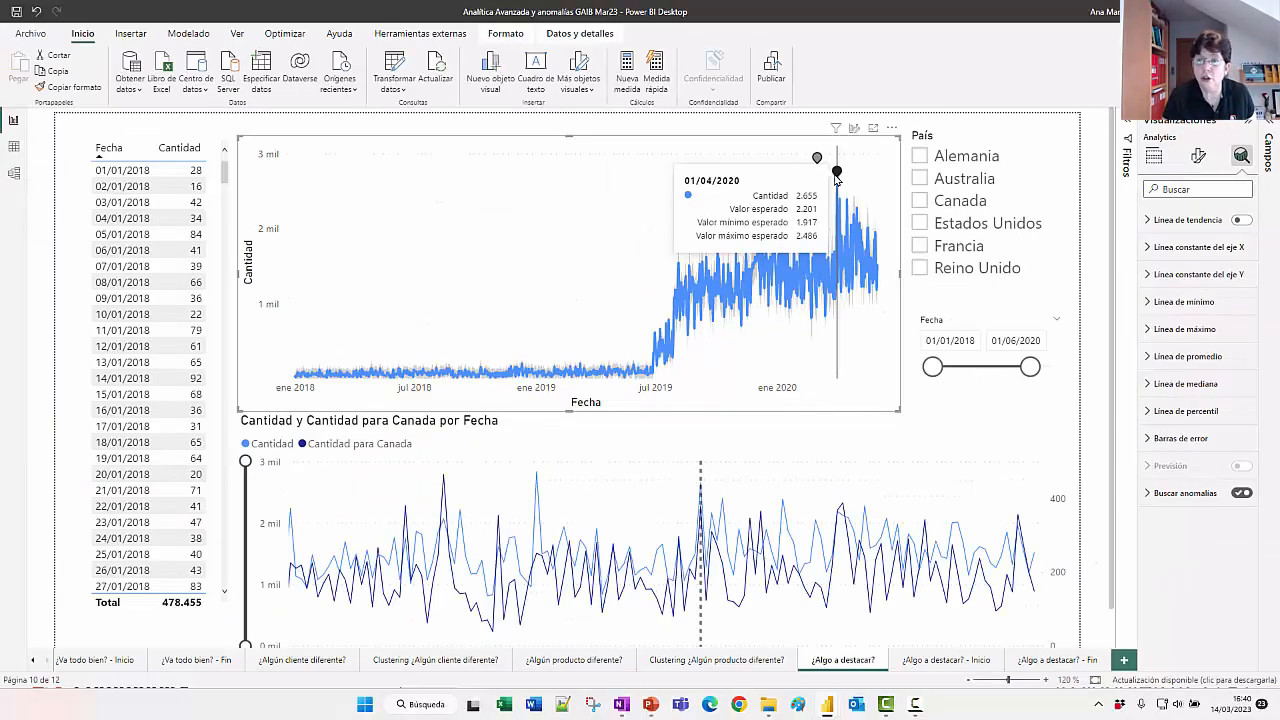
pyautogui.click(837, 172)
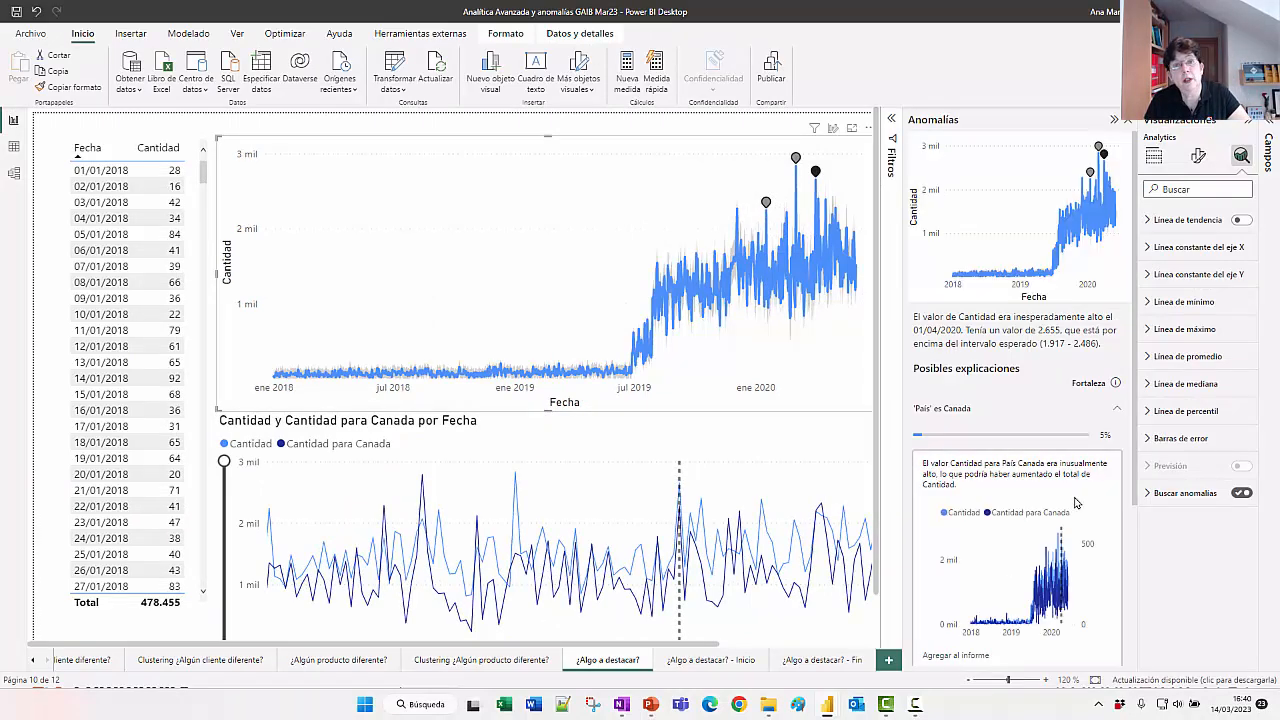
# Step: Examine the possible explanations of the 01/04/2020 anomaly, from País to Ocupación, and close them to view the Canada comparison chart
pyautogui.click(1246, 127)
pyautogui.scroll(-3, 1172, 308)
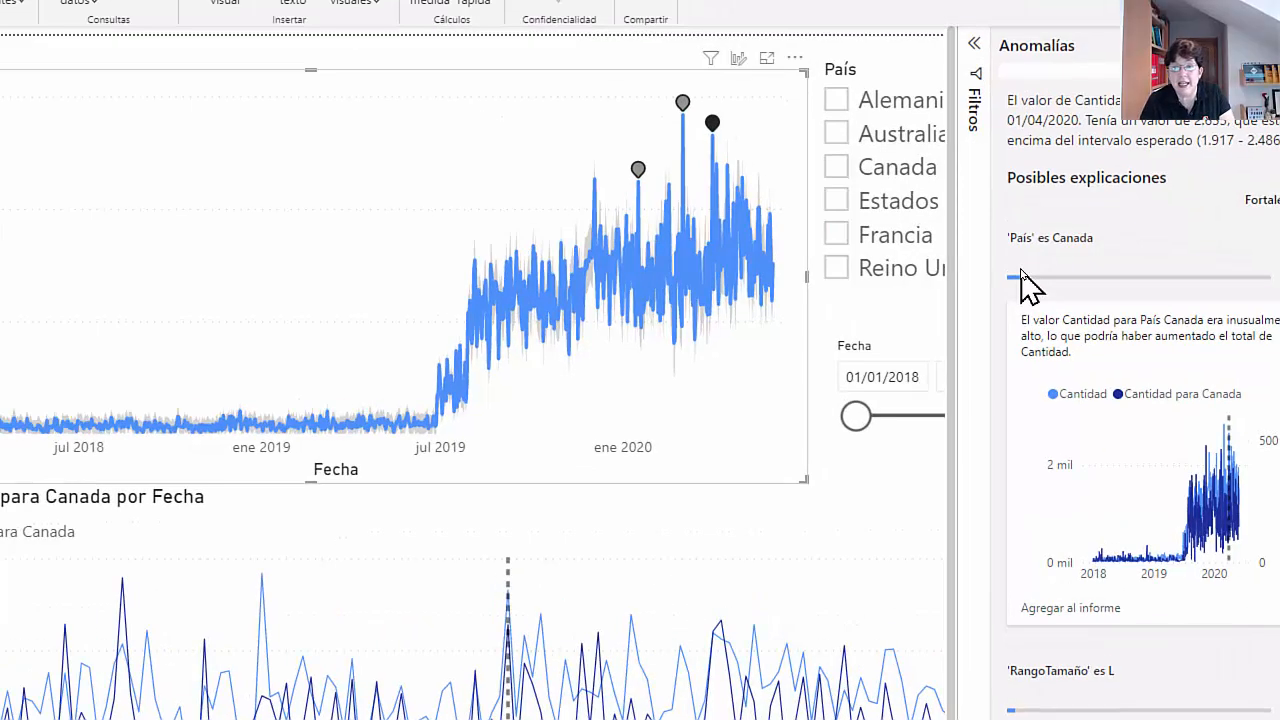
pyautogui.scroll(-1, 1035, 430)
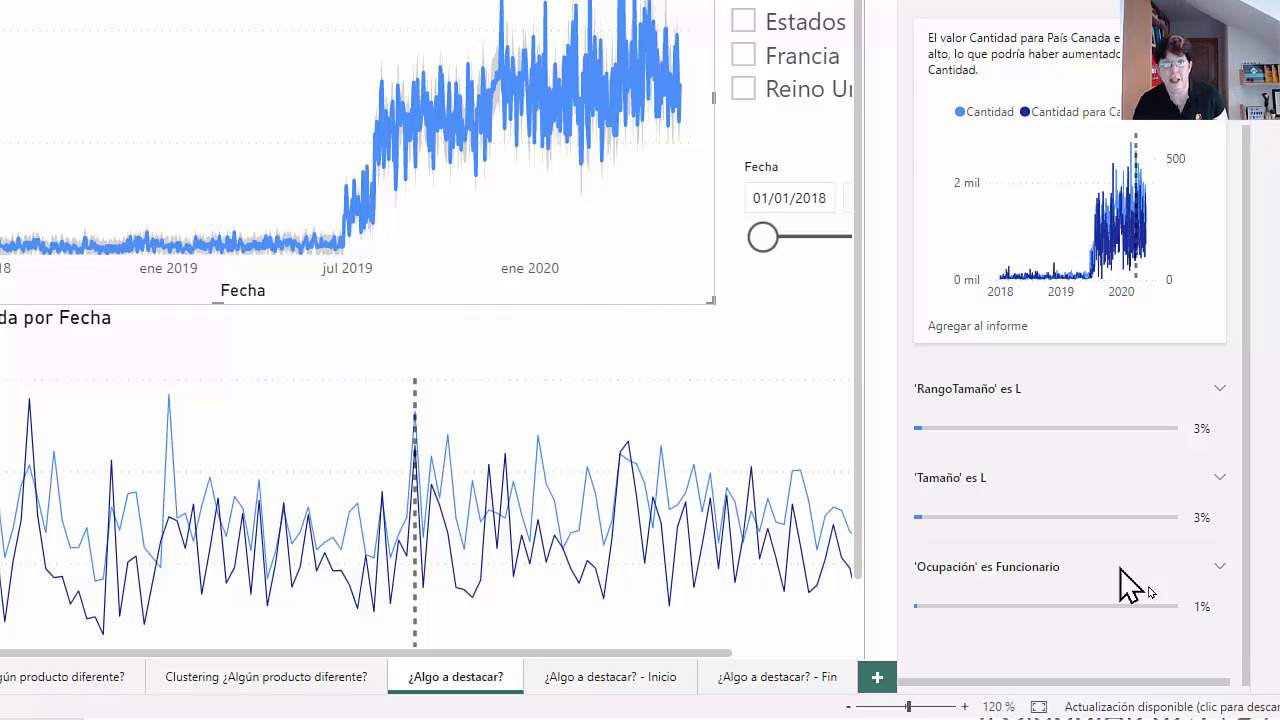
pyautogui.scroll(5, 1123, 586)
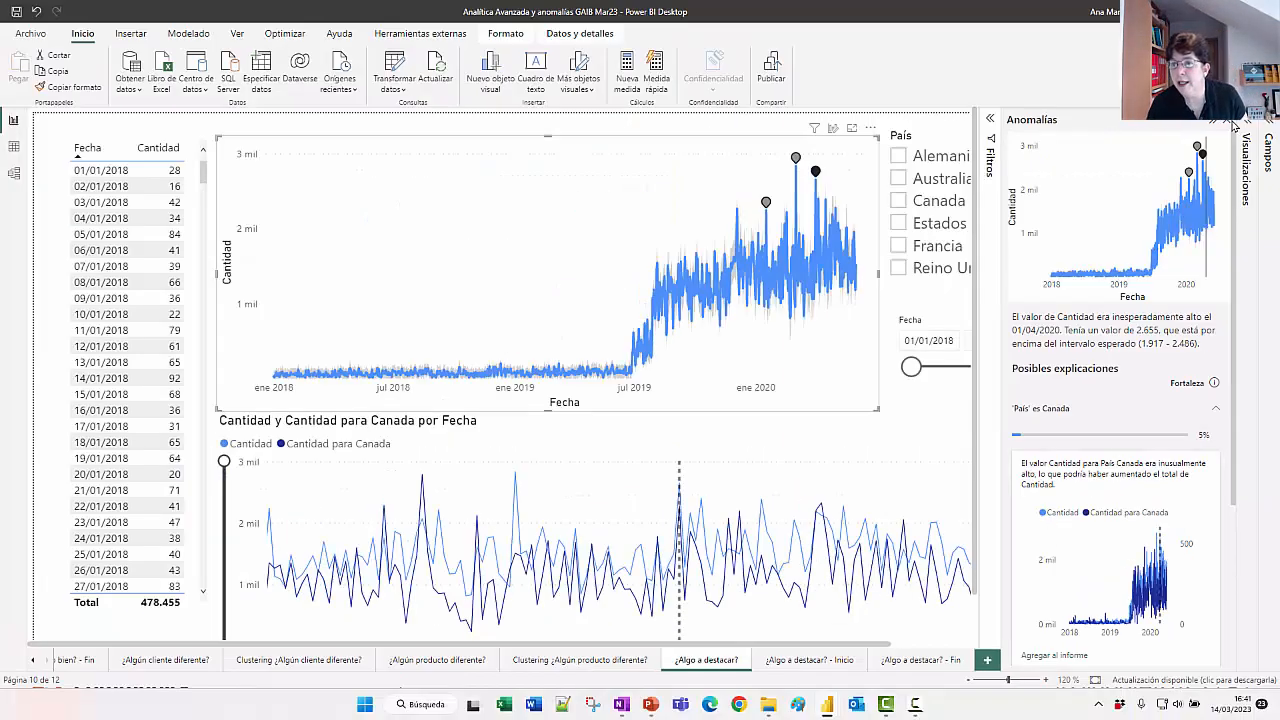
pyautogui.scroll(-3, 1180, 470)
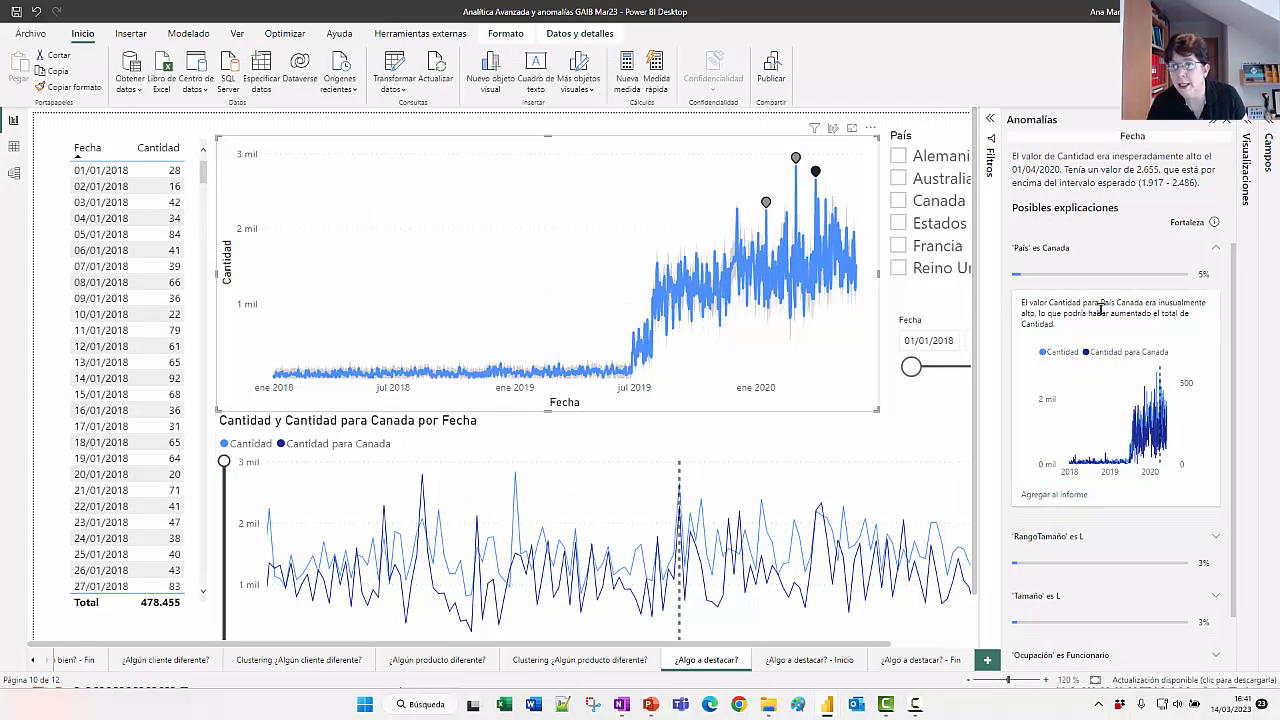
pyautogui.click(1228, 122)
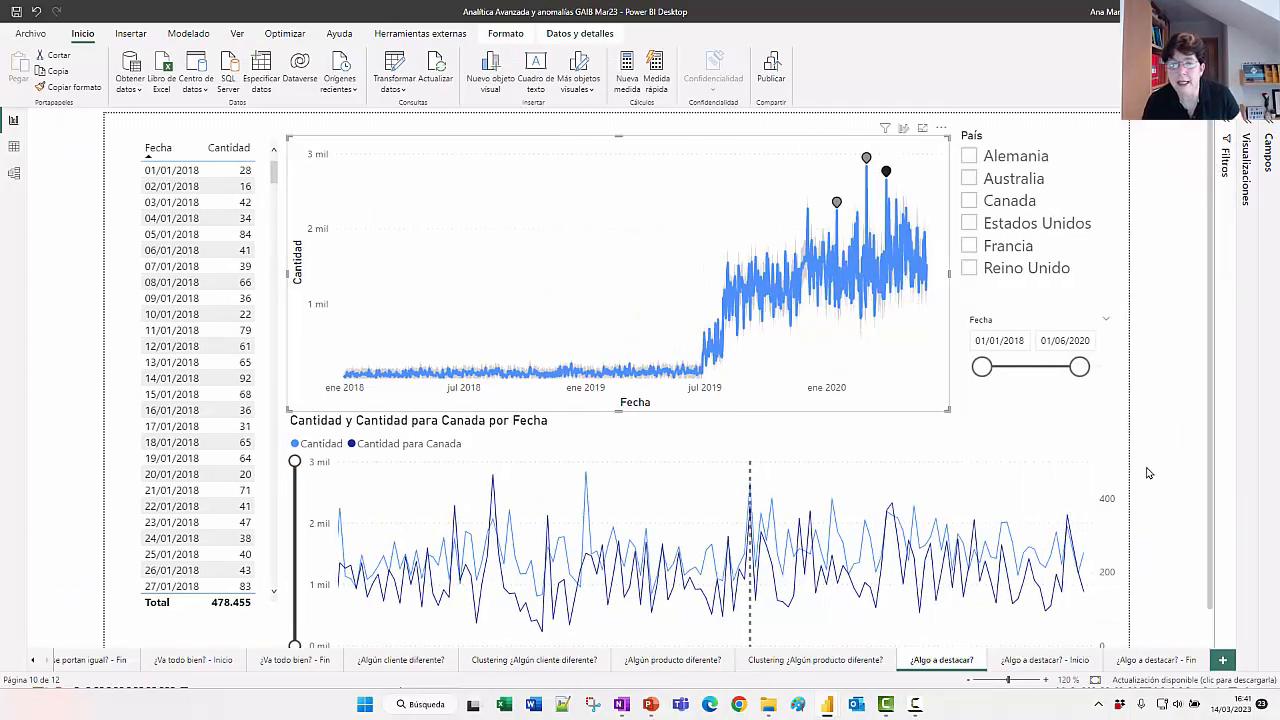
pyautogui.scroll(-1, 1148, 418)
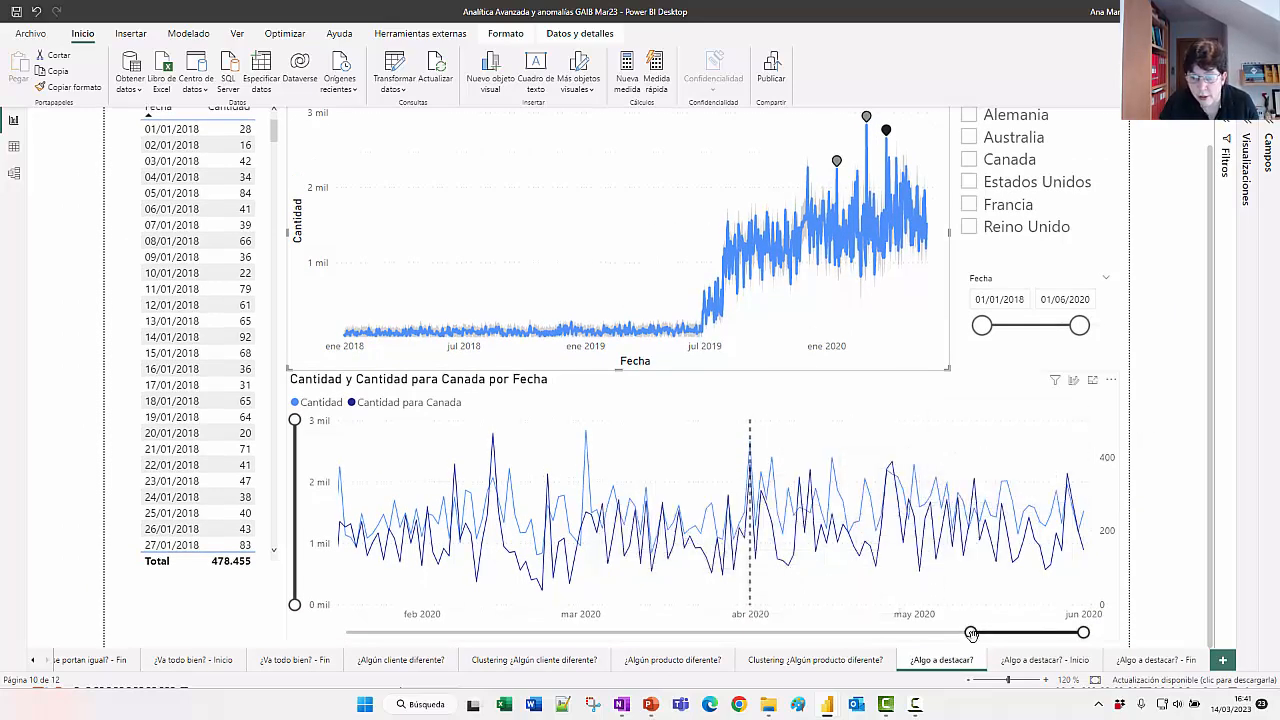
# Step: Zoom the Canada comparison chart's date axis in around 1 April 2020 and open the ¿Algo a destacar? - Inicio page
pyautogui.moveTo(970, 634); pyautogui.dragTo(1047, 630)
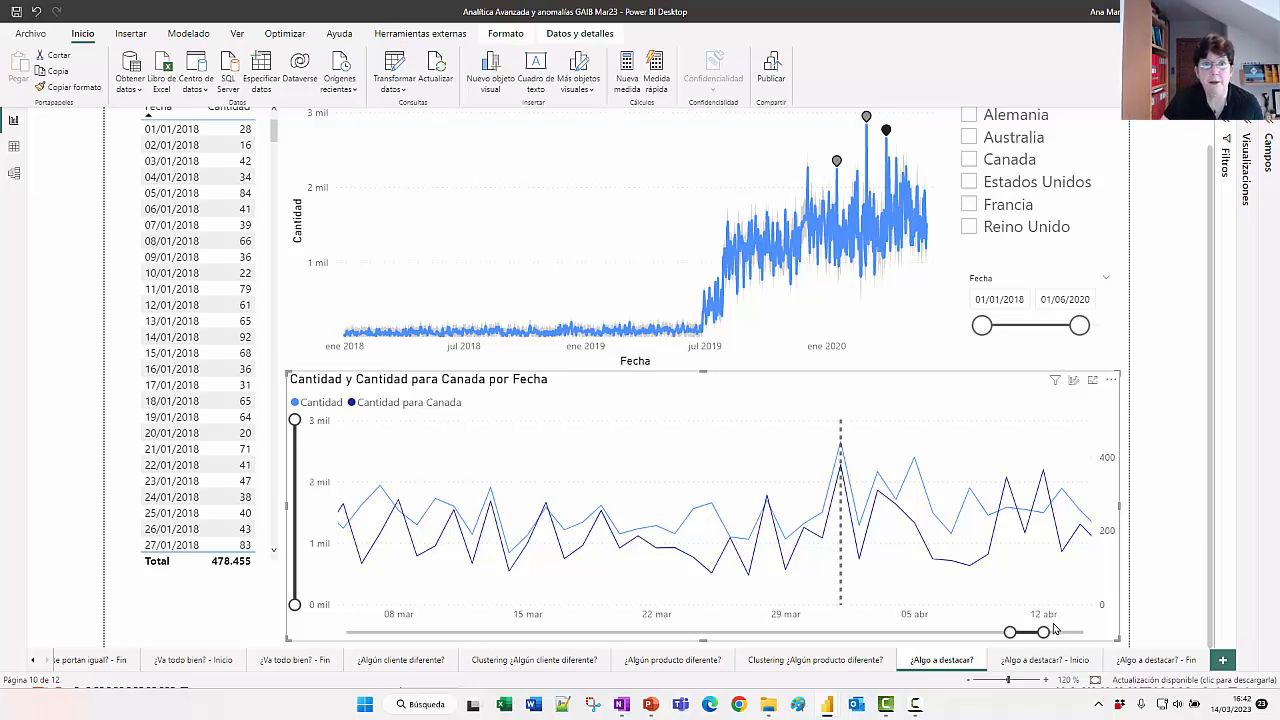
pyautogui.click(1038, 660)
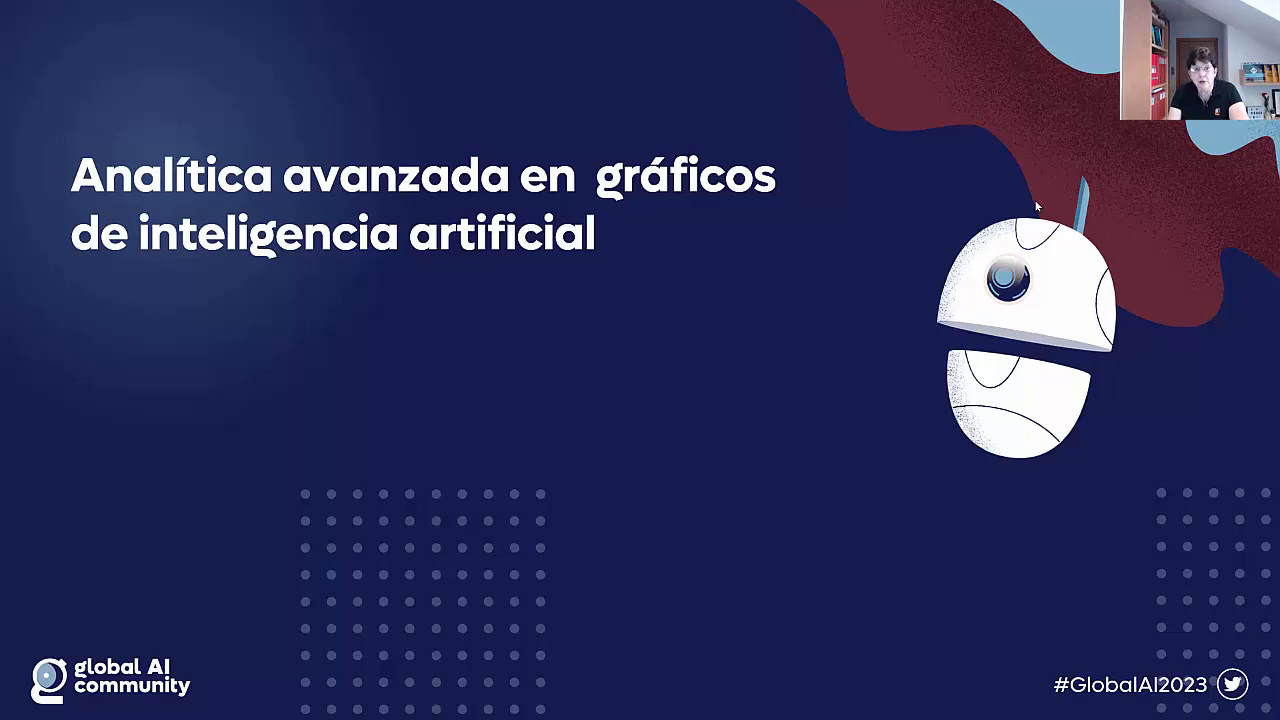
# Step: Advance the presentation to the Preguntas y respuestas en Power BI slide and reveal its first two points
pyautogui.press('Right')
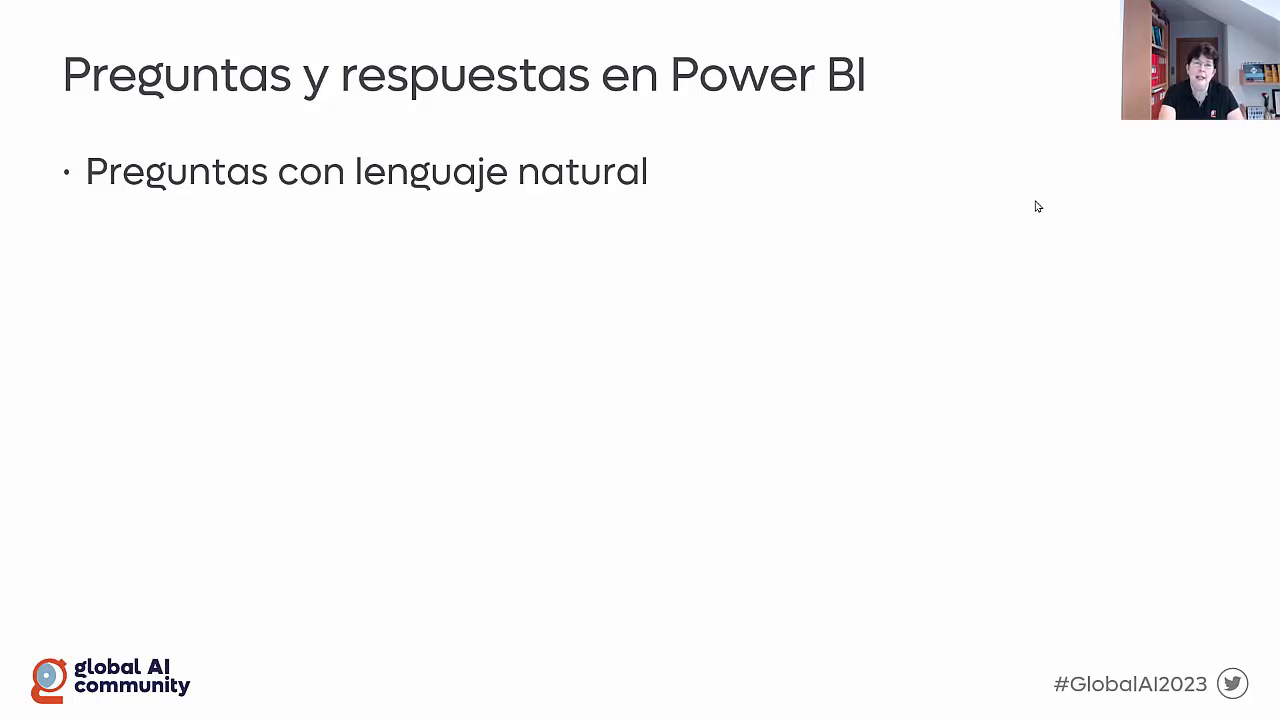
pyautogui.press('Right')
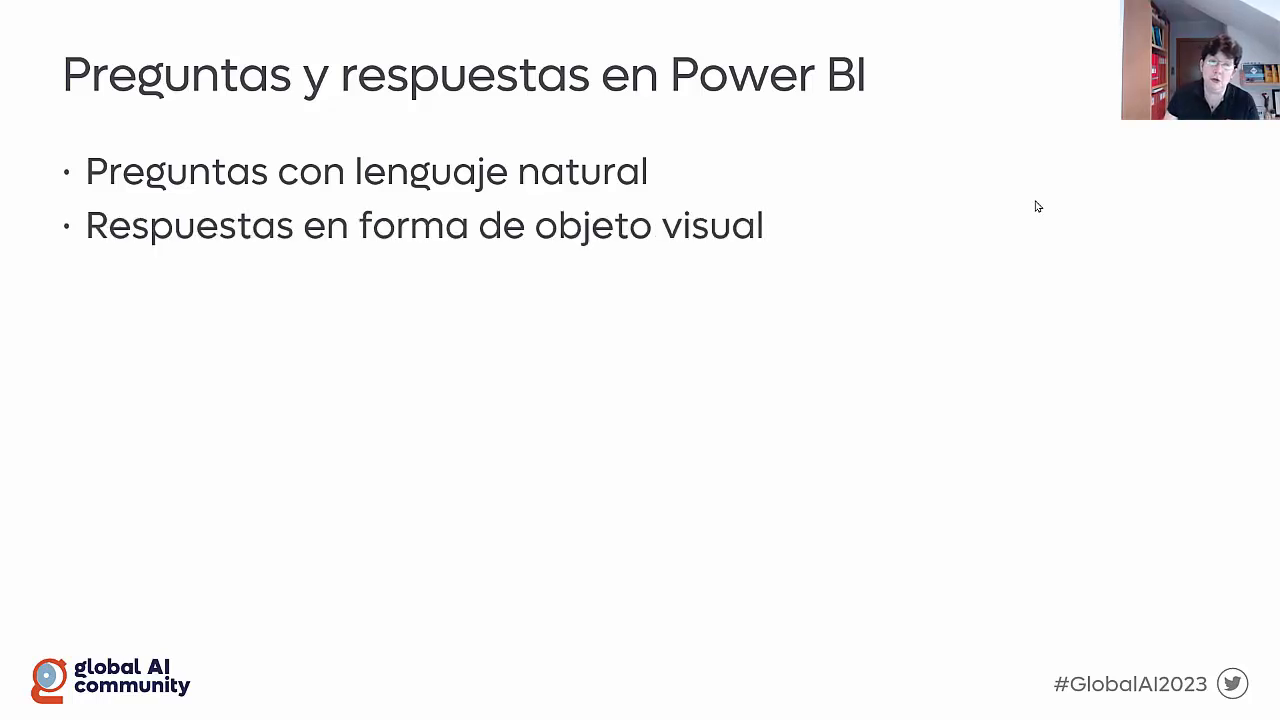
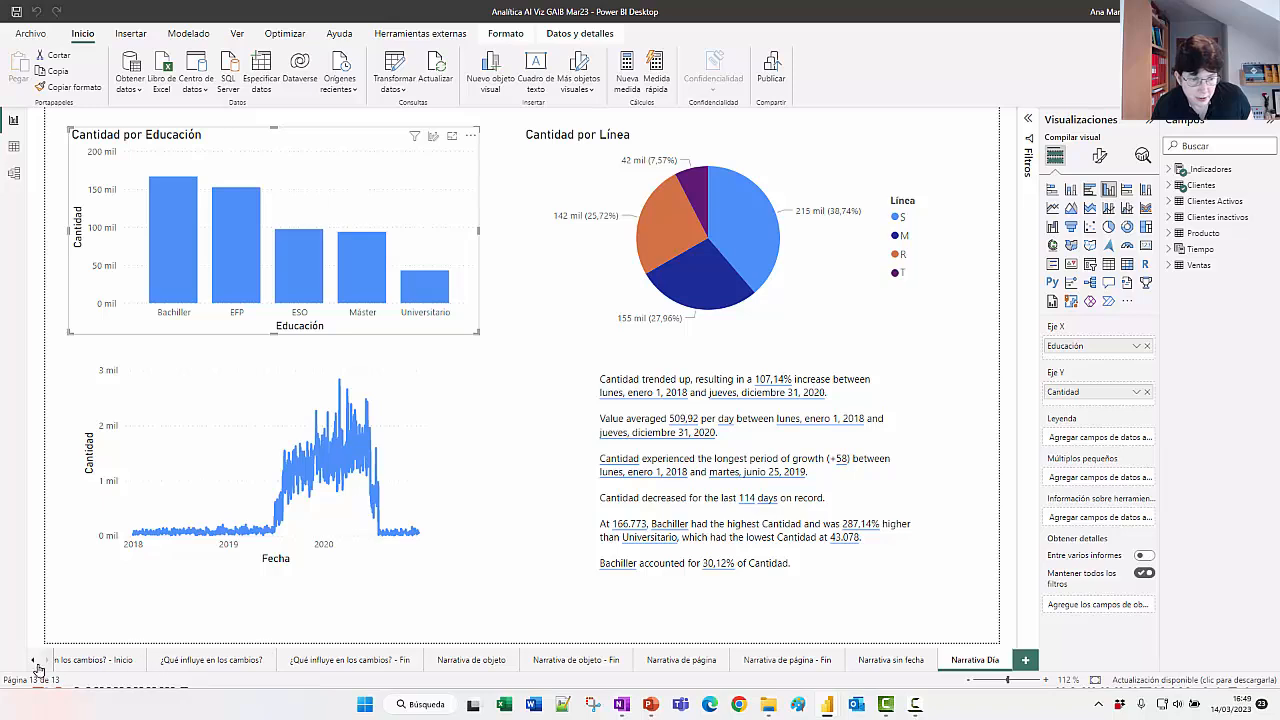
# Step: Open the Preguntas y Respuestas page of the AI visuals report and add a Q&A visual to the empty canvas
pyautogui.click(33, 660)
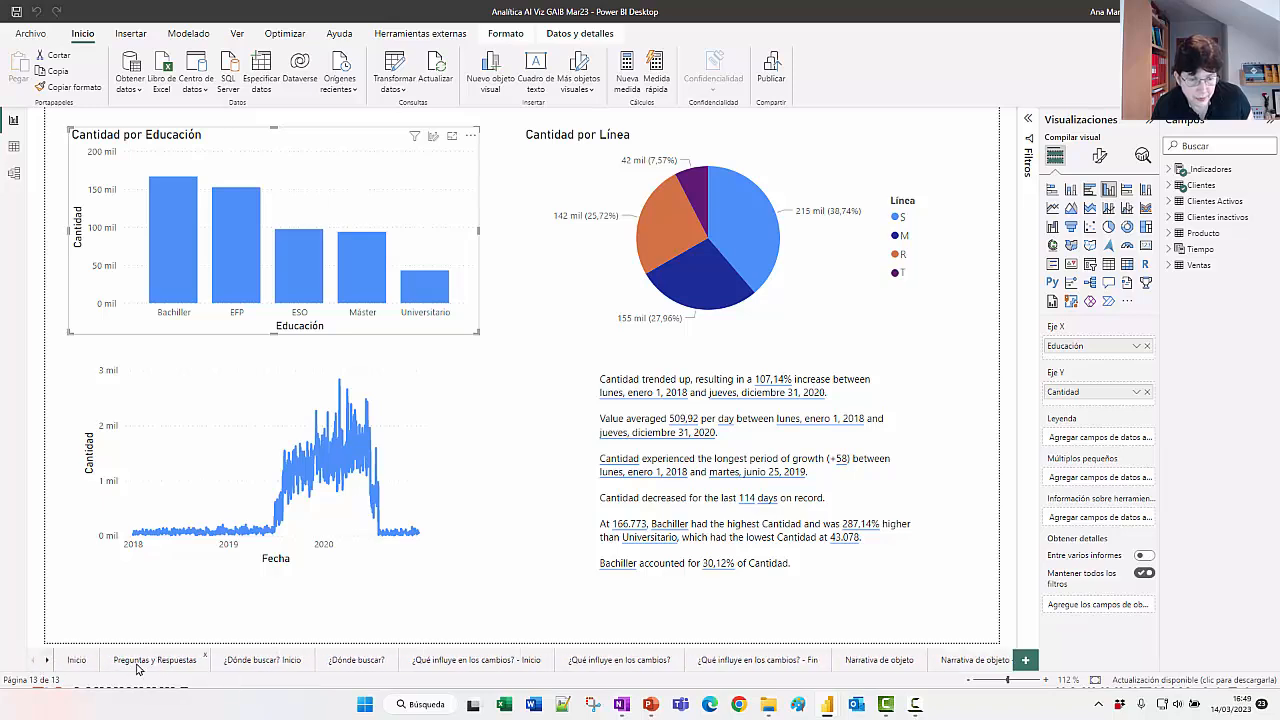
pyautogui.click(150, 660)
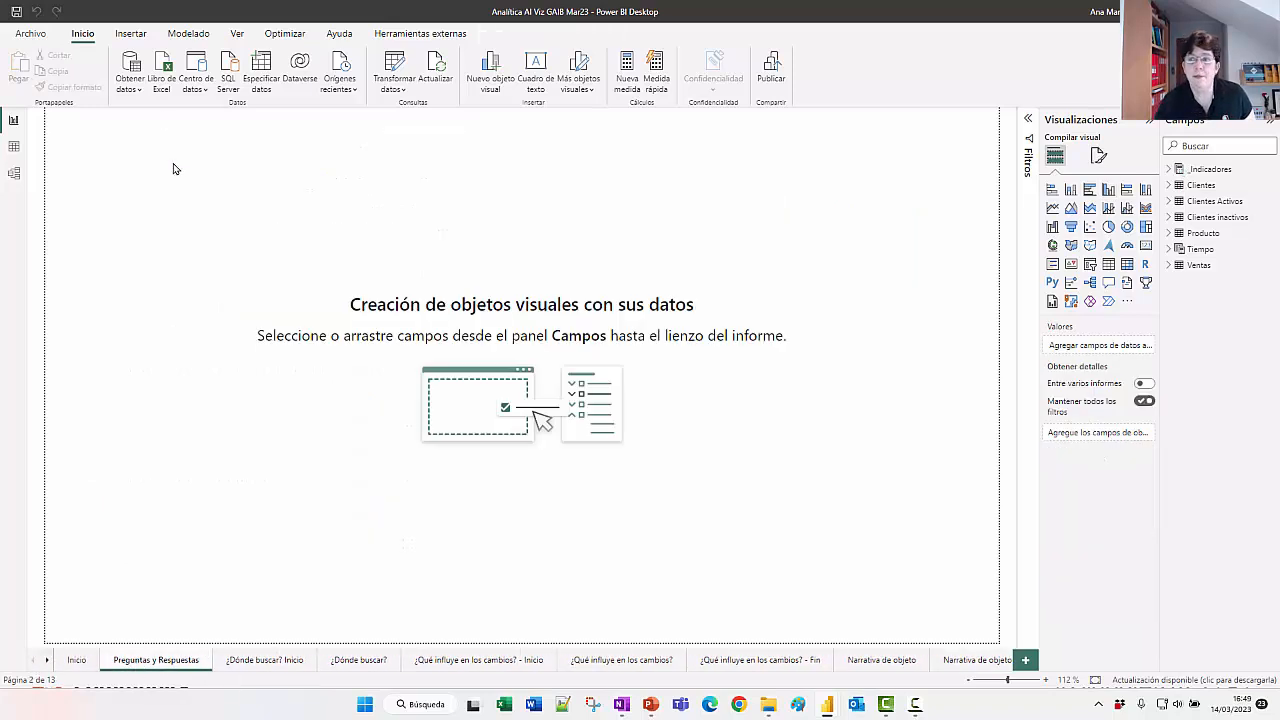
pyautogui.click(251, 220)
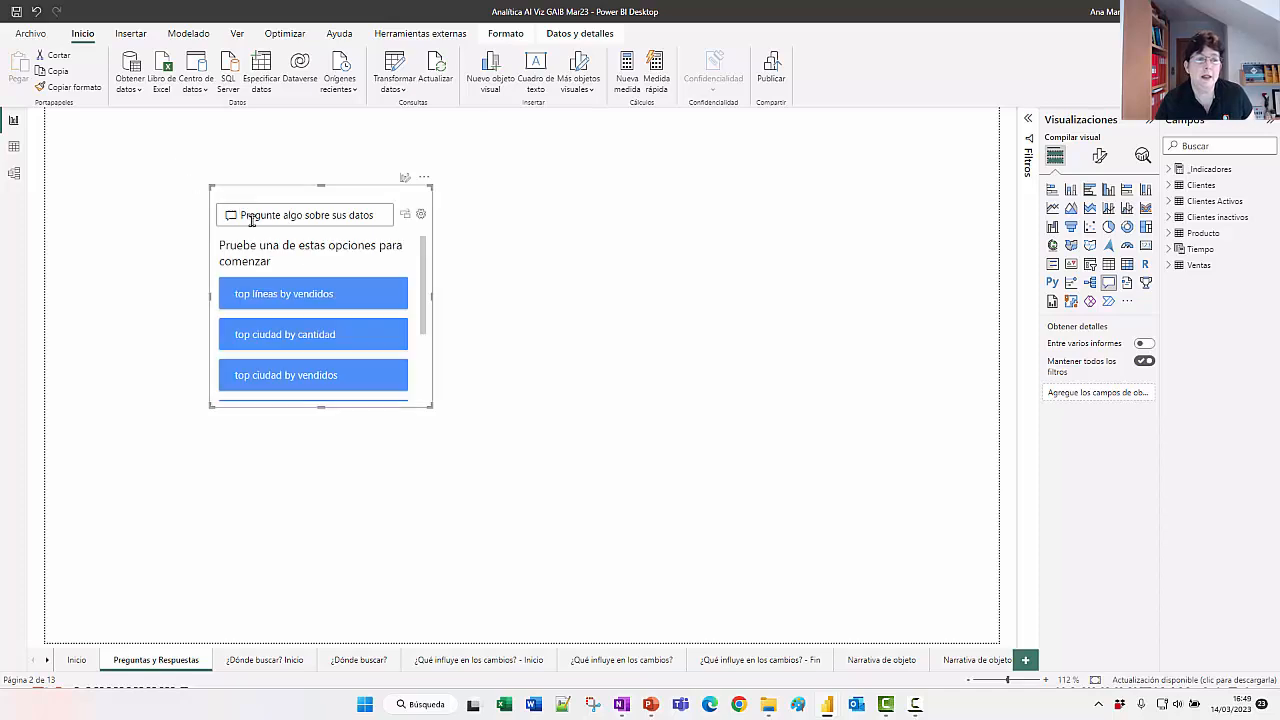
pyautogui.write('to')
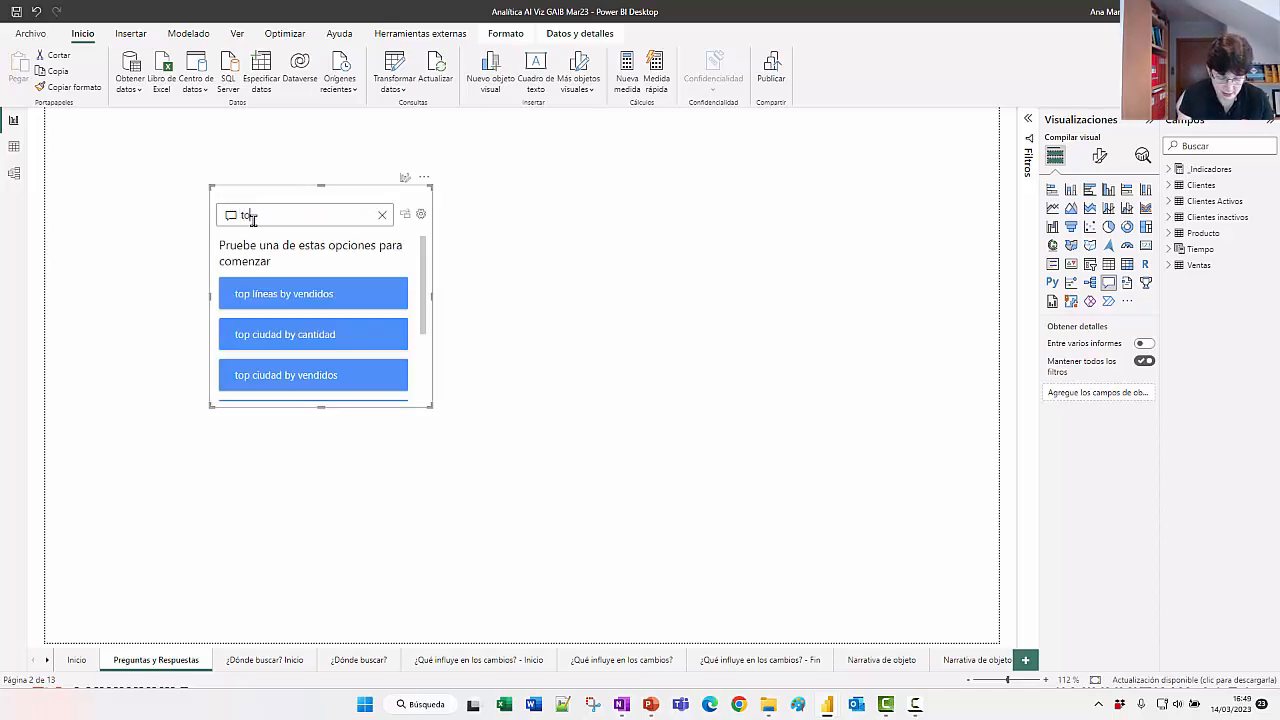
pyautogui.write('t')
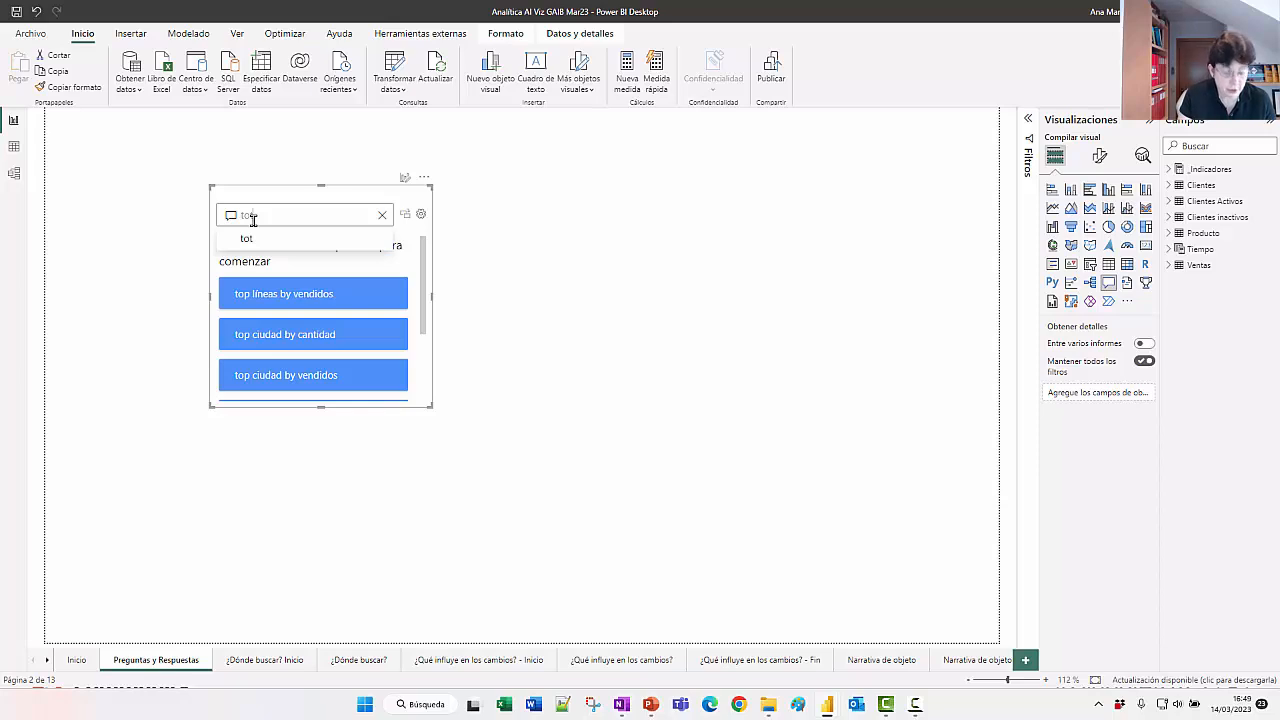
pyautogui.write('a')
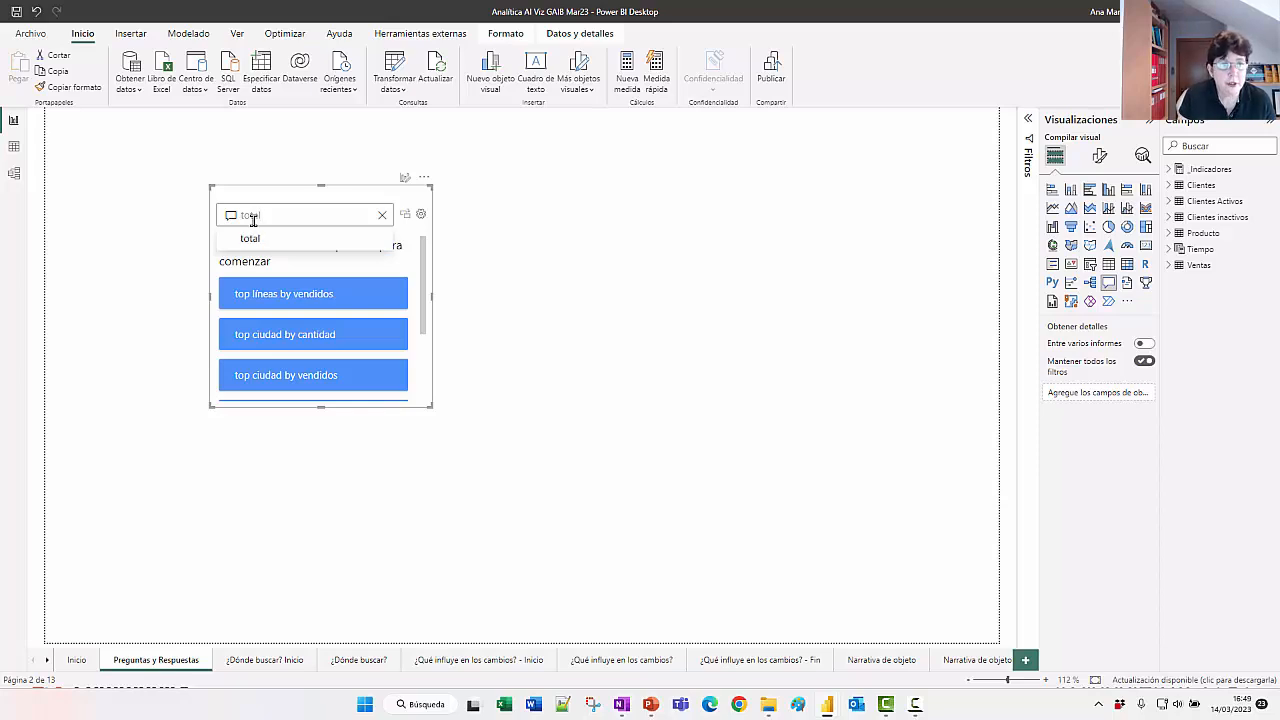
pyautogui.write('l')
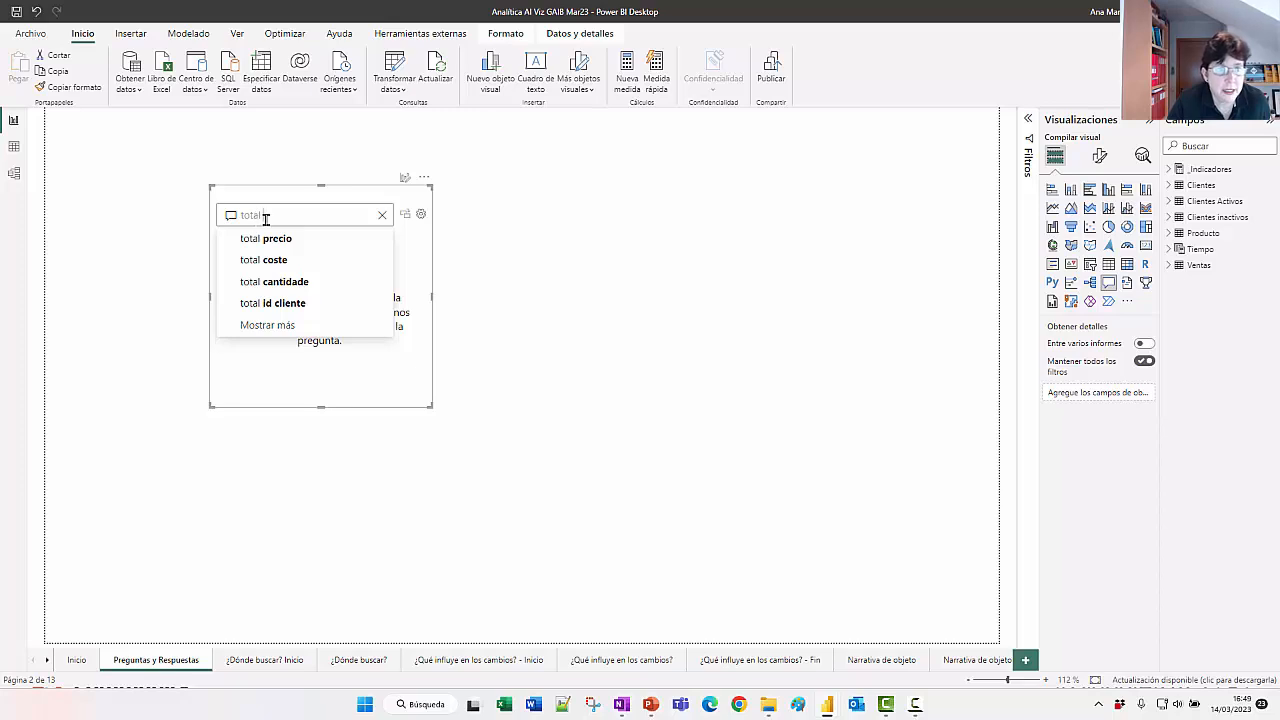
pyautogui.press('BackSpace')
pyautogui.press('BackSpace')
pyautogui.press('BackSpace')
pyautogui.press('BackSpace')
pyautogui.press('BackSpace')
pyautogui.press('BackSpace')
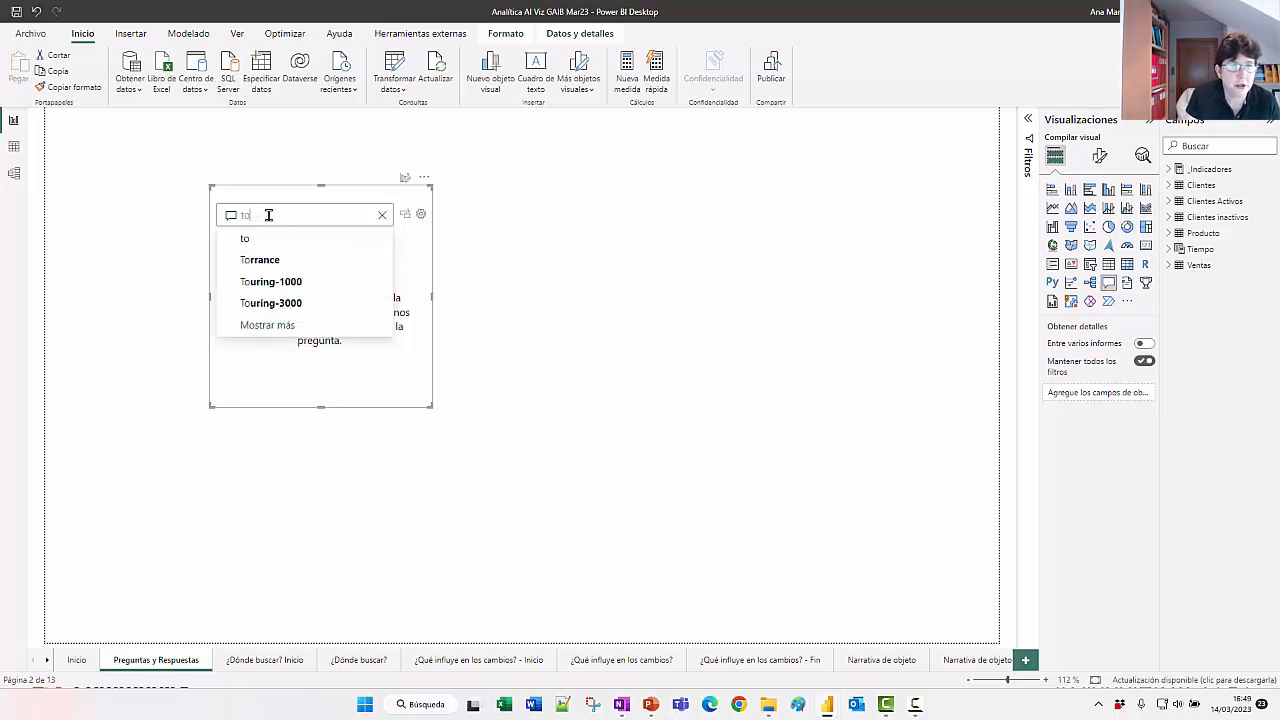
# Step: Ask the Q&A visual for "cantidad color" to chart the quantity by product colour
pyautogui.write('canti')
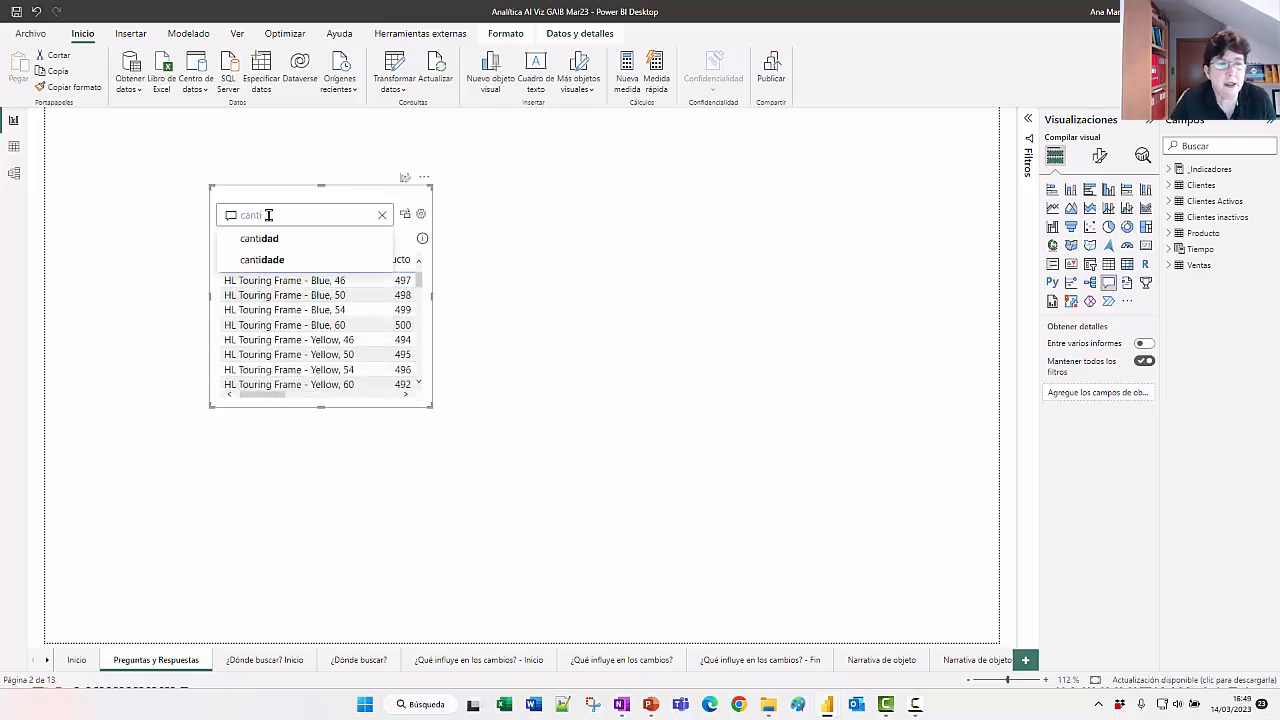
pyautogui.click(263, 239)
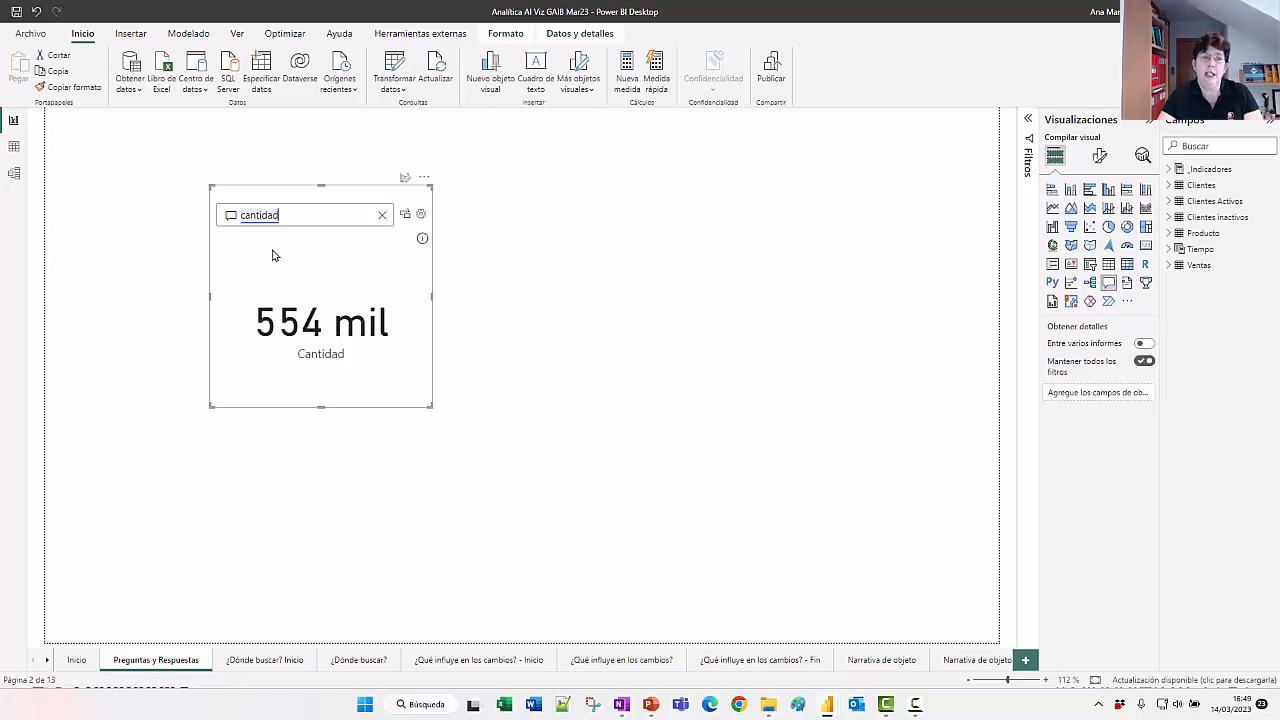
pyautogui.write('c')
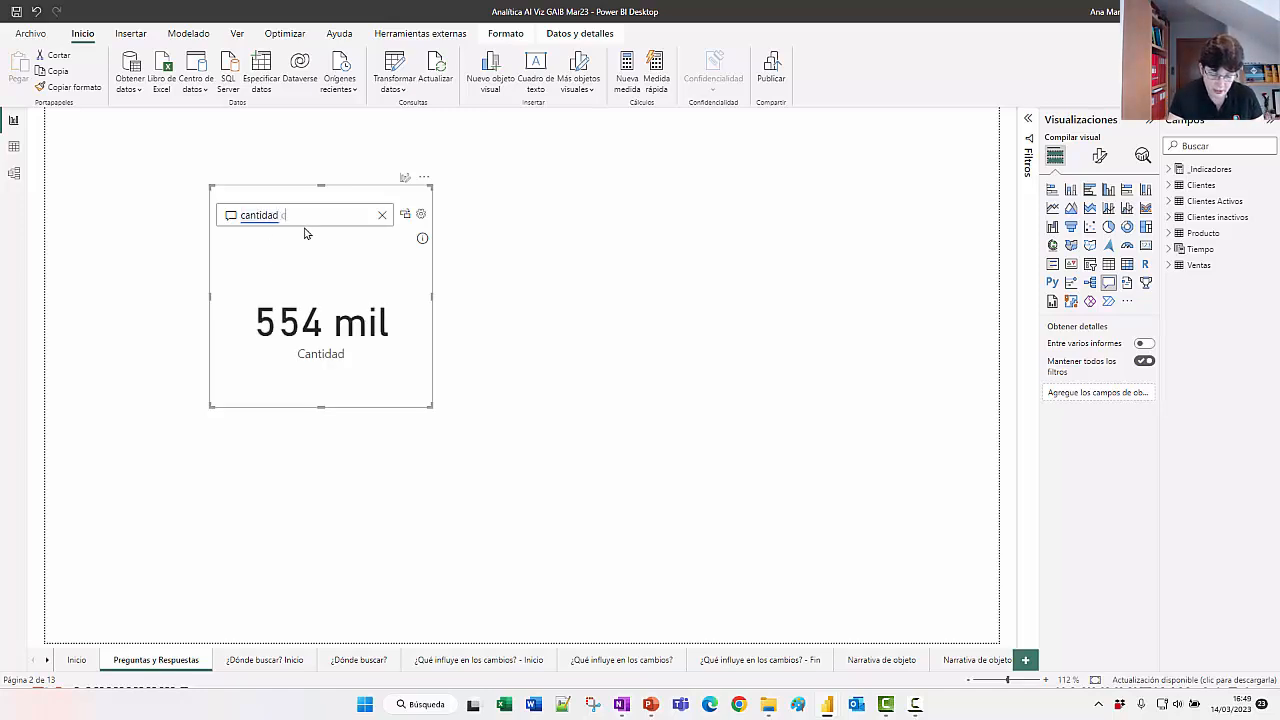
pyautogui.write('olor')
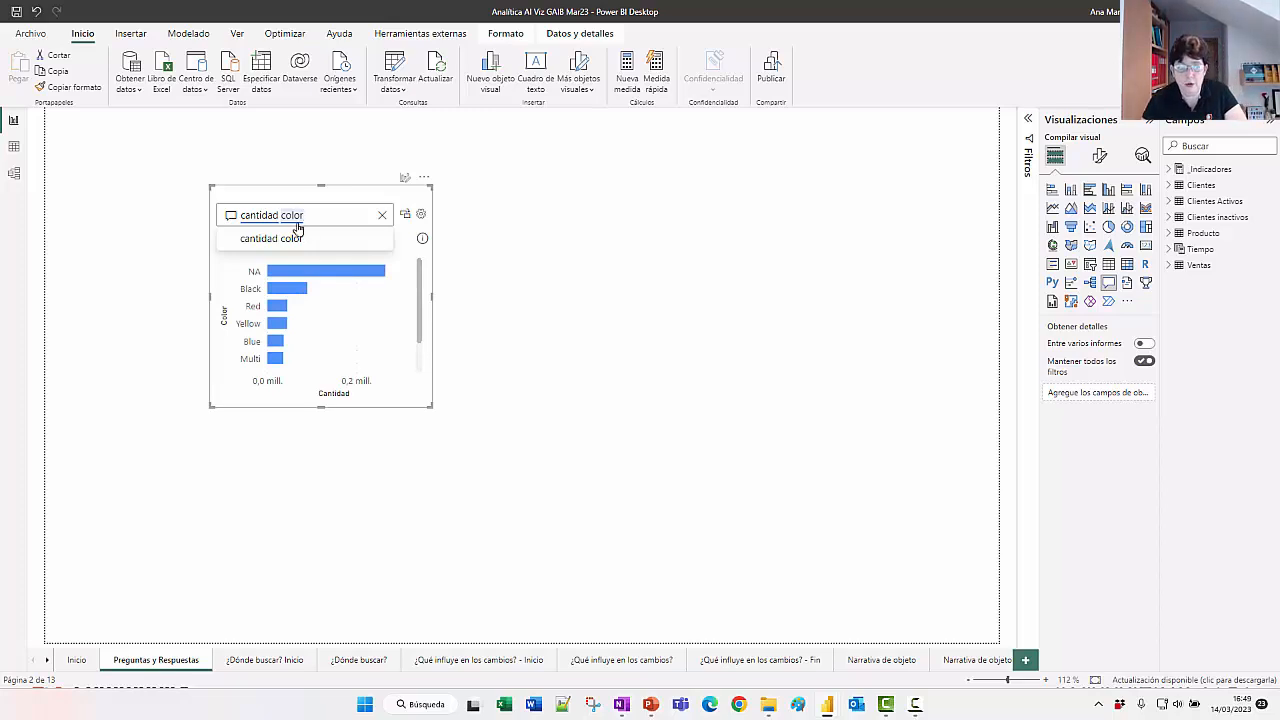
pyautogui.click(391, 503)
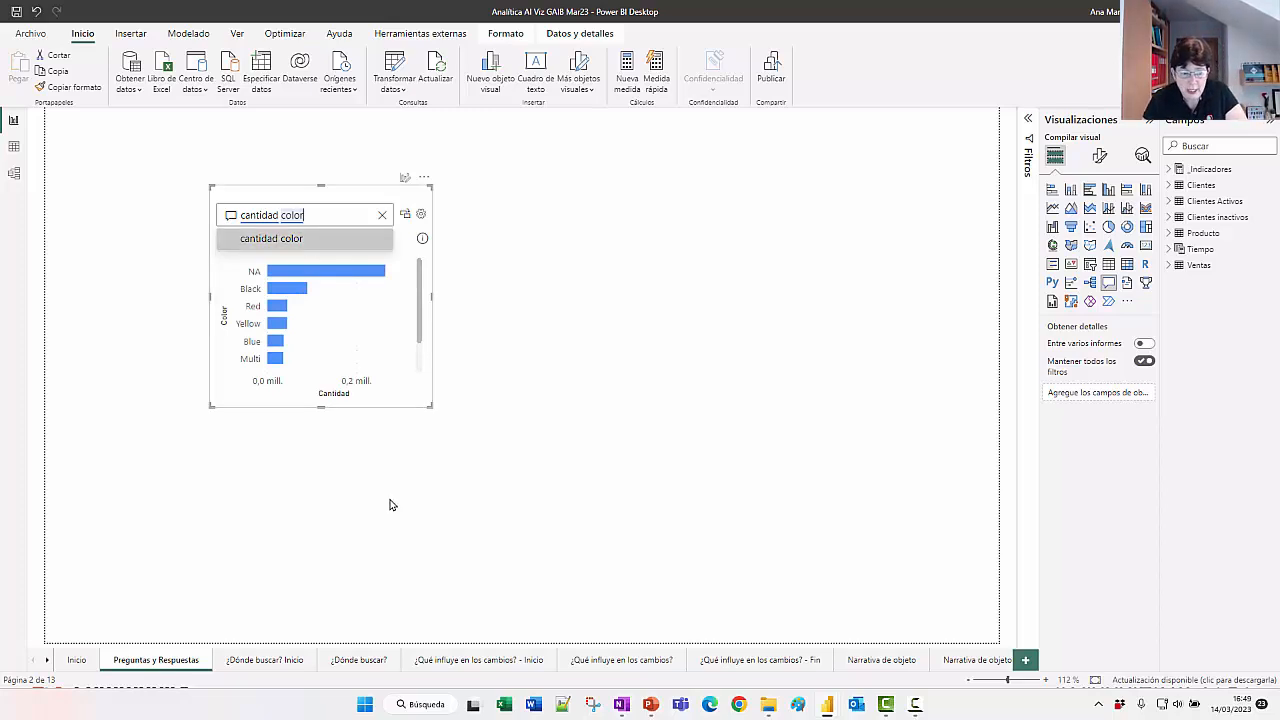
# Step: Open the ¿Dónde buscar? page with the decomposition tree and show the AI visuals available for insertion
pyautogui.click(284, 660)
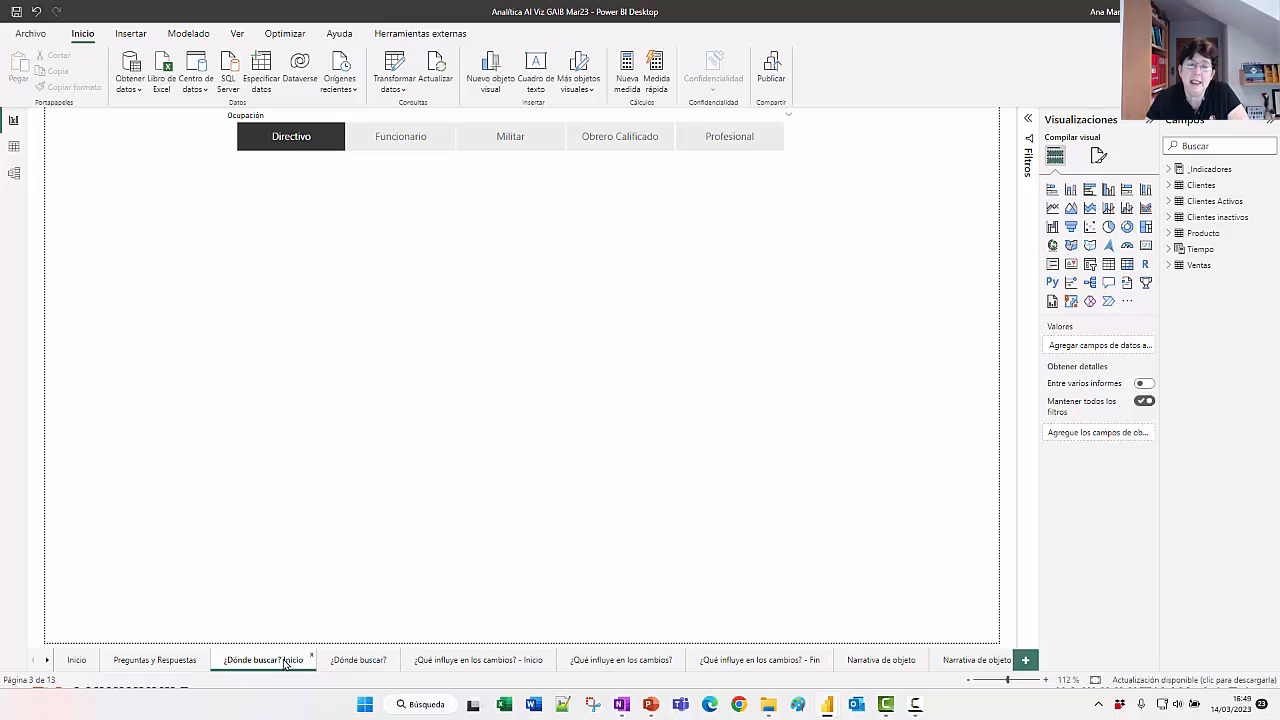
pyautogui.click(367, 664)
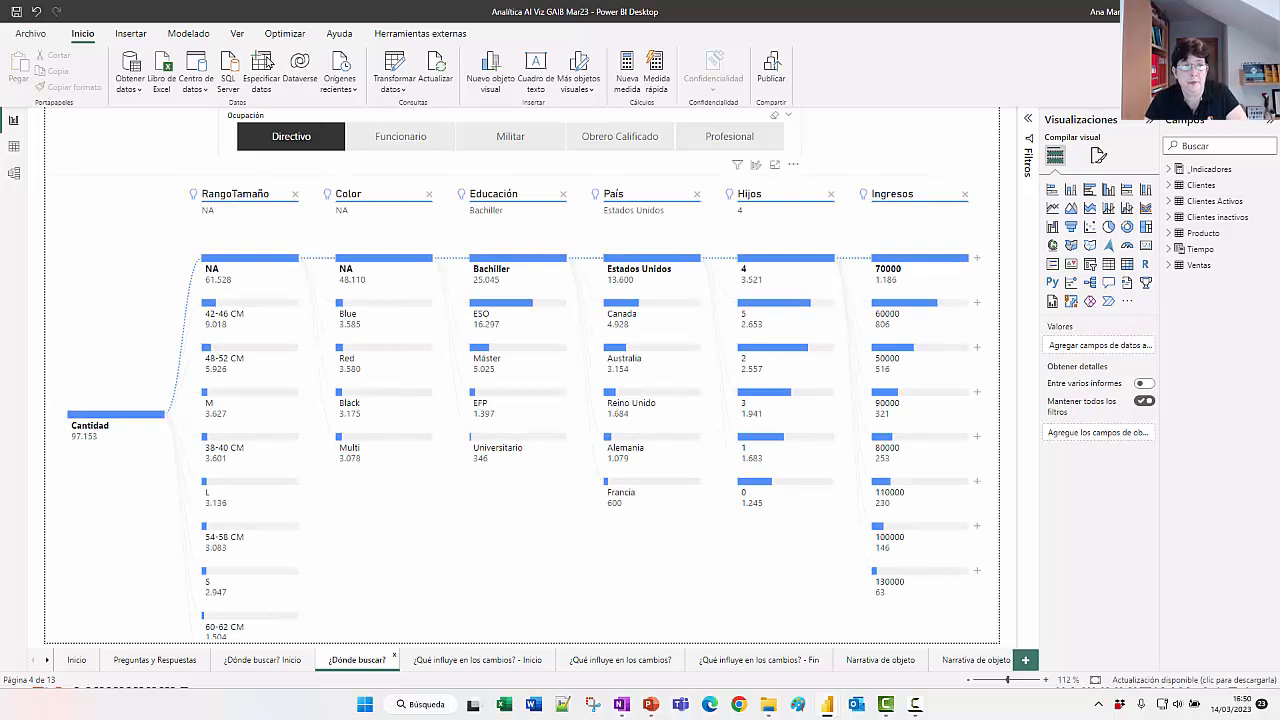
pyautogui.click(126, 36)
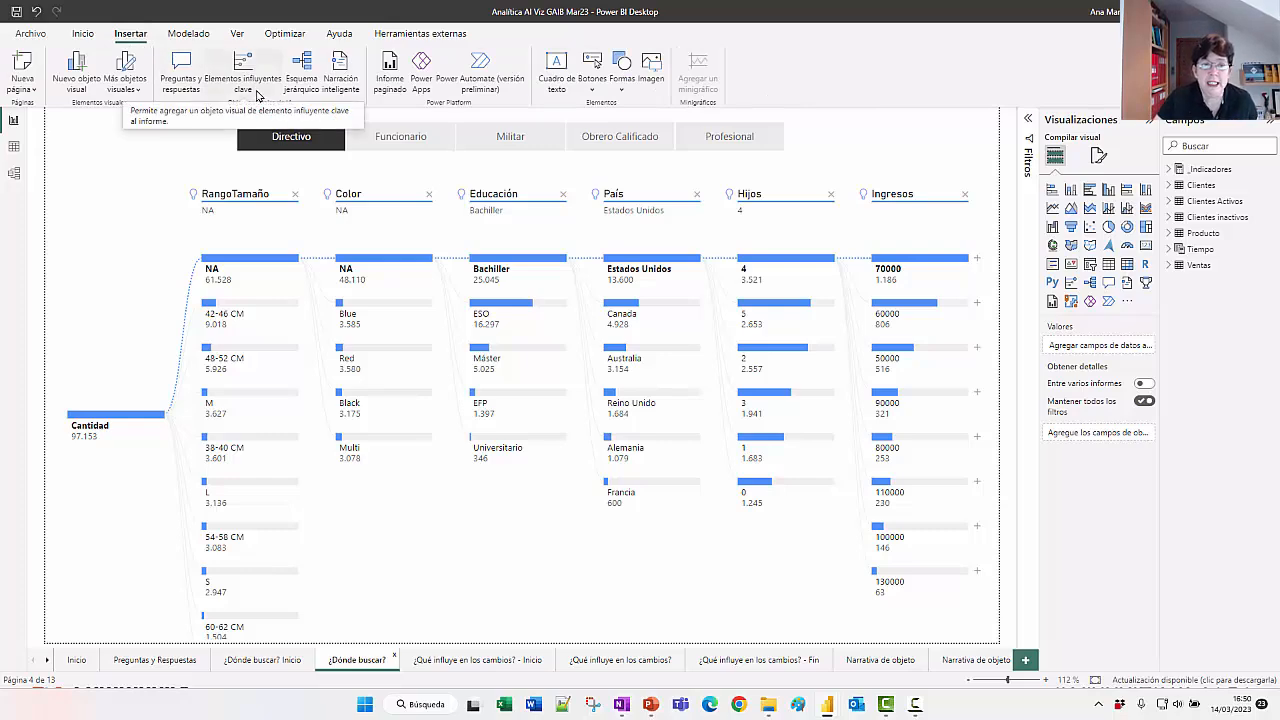
# Step: Filter the decomposition tree by Ocupación, trying Funcionario and Militar and ending on Obrero Calificado
pyautogui.click(410, 135)
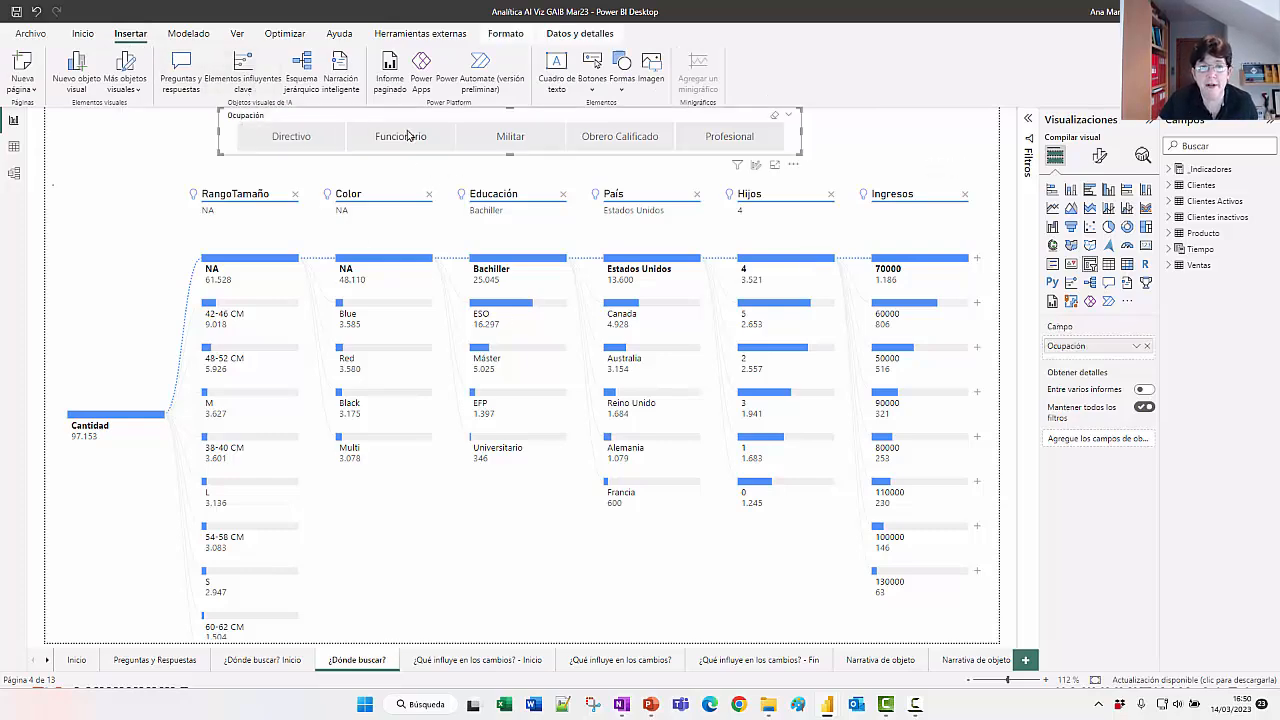
pyautogui.click(512, 141)
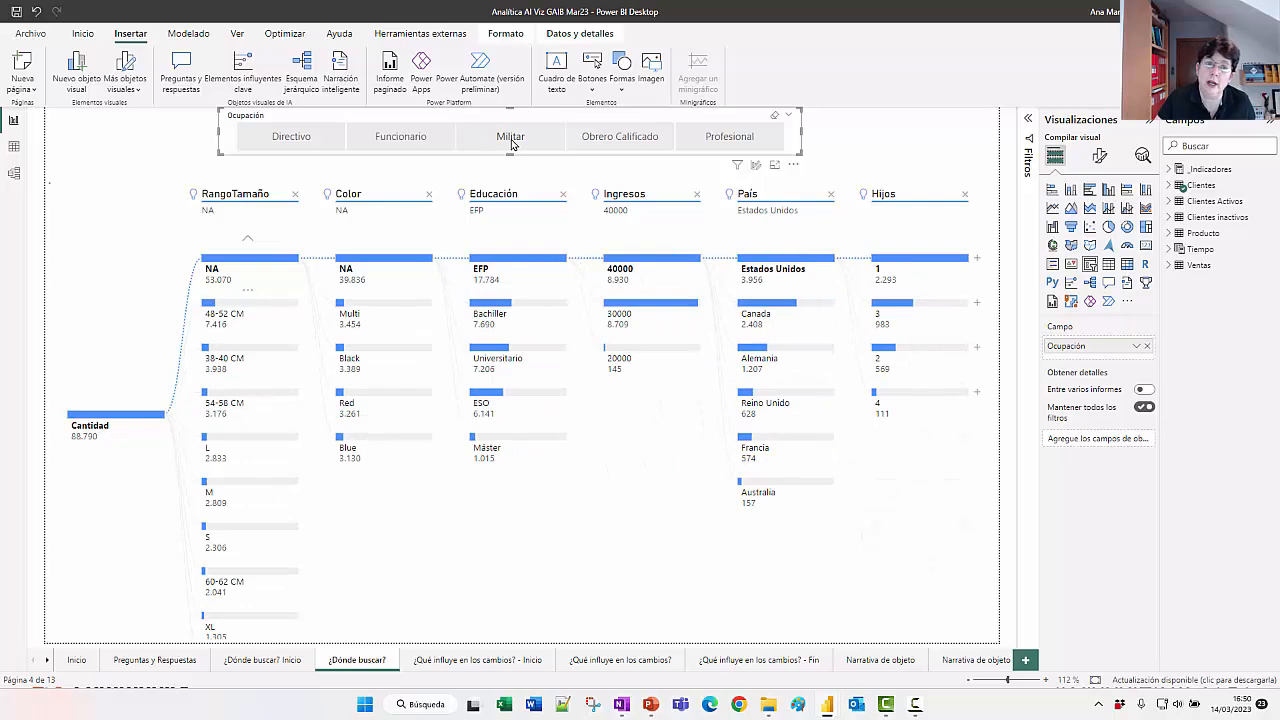
pyautogui.click(640, 141)
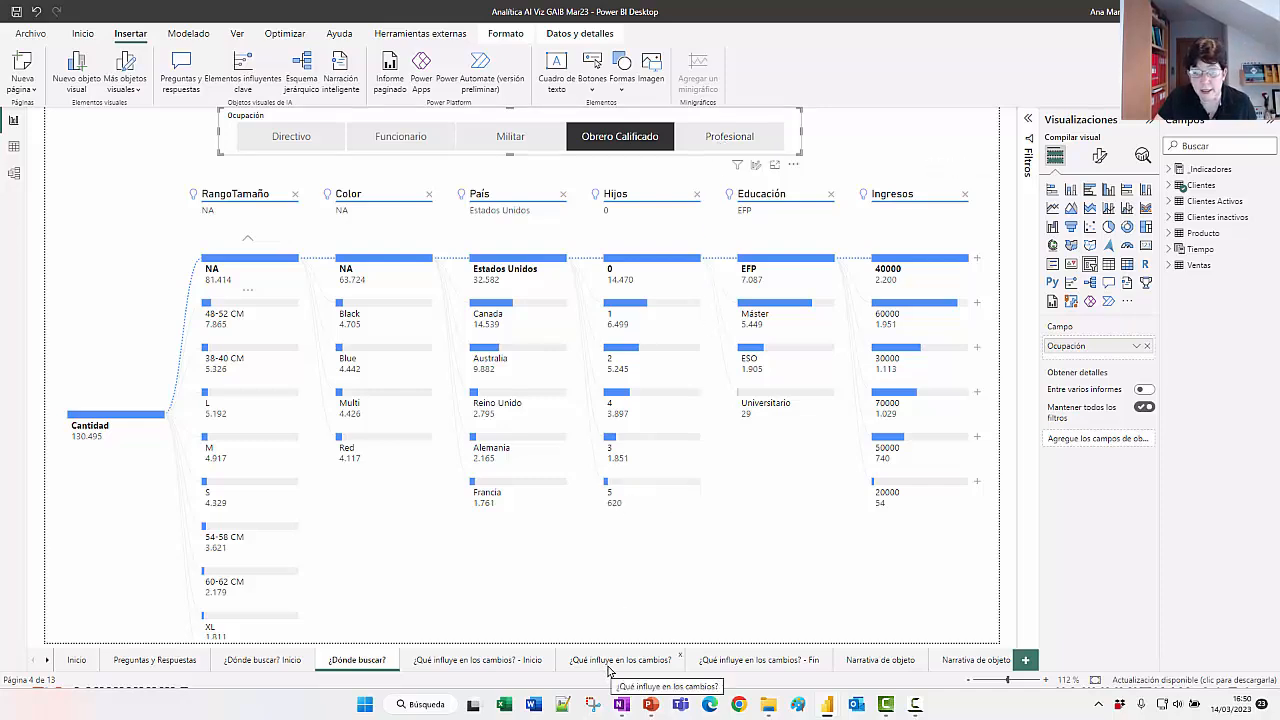
# Step: On the ¿Qué influye en los cambios? - Fin page, examine the key influencers on Cantidades and the details of Segmento 1
pyautogui.click(726, 664)
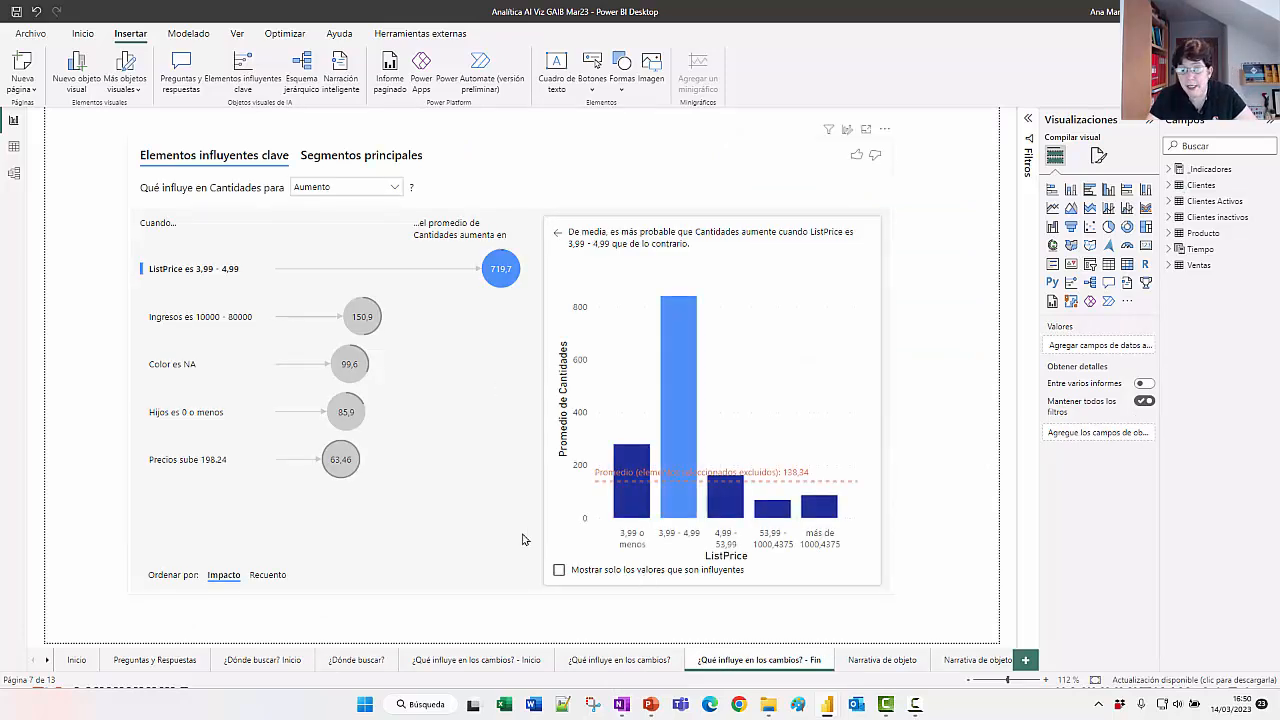
pyautogui.click(523, 537)
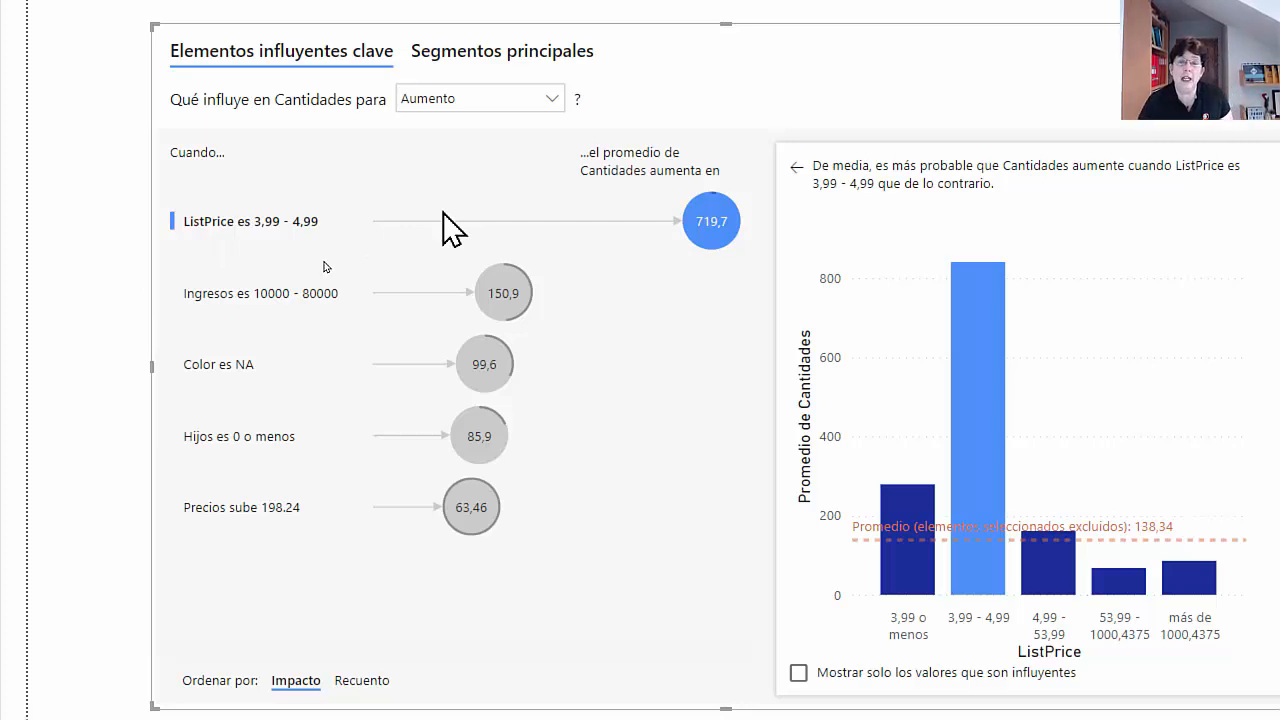
pyautogui.moveTo(712, 245)
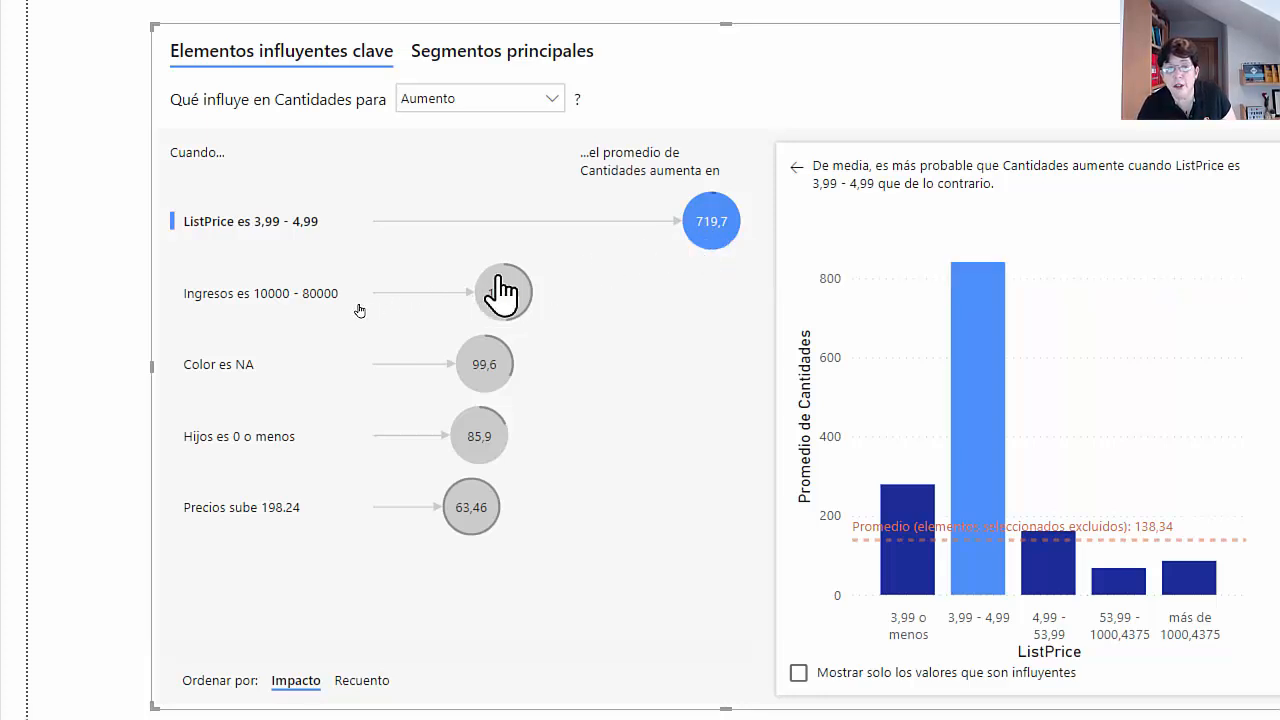
pyautogui.moveTo(508, 307)
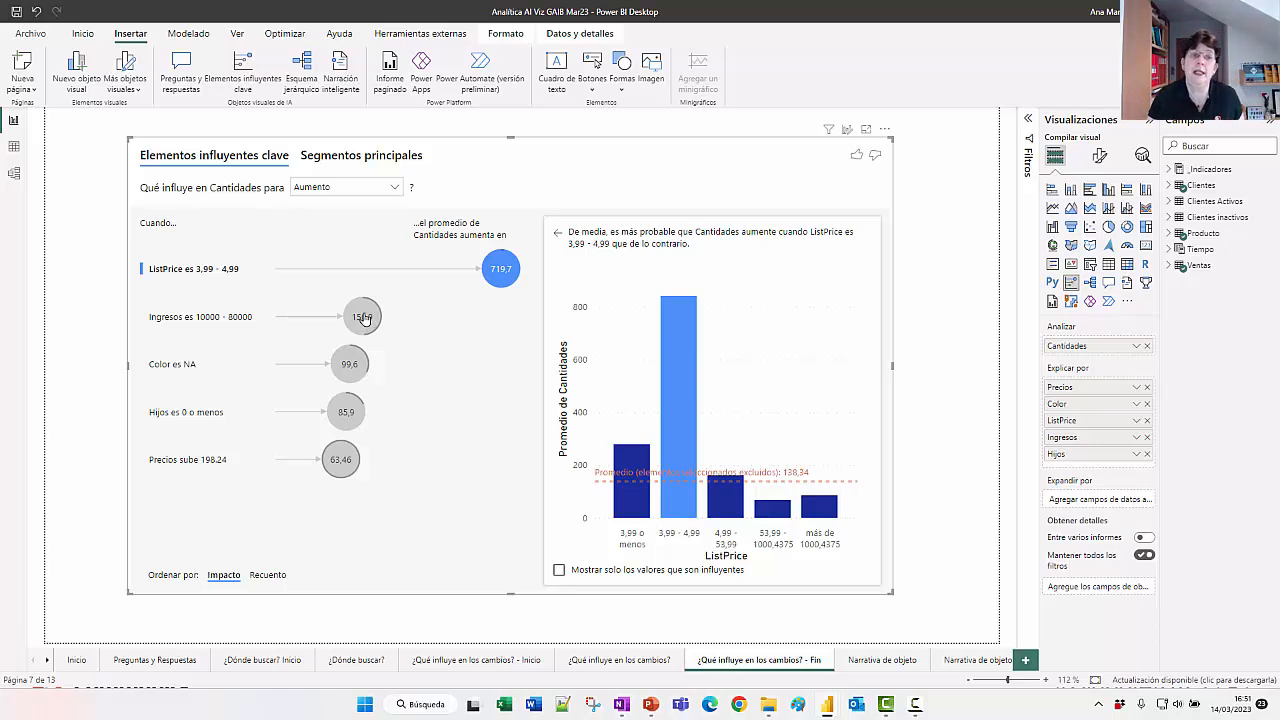
pyautogui.click(370, 160)
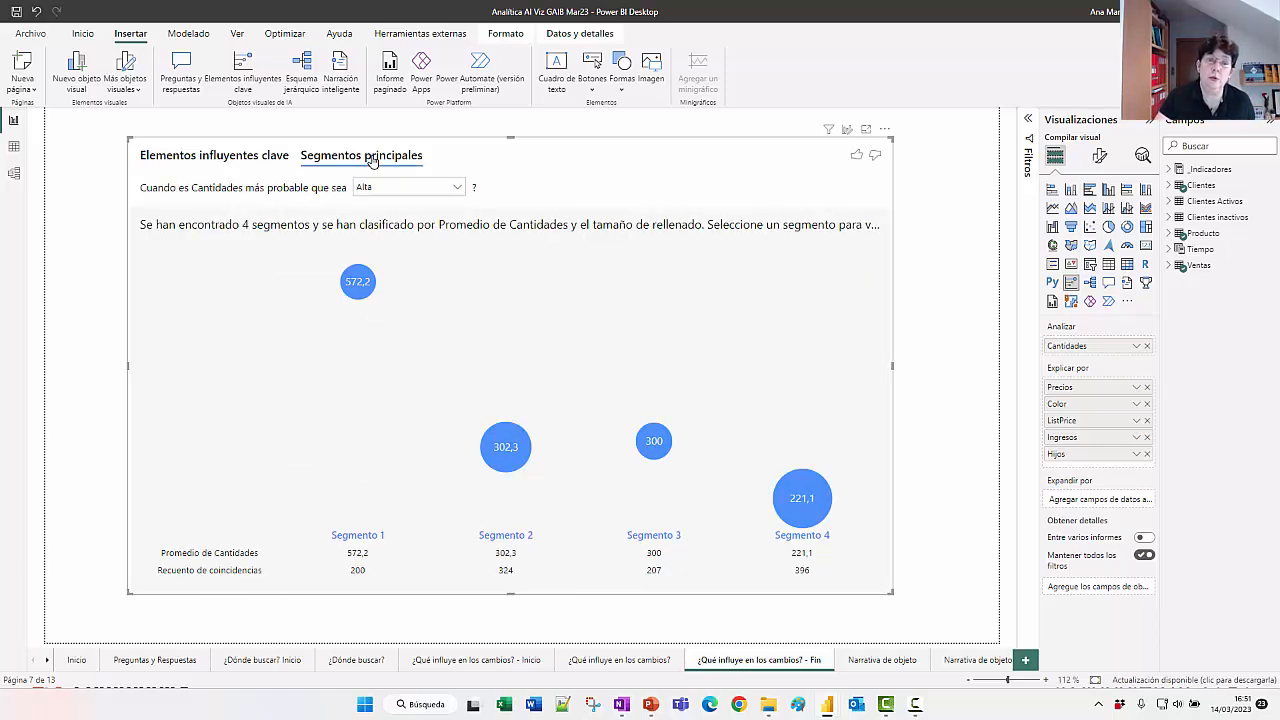
pyautogui.click(357, 281)
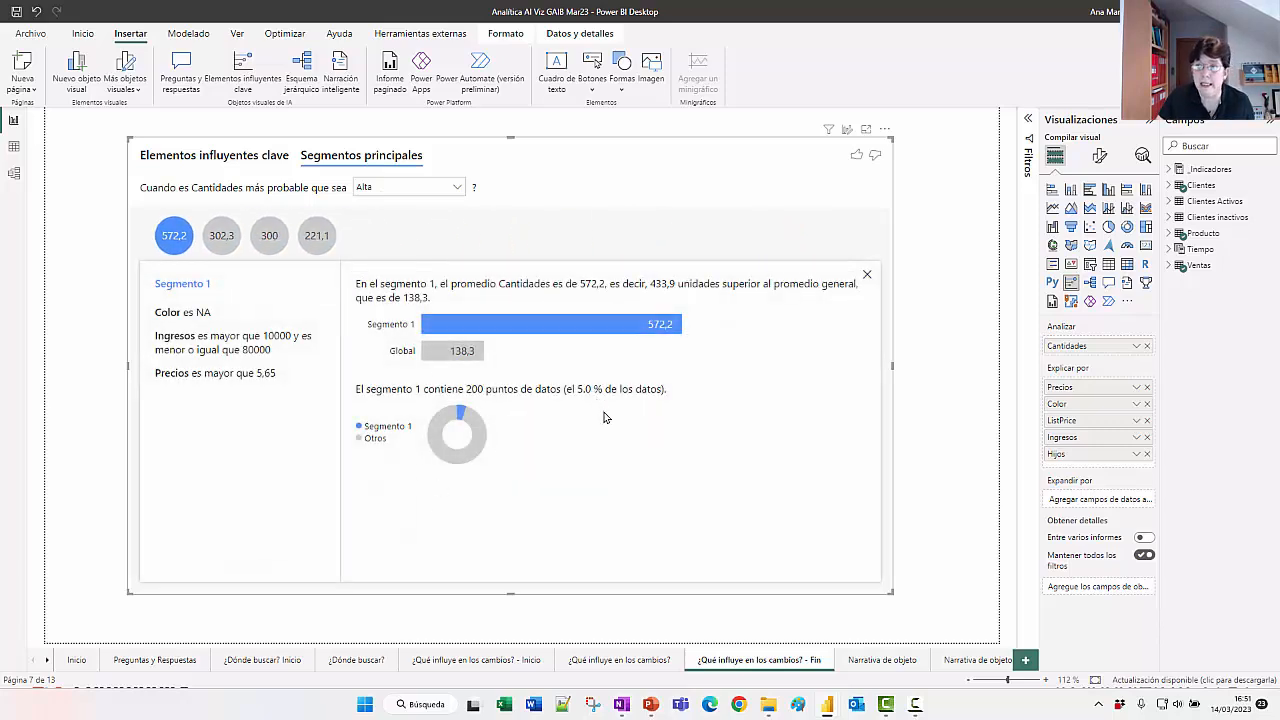
# Step: On the Narrativa de objeto page, add smart narrative summaries of the Cantidad by Year column chart and the Línea pie chart
pyautogui.click(897, 664)
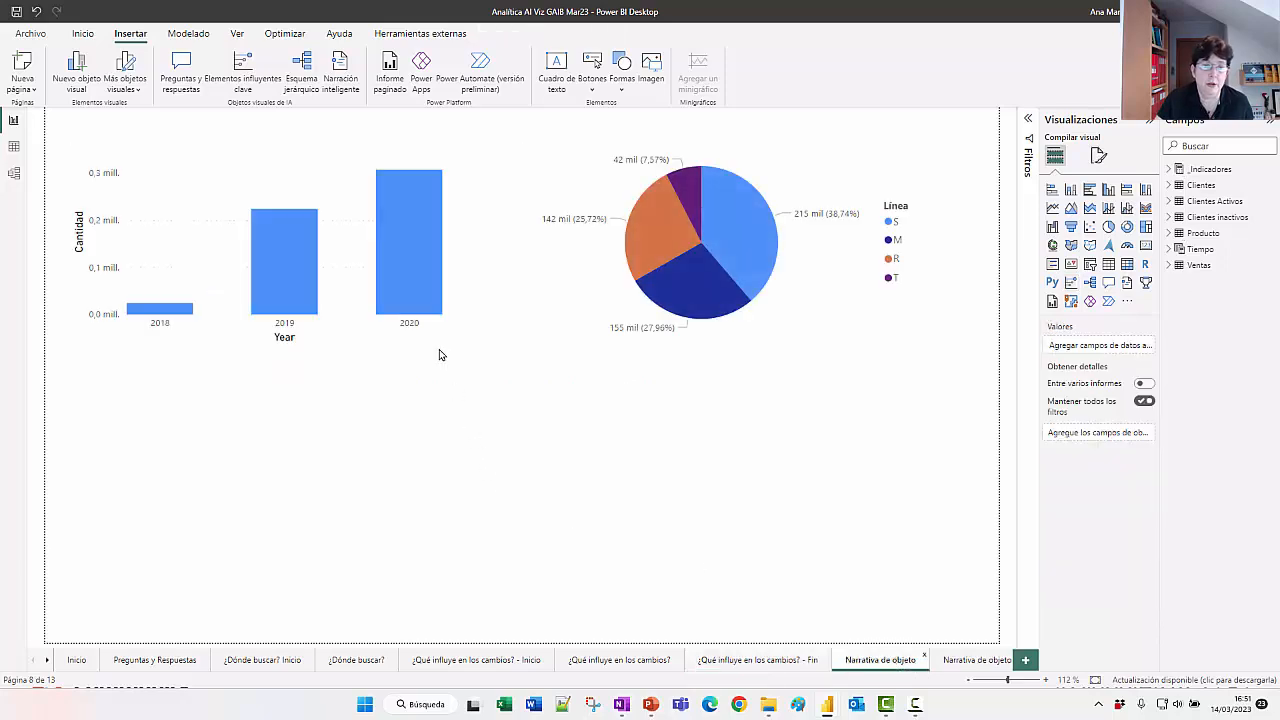
pyautogui.rightClick(403, 220)
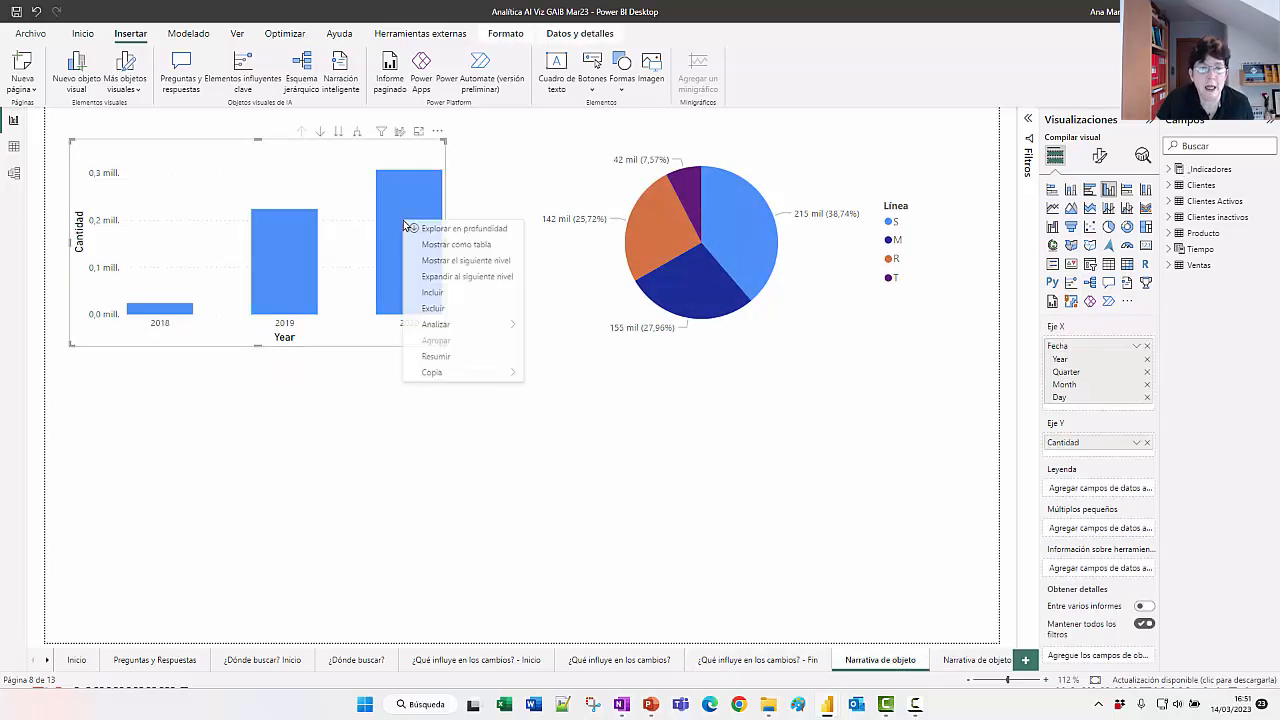
pyautogui.click(457, 357)
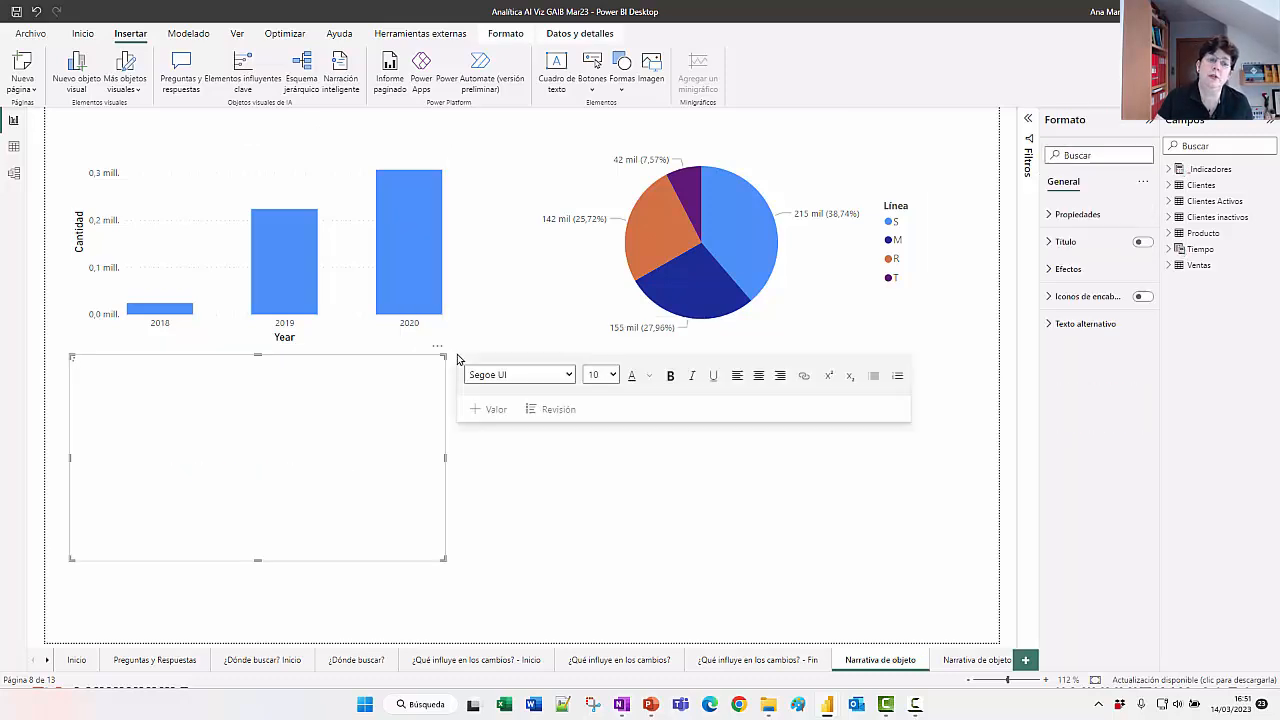
pyautogui.rightClick(790, 309)
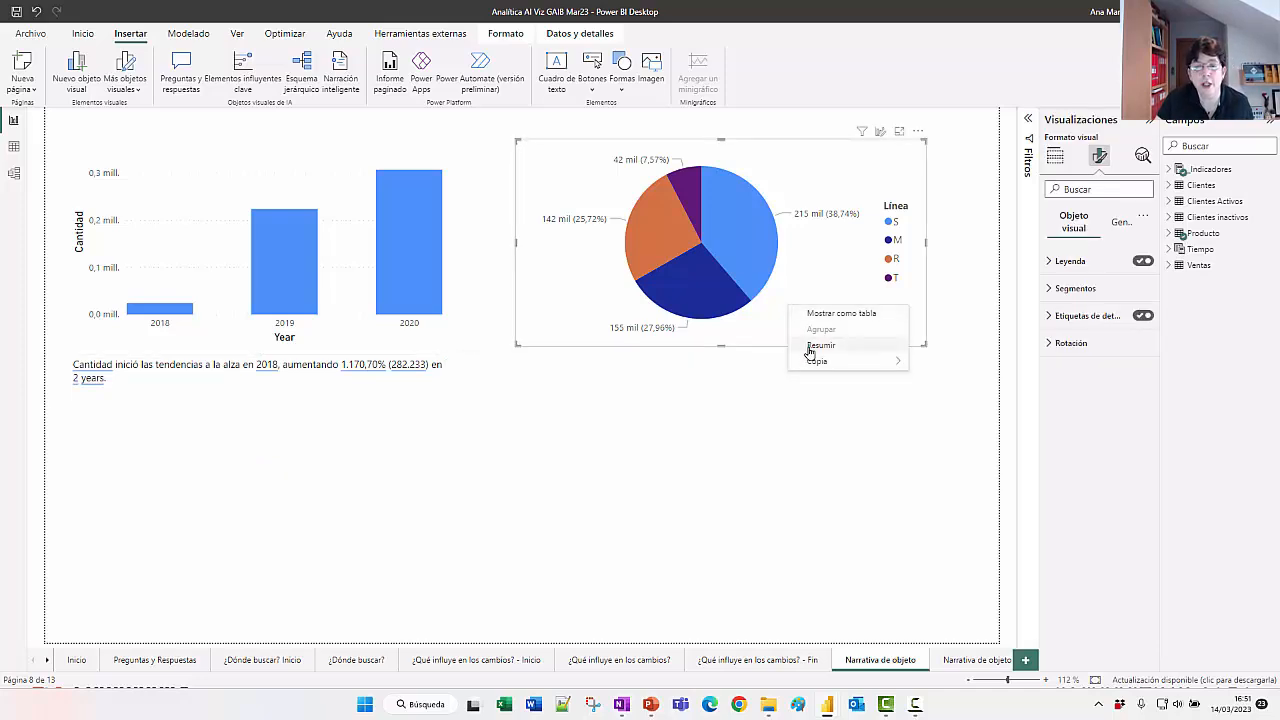
pyautogui.click(810, 347)
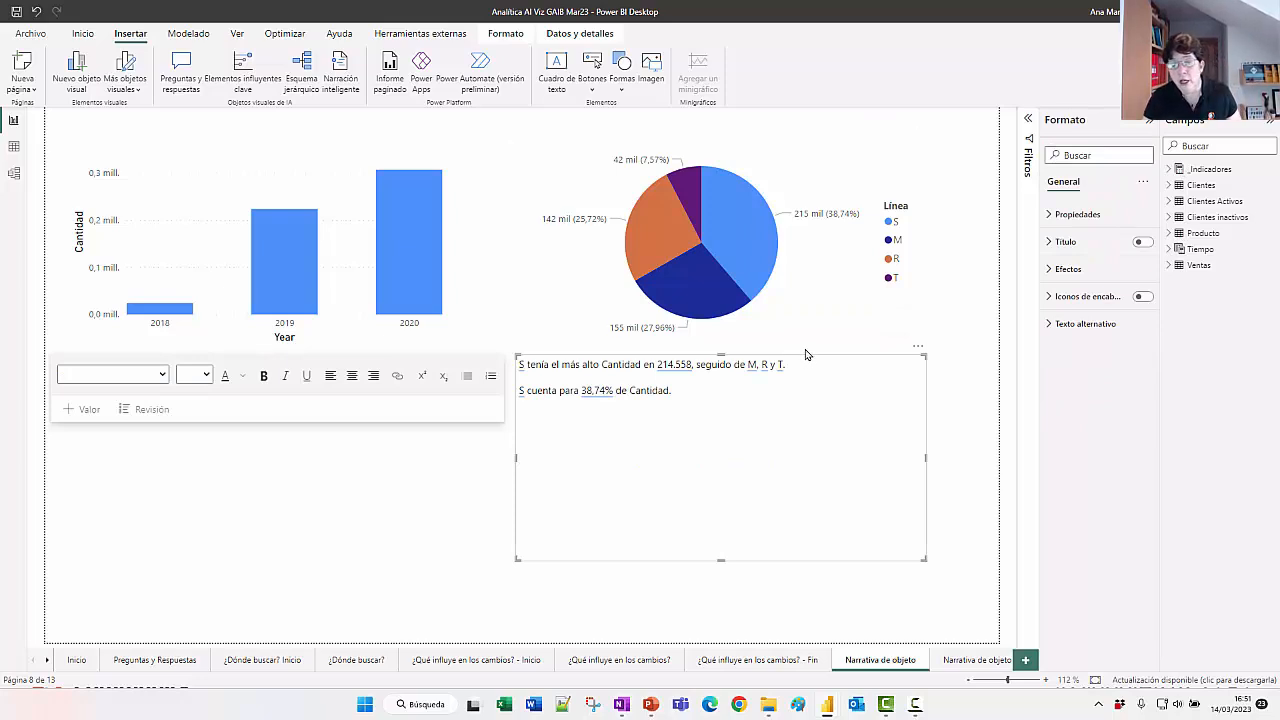
# Step: Open the Narrativa de objeto - Fin page to view the finished smart narratives and bring the remaining narrative page names into view
pyautogui.click(955, 660)
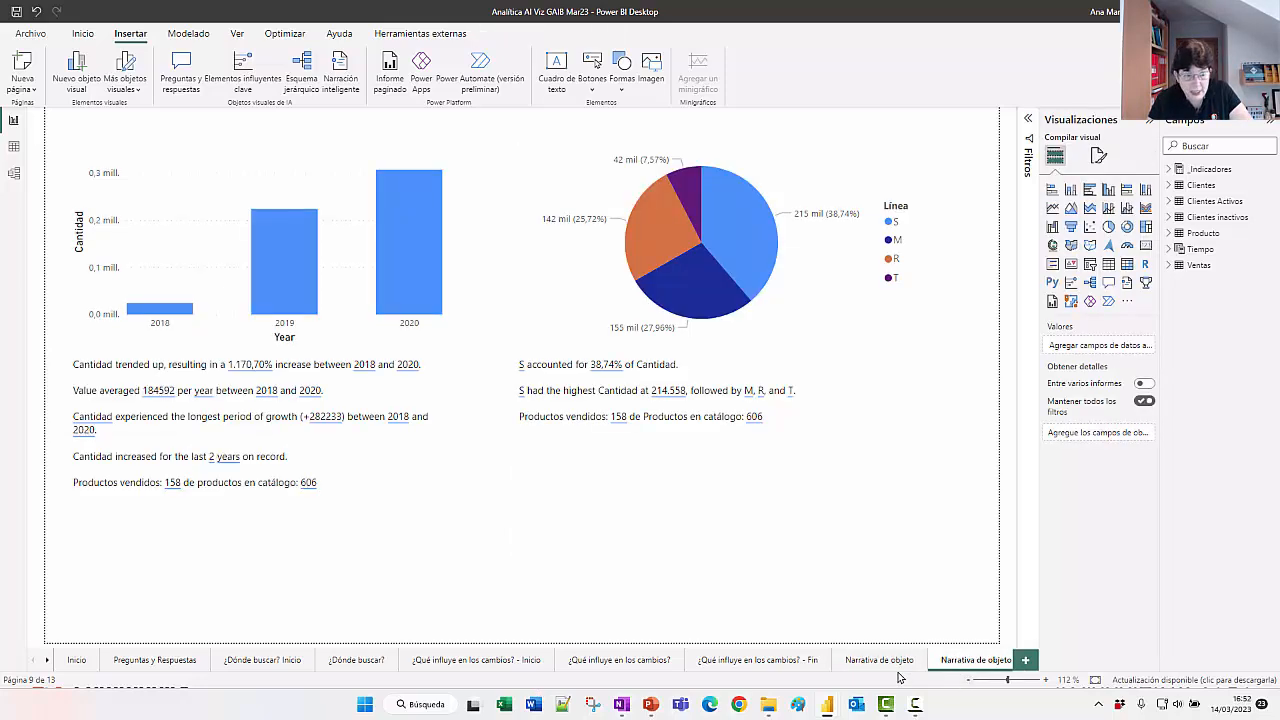
pyautogui.click(47, 660)
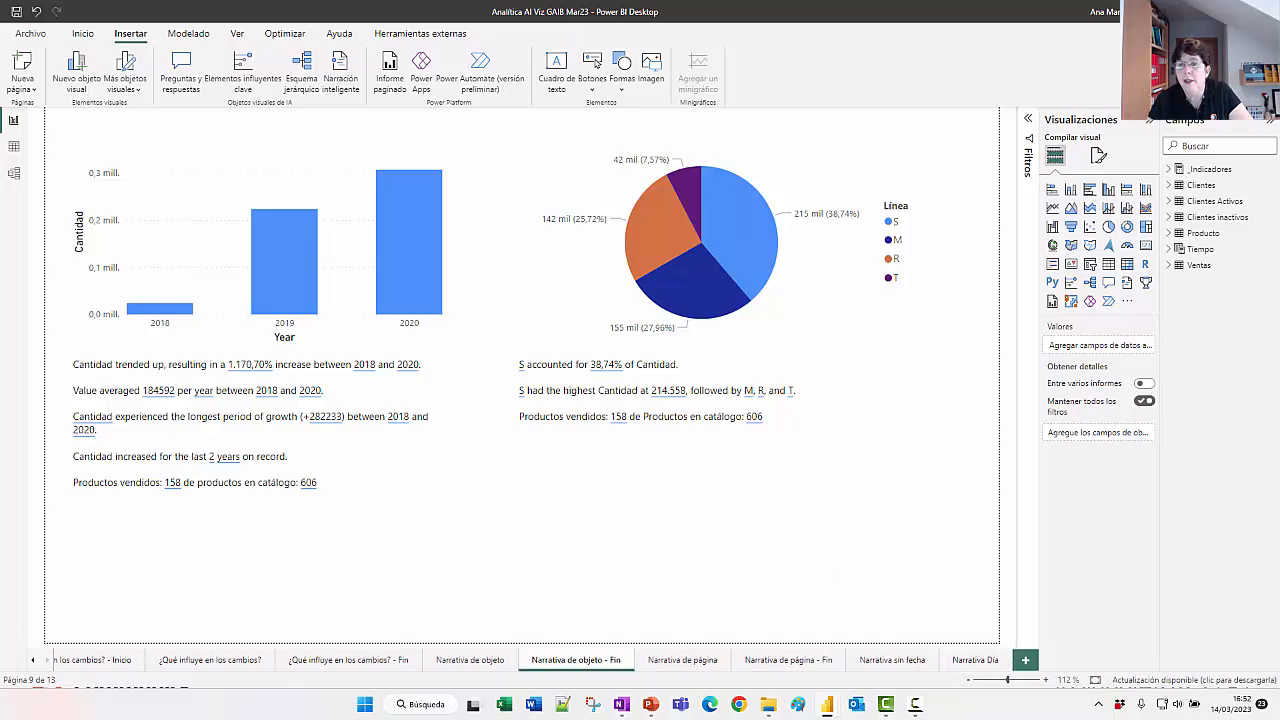
pyautogui.hotkey('alt', 'Tab')
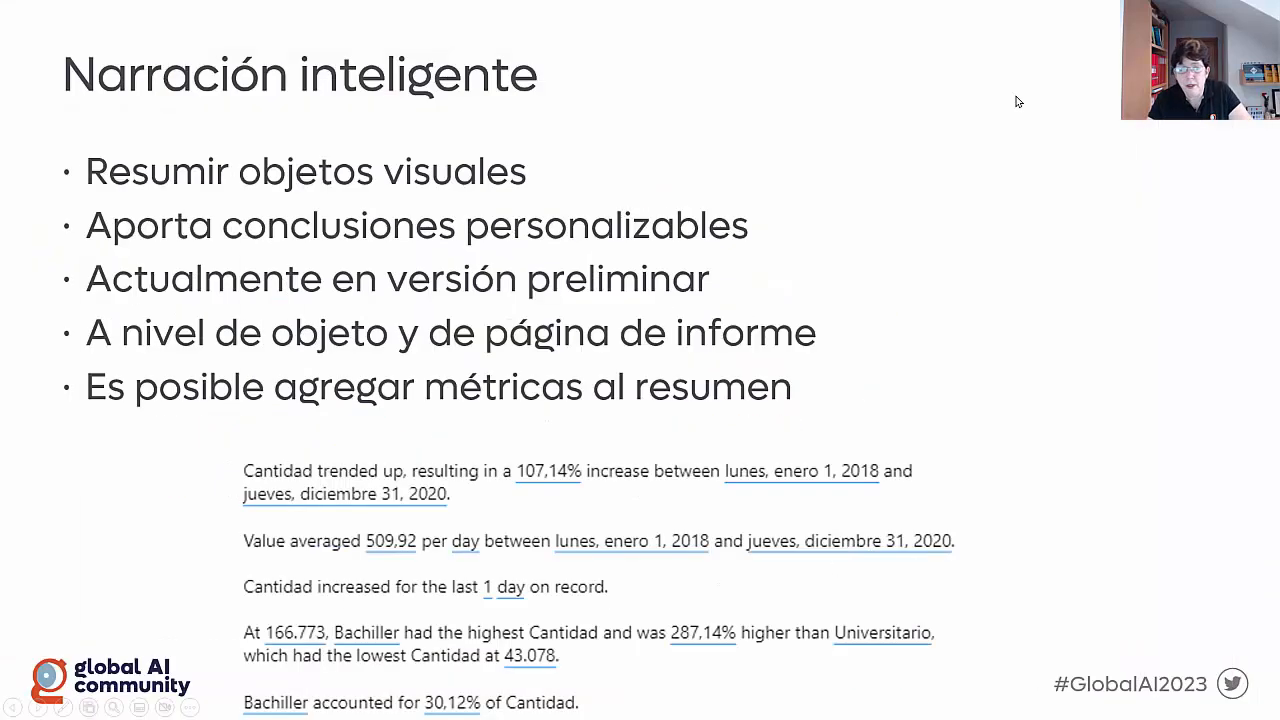
pyautogui.press('Right')
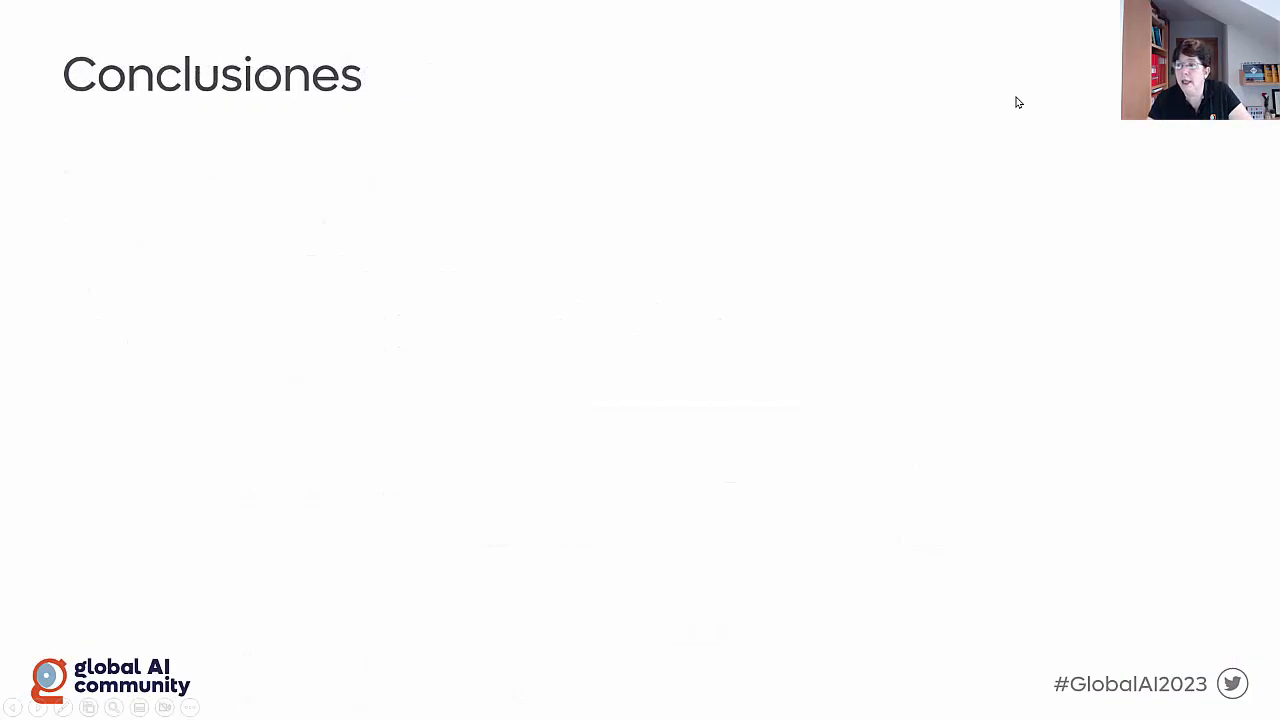
pyautogui.press('Right')
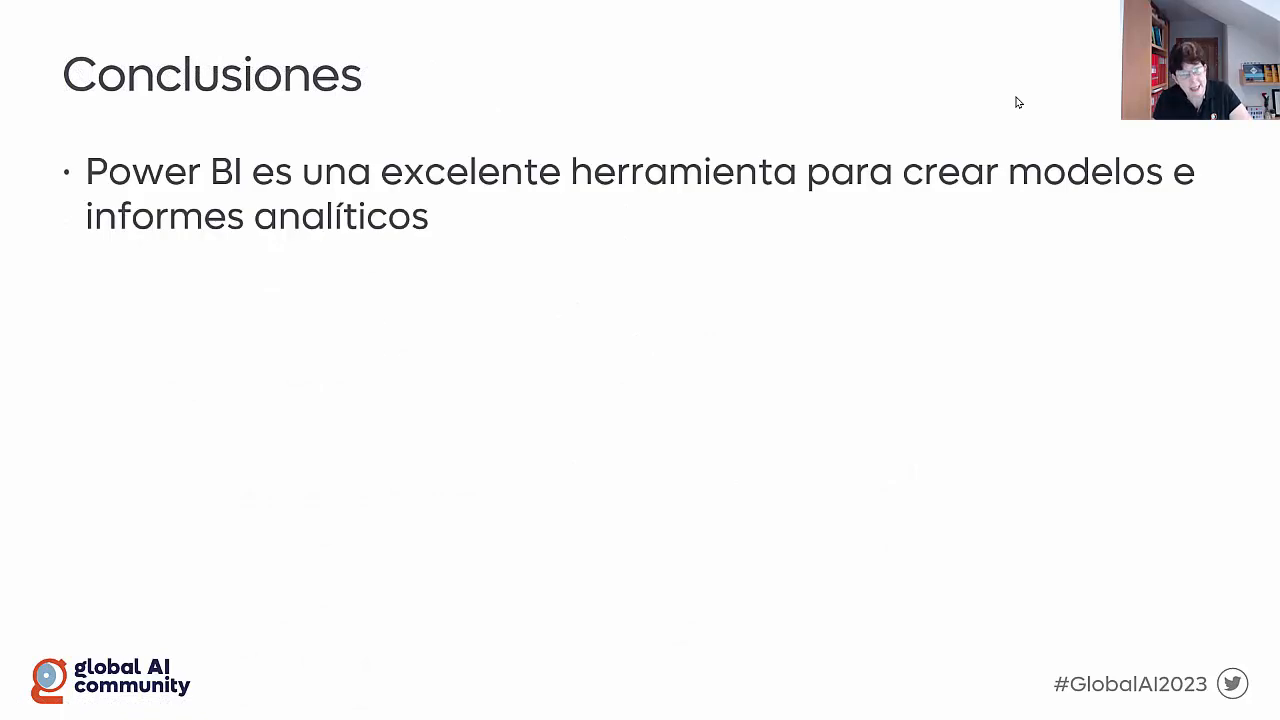
pyautogui.press('Right')
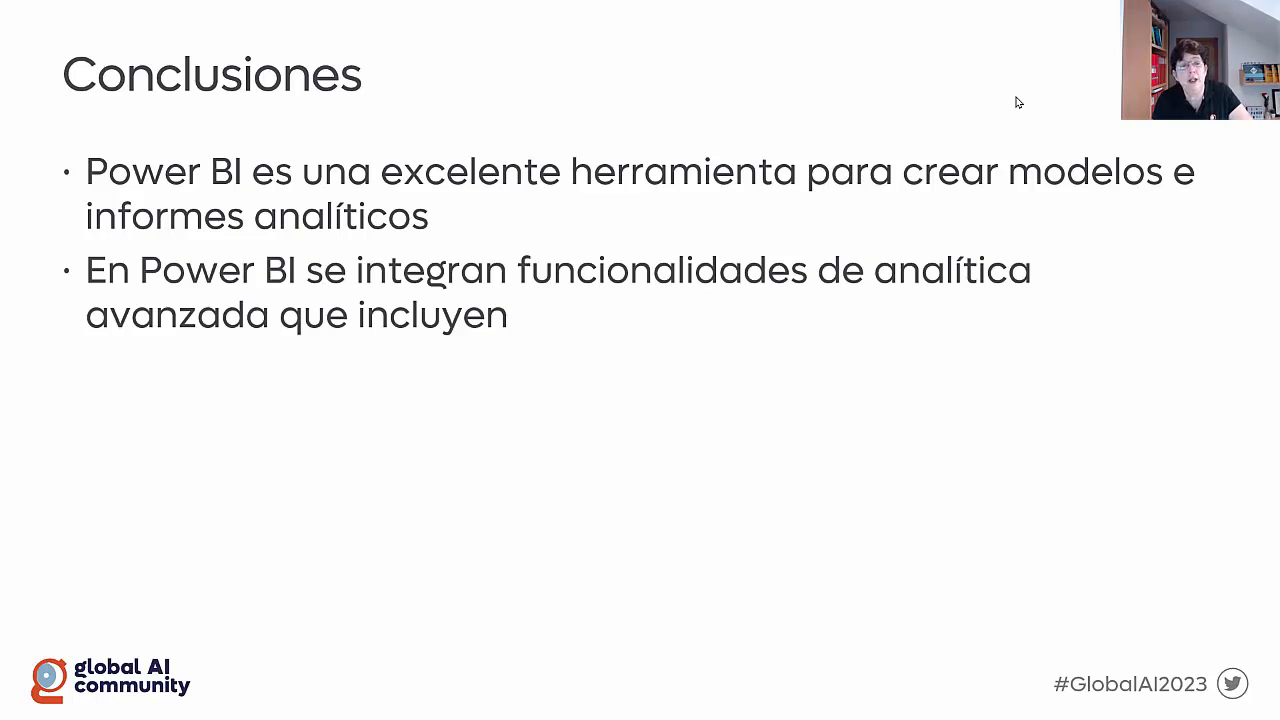
pyautogui.press('Right')
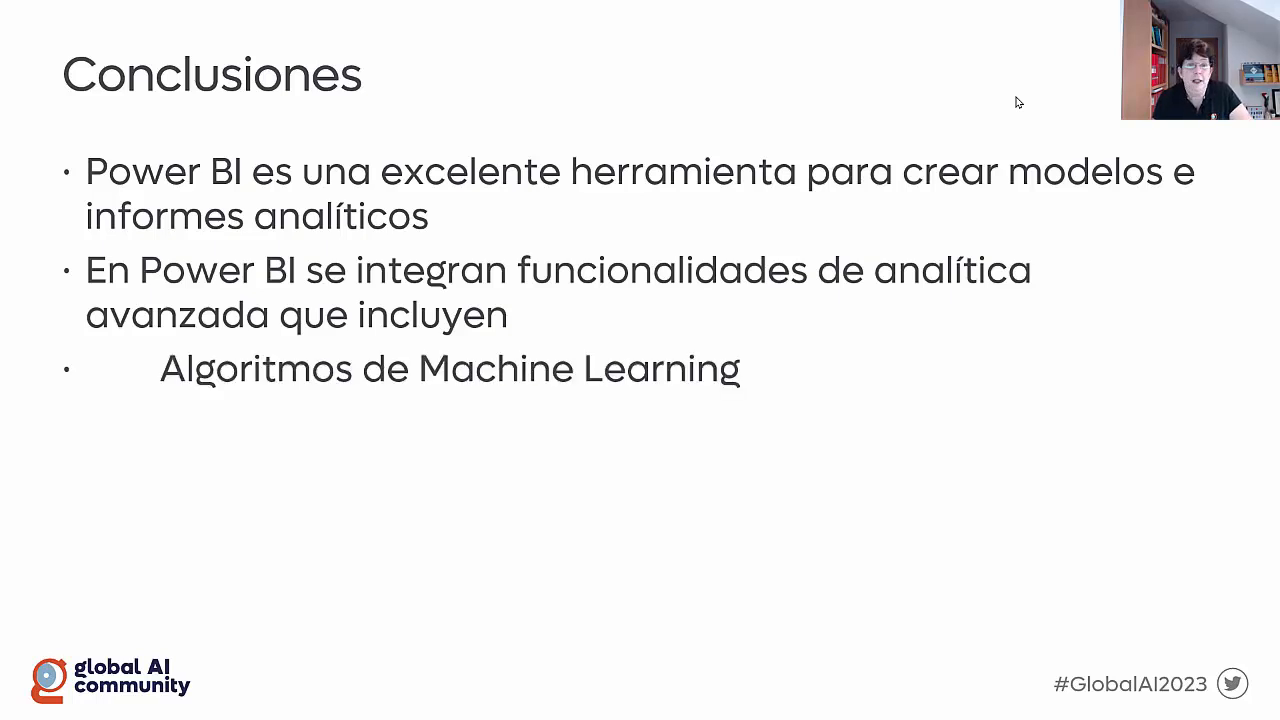
pyautogui.press('Right')
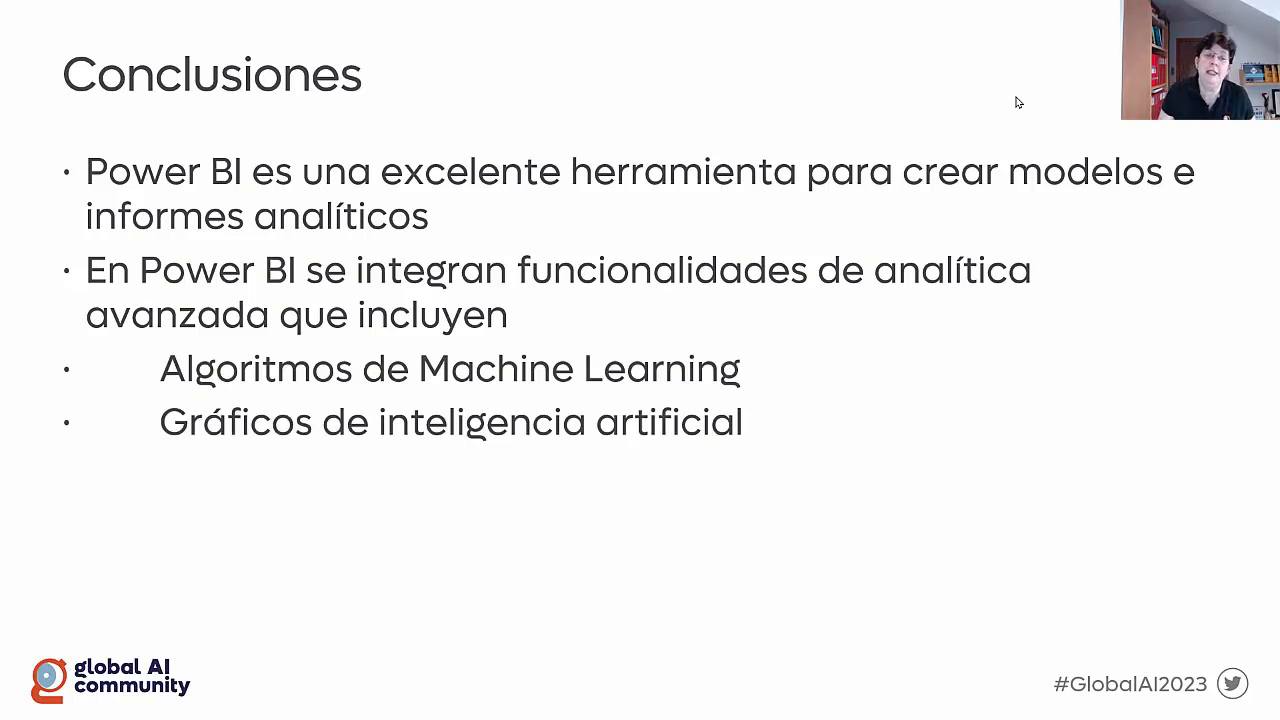